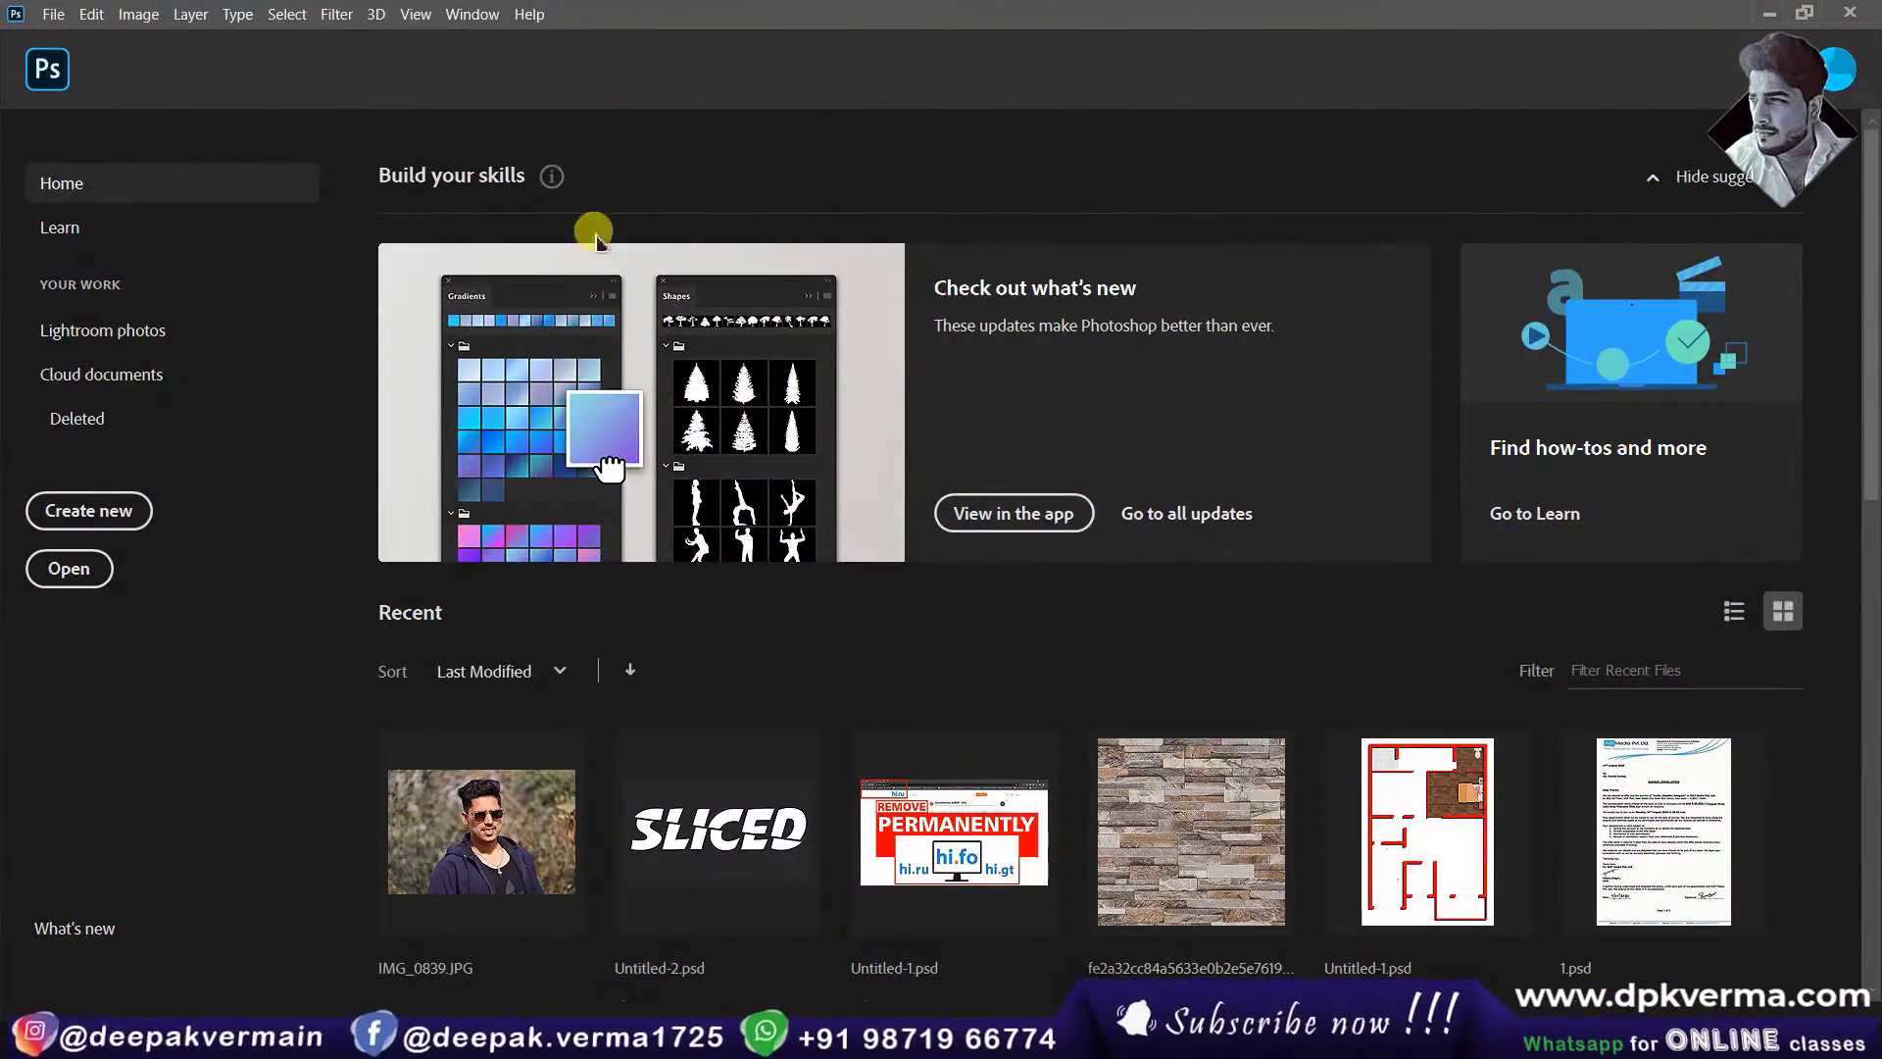
Step: Create a blank landscape A4 document at 300 ppi (3508 x 2480 px)
{"action": "left_click", "coordinate": [105, 517]}
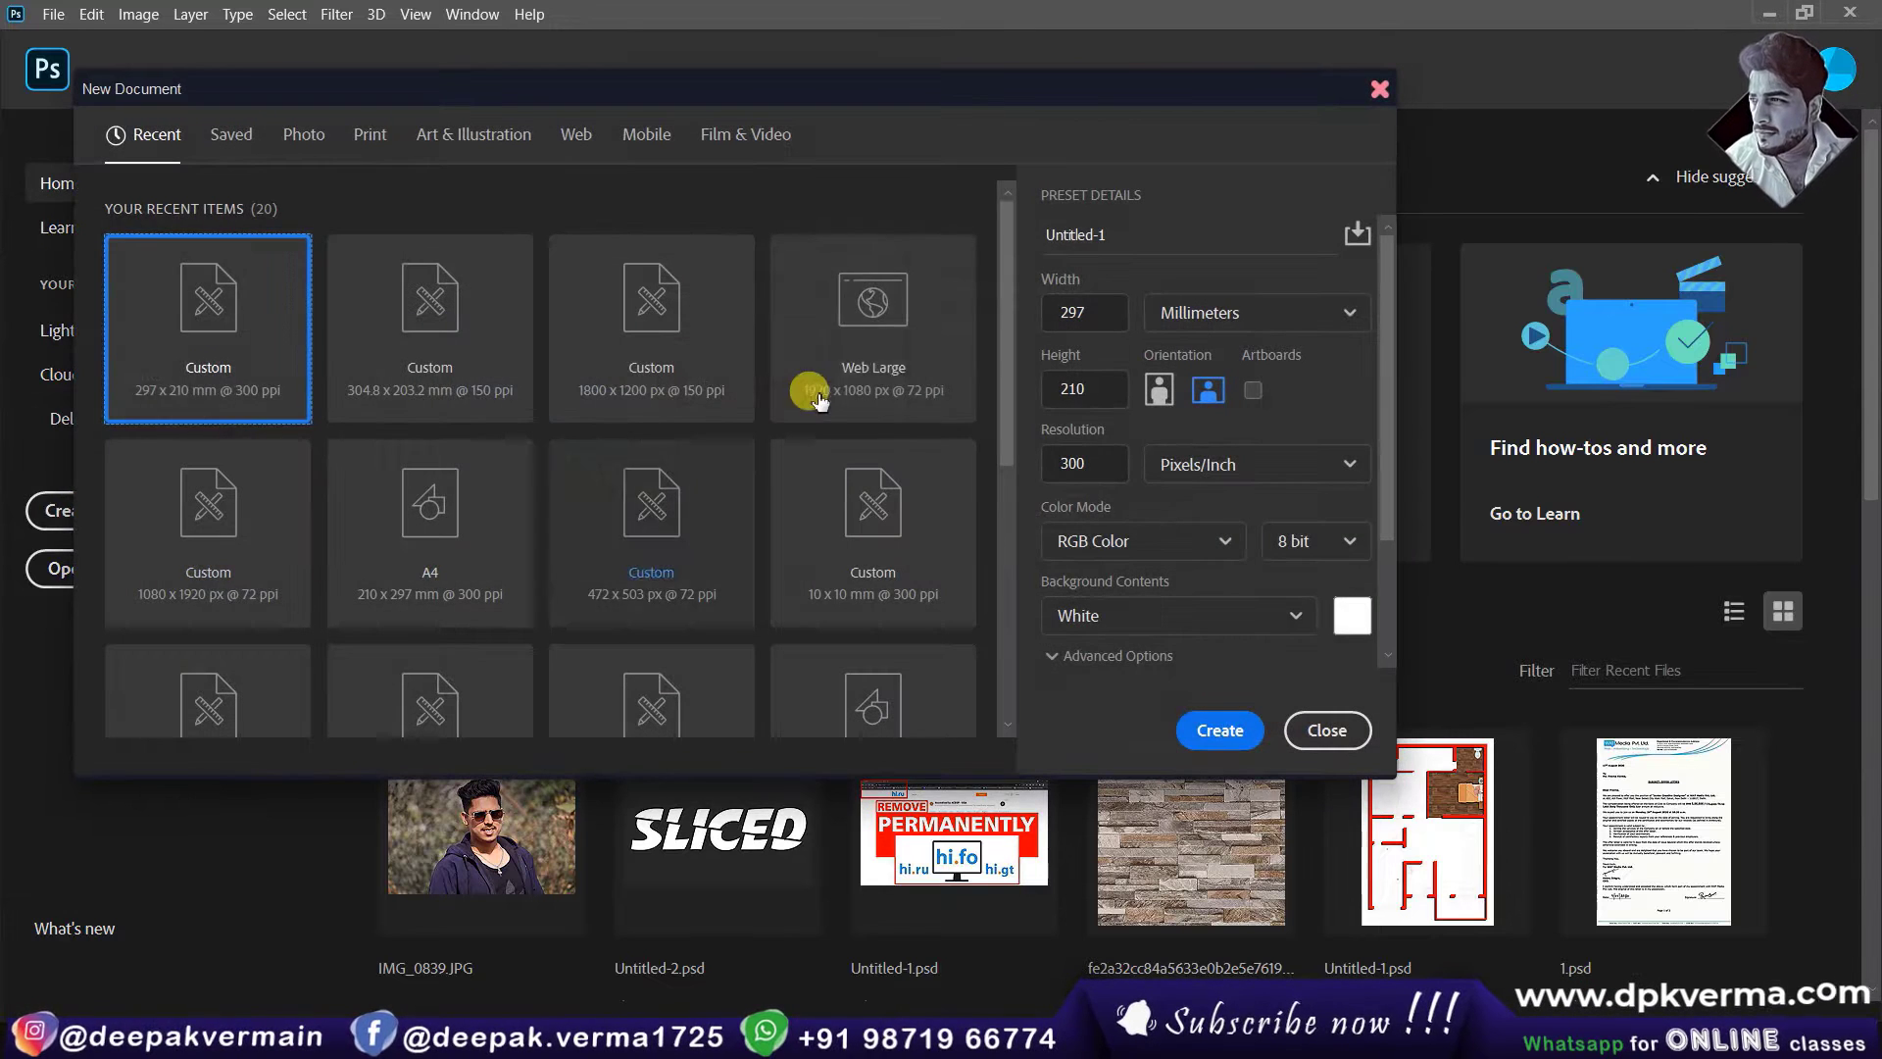
{"action": "left_click", "coordinate": [500, 534]}
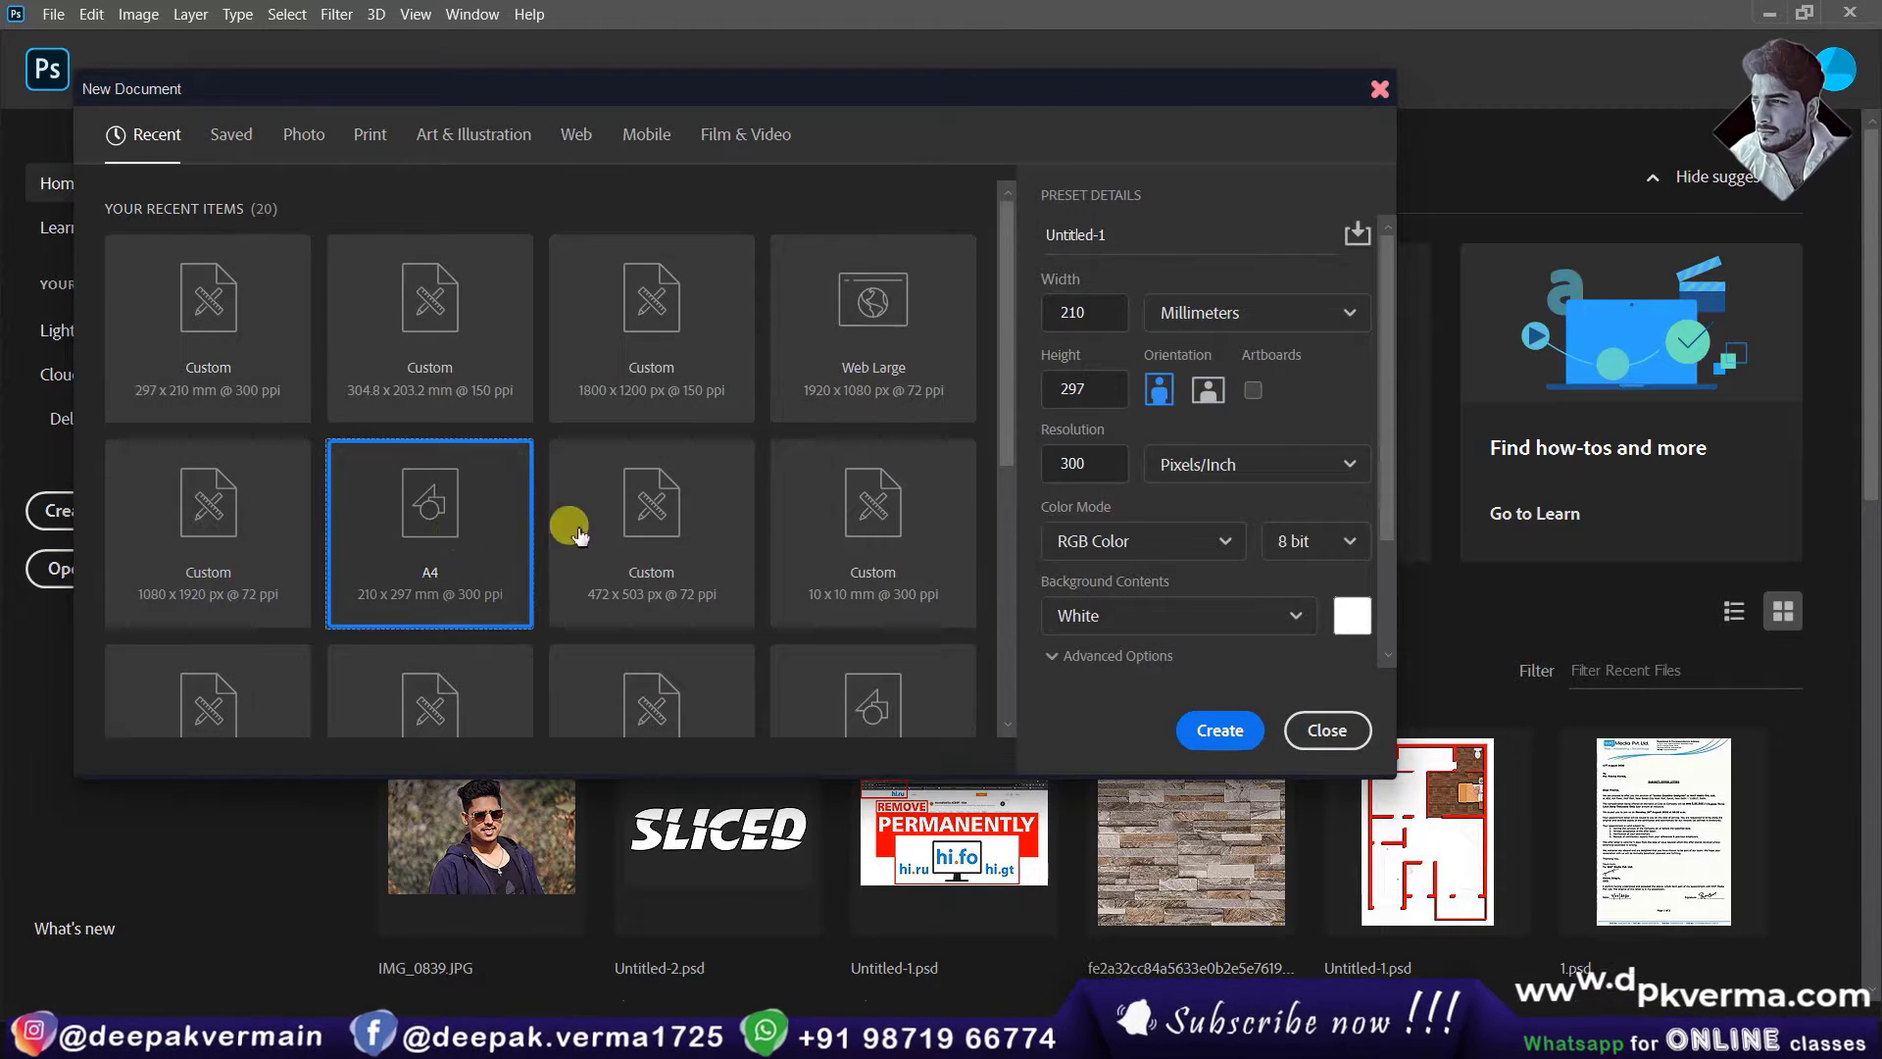
{"action": "left_click", "coordinate": [1208, 390]}
{"action": "left_click", "coordinate": [1209, 740]}
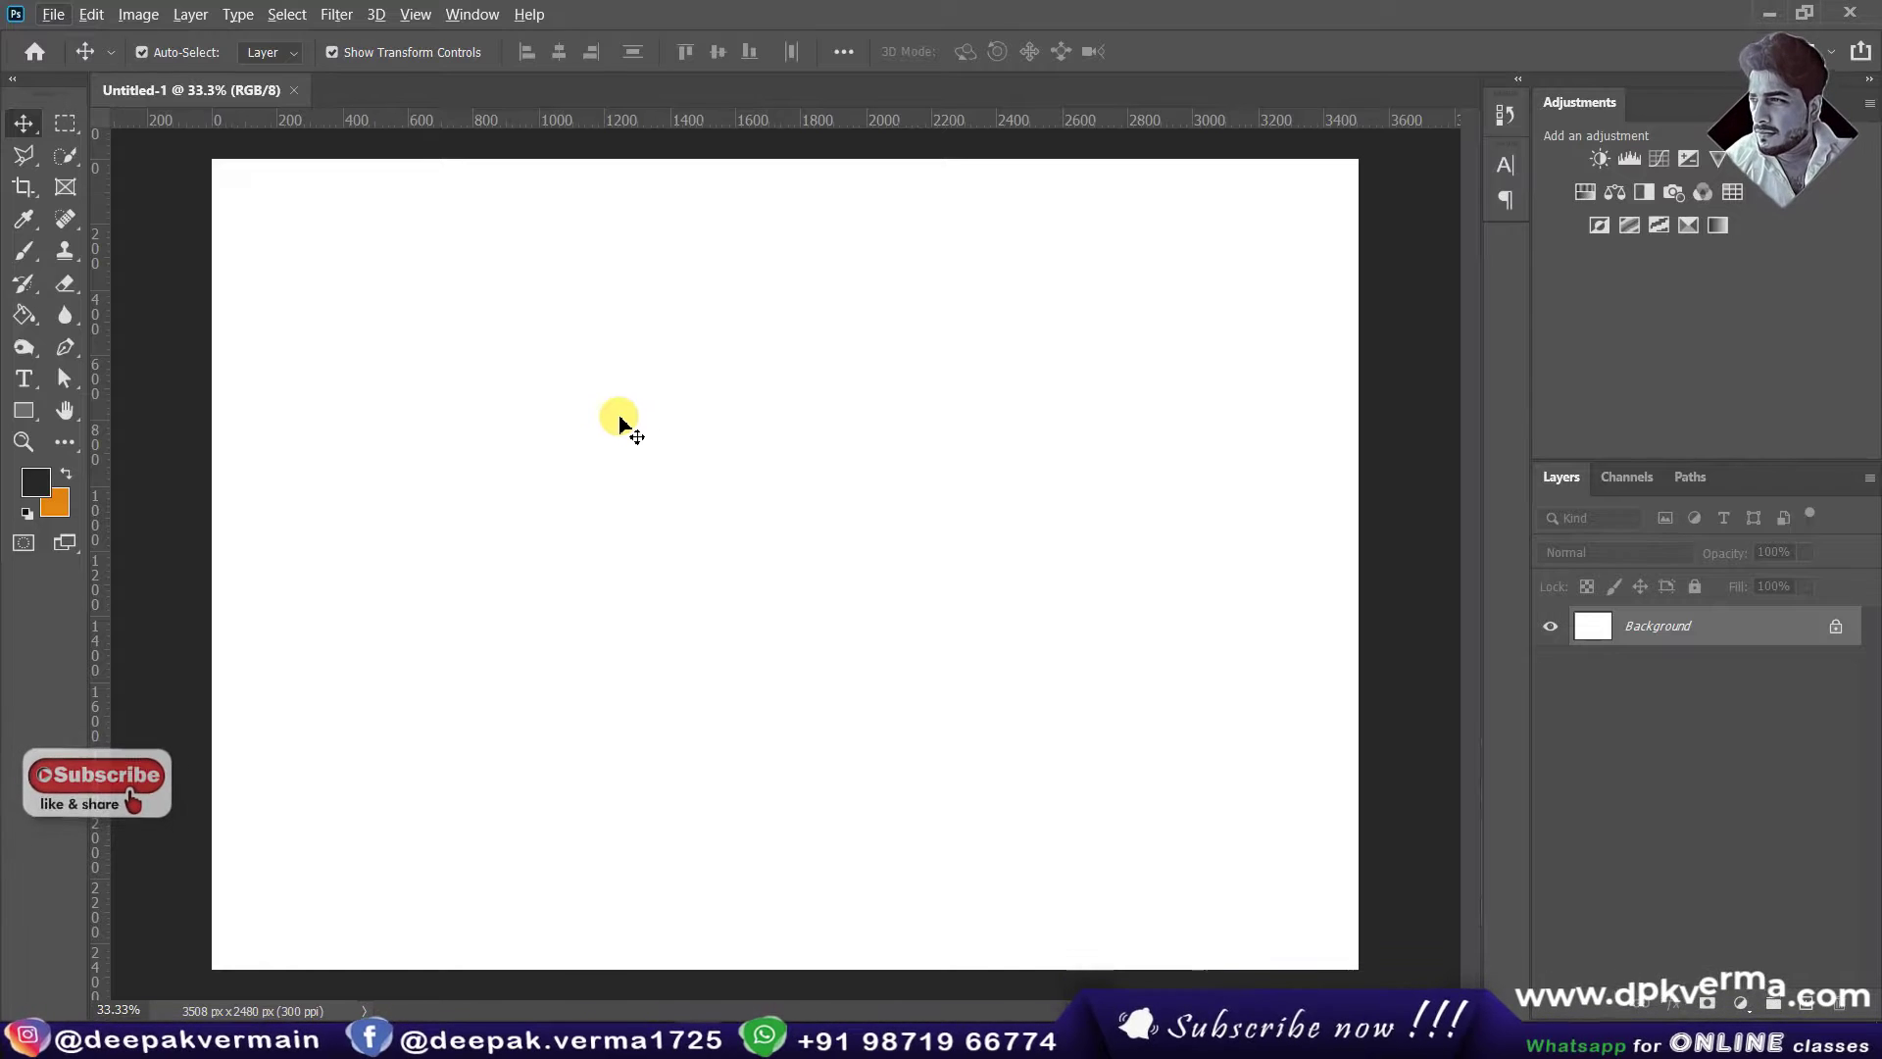
{"action": "left_click", "coordinate": [216, 946]}
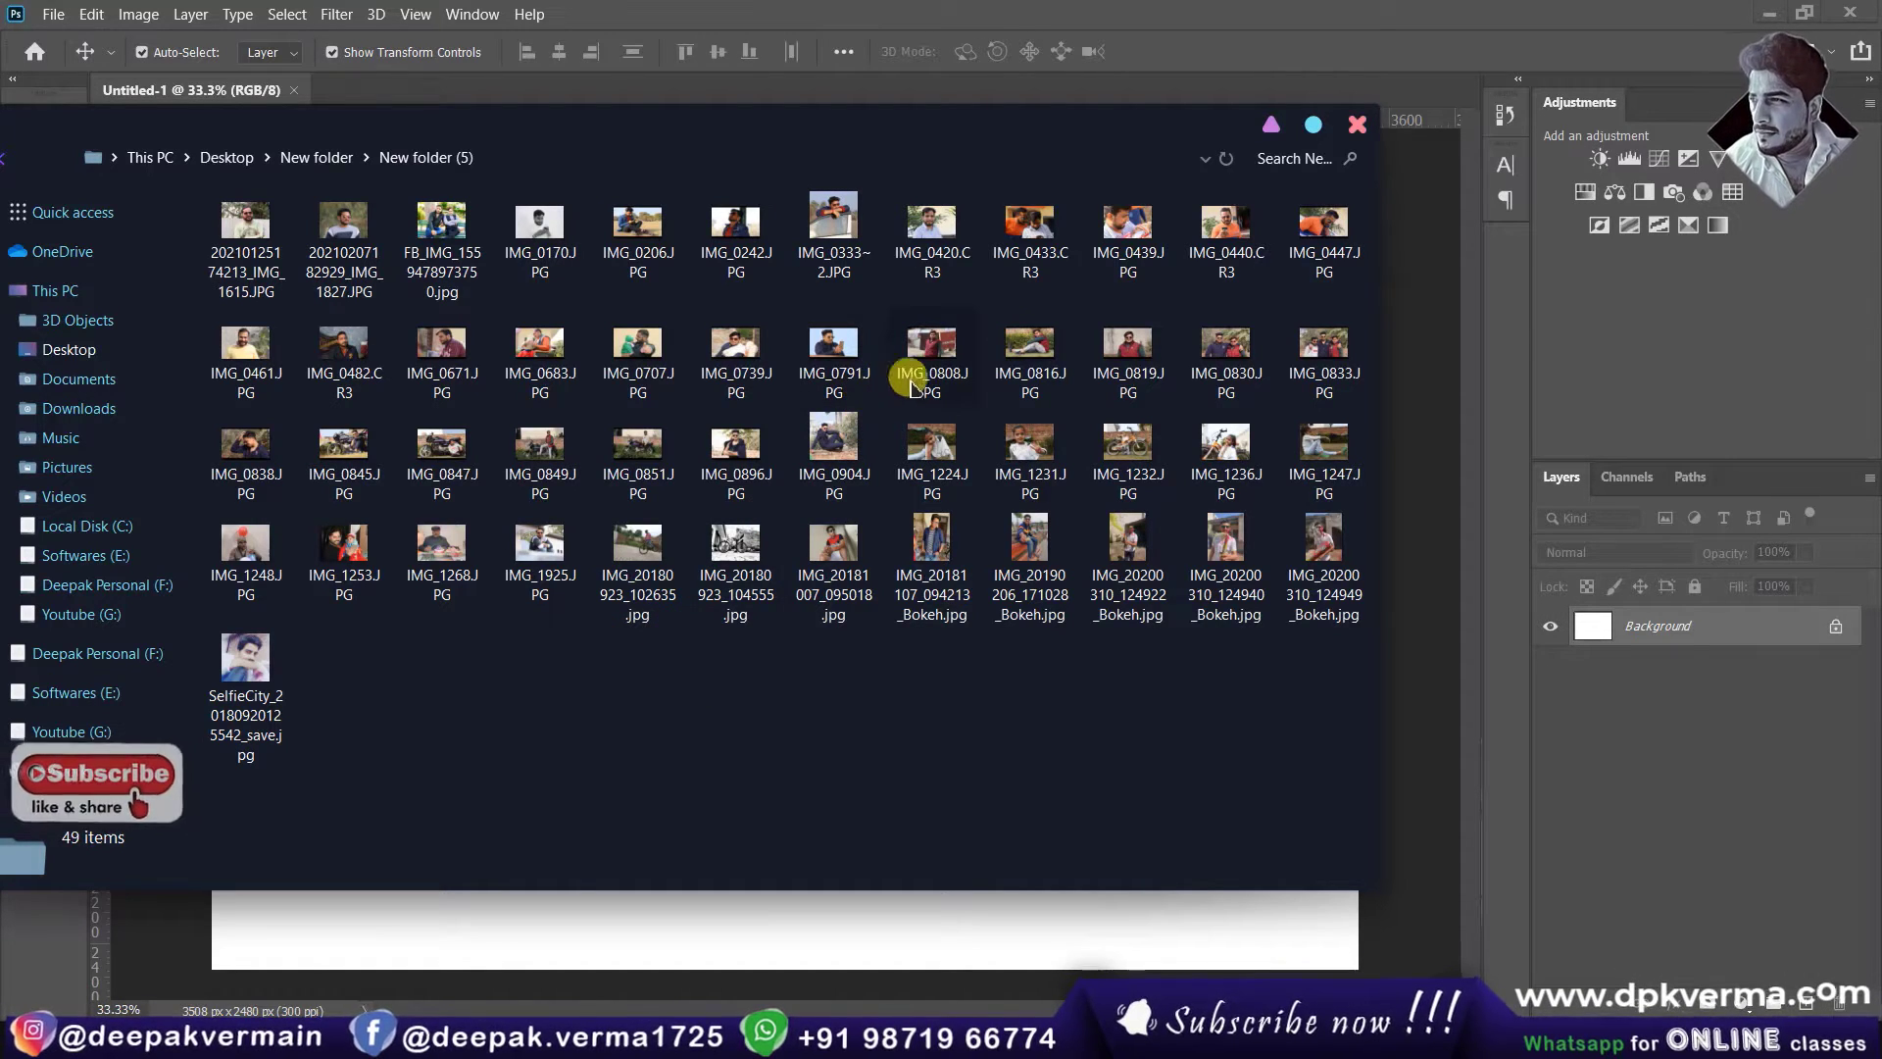
{"action": "left_click", "coordinate": [1277, 138]}
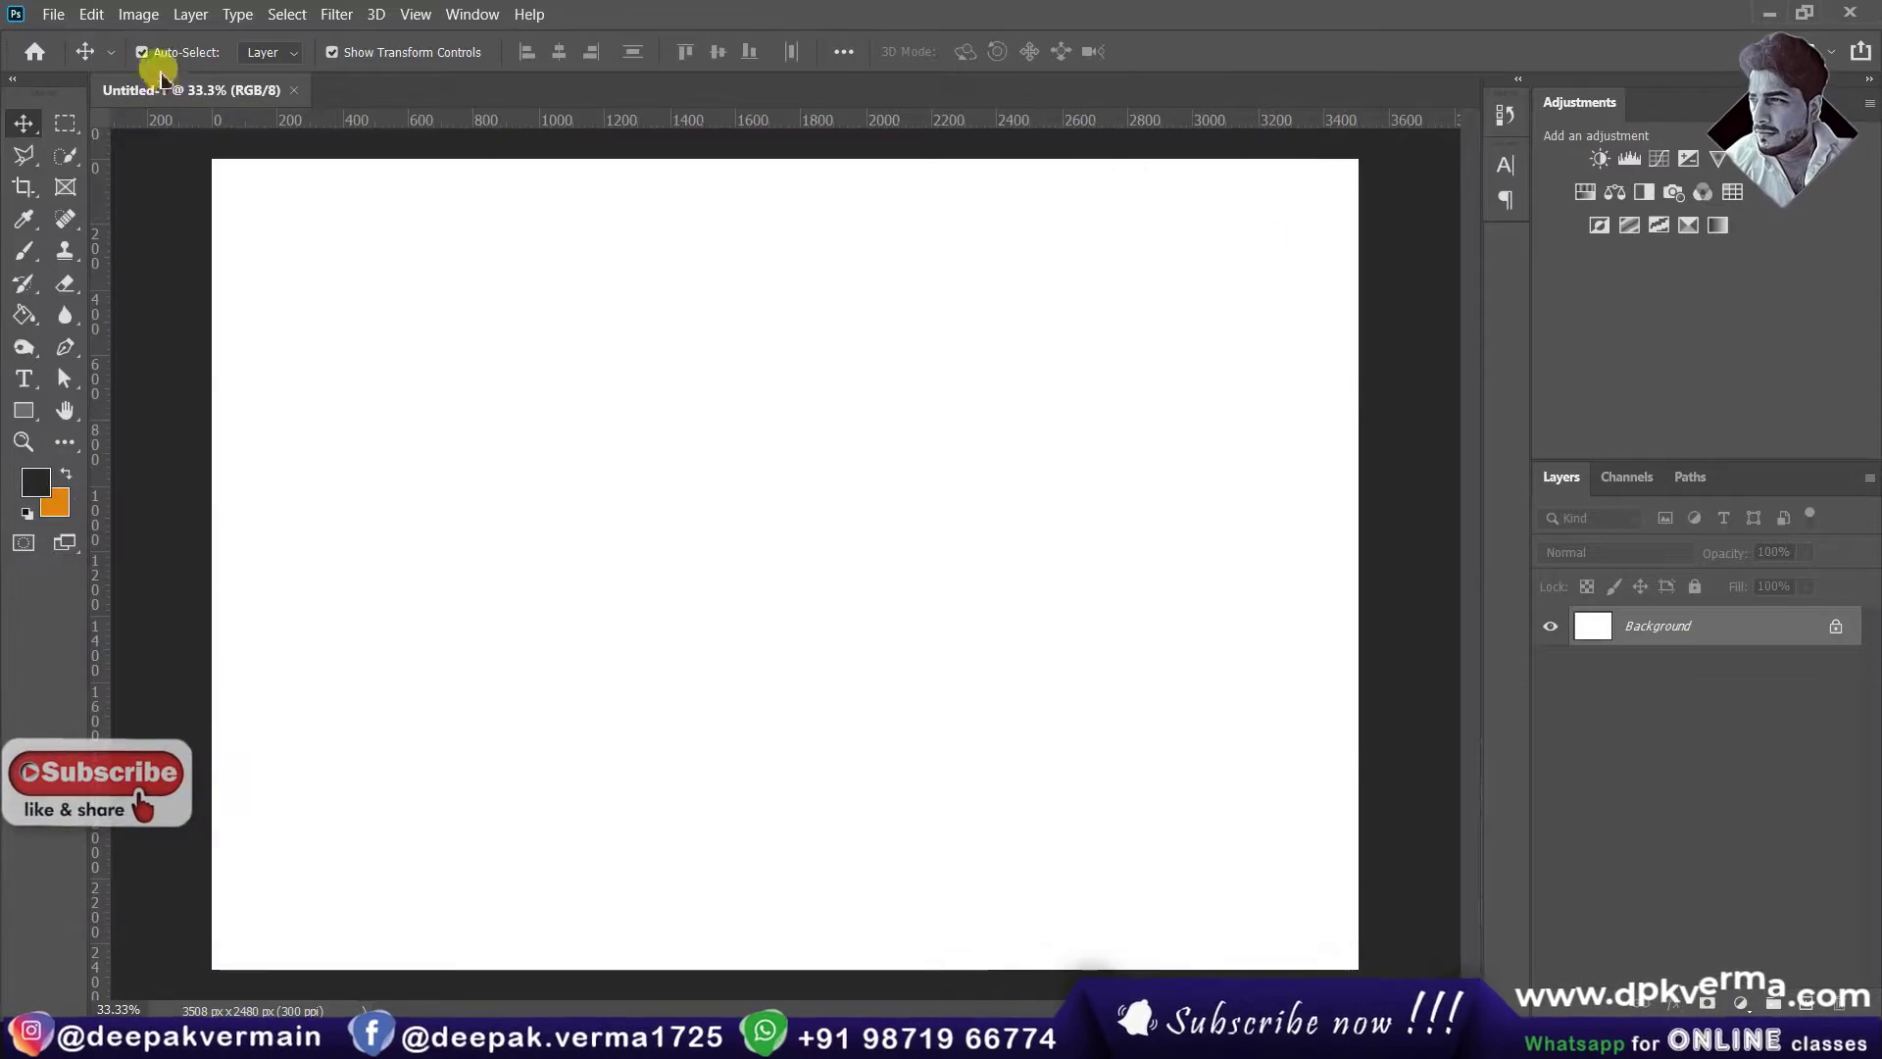
Step: Open Contact Sheet II from File > Automate with Folder as the image source
{"action": "left_click", "coordinate": [53, 14]}
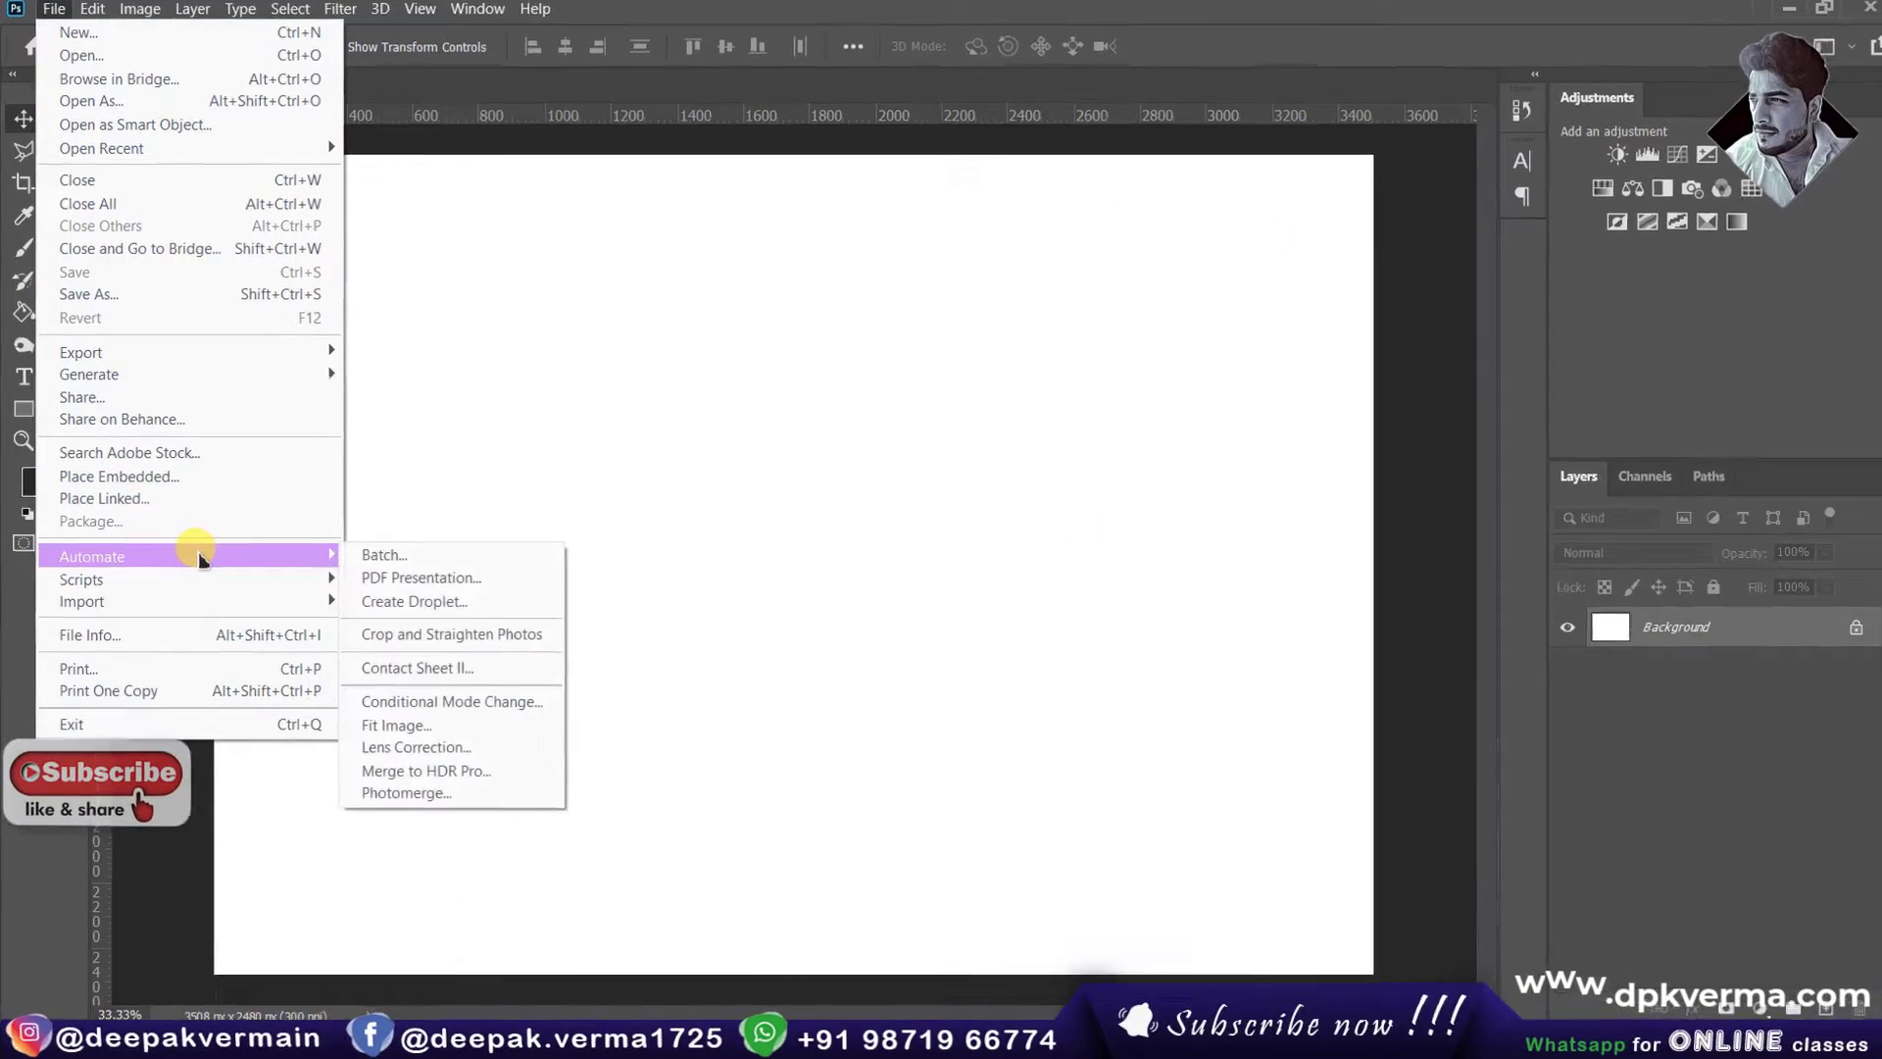
{"action": "mouse_move", "coordinate": [163, 578]}
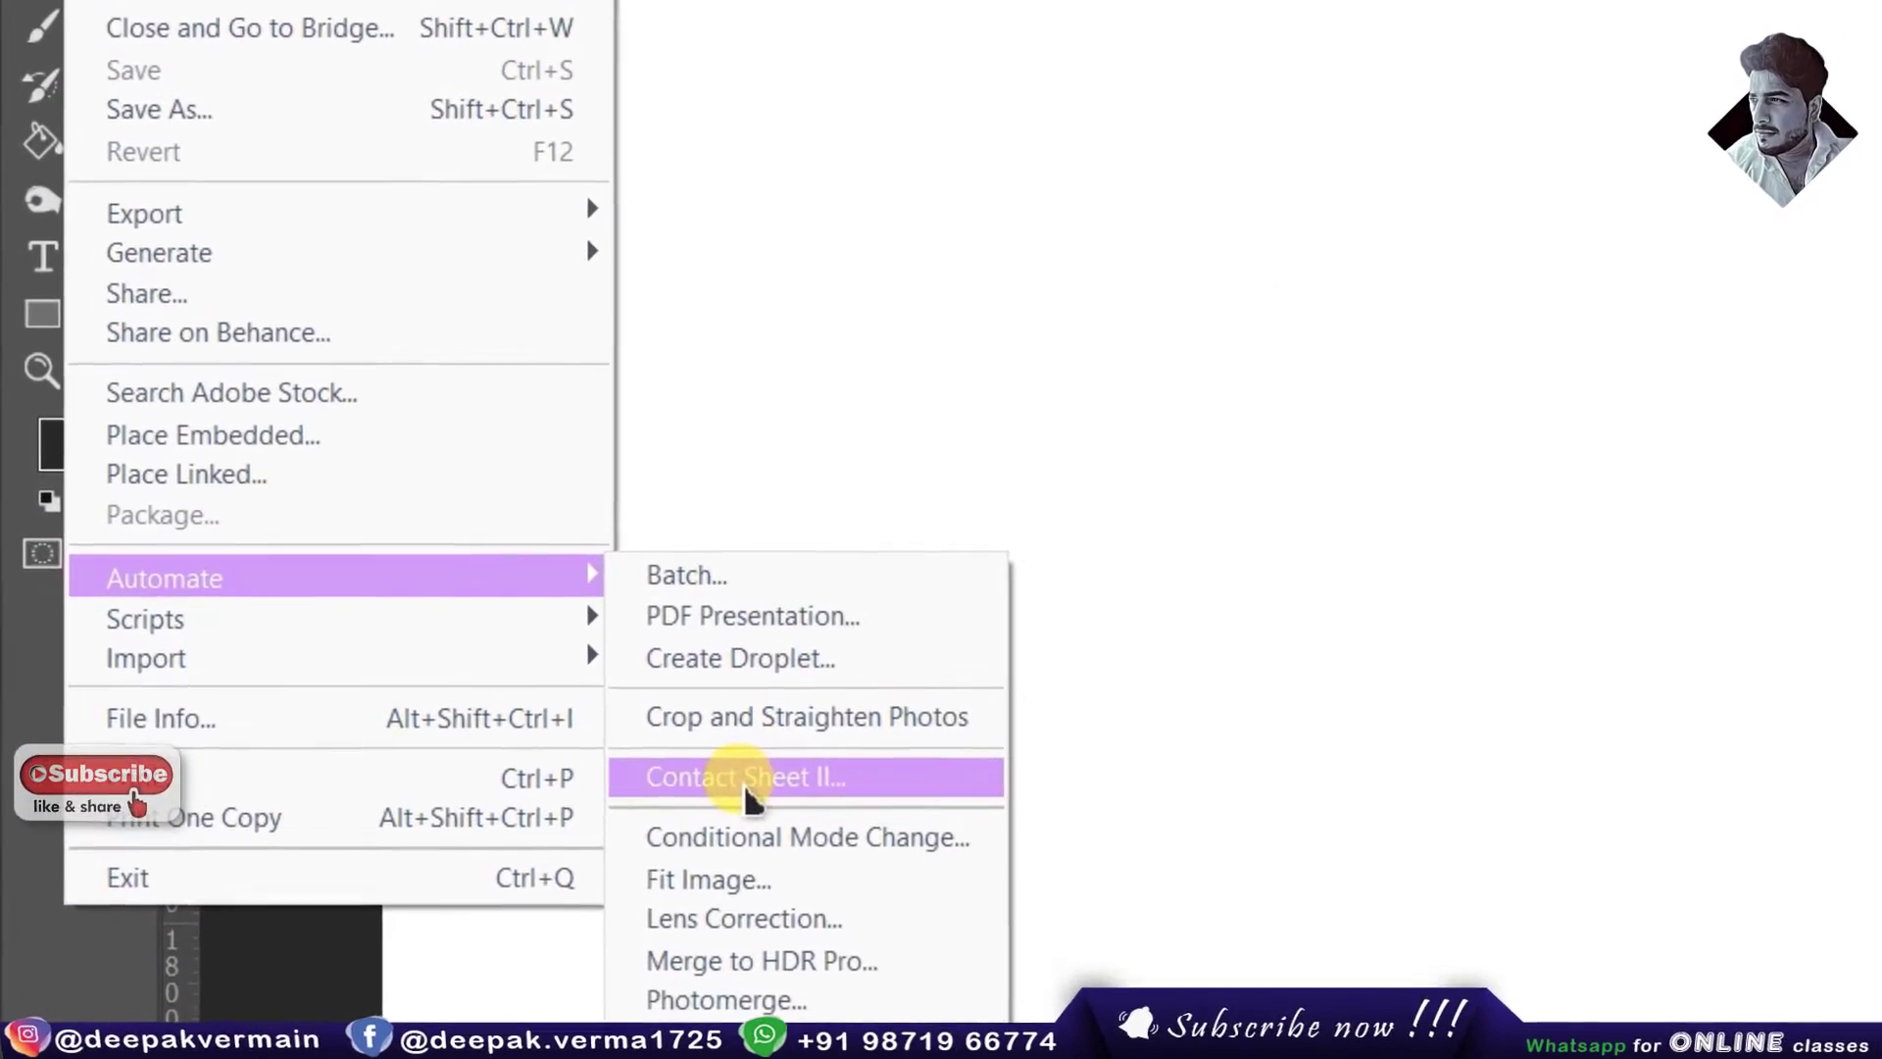
{"action": "left_click", "coordinate": [578, 721]}
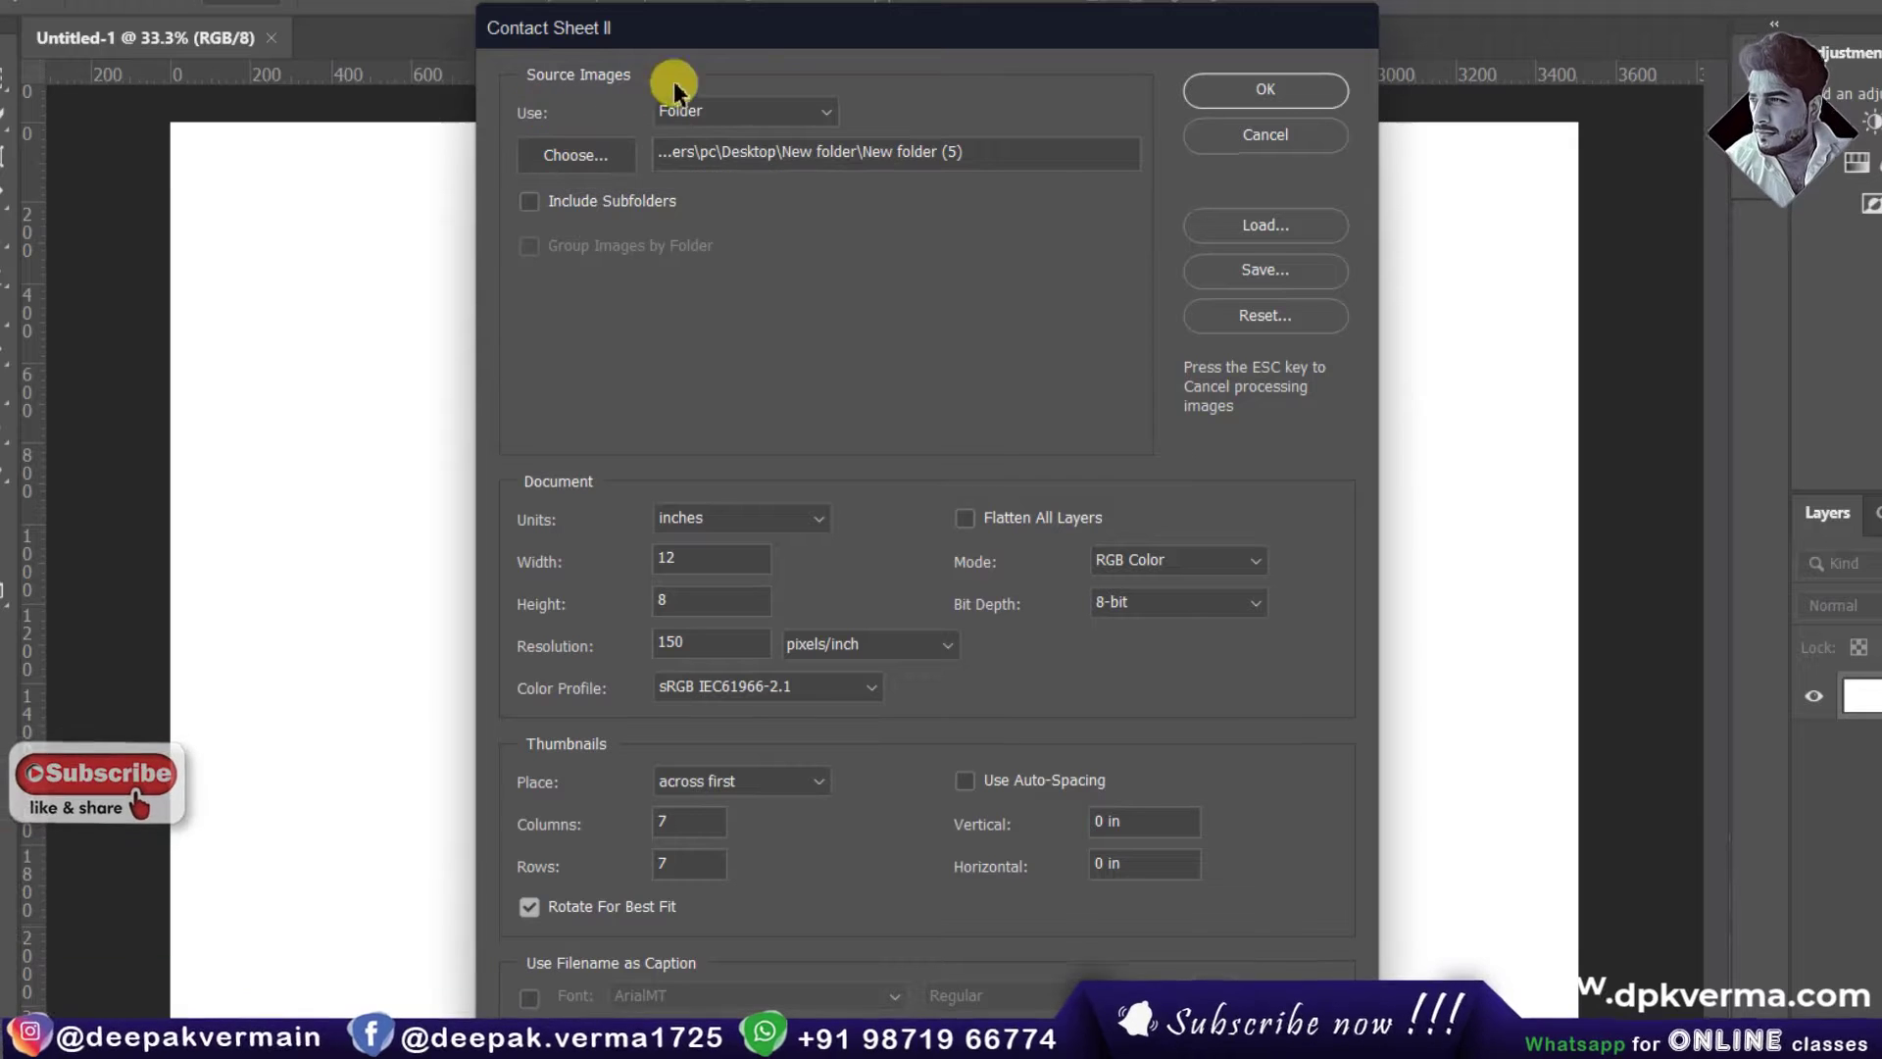
{"action": "left_click", "coordinate": [756, 104]}
{"action": "left_click", "coordinate": [694, 116]}
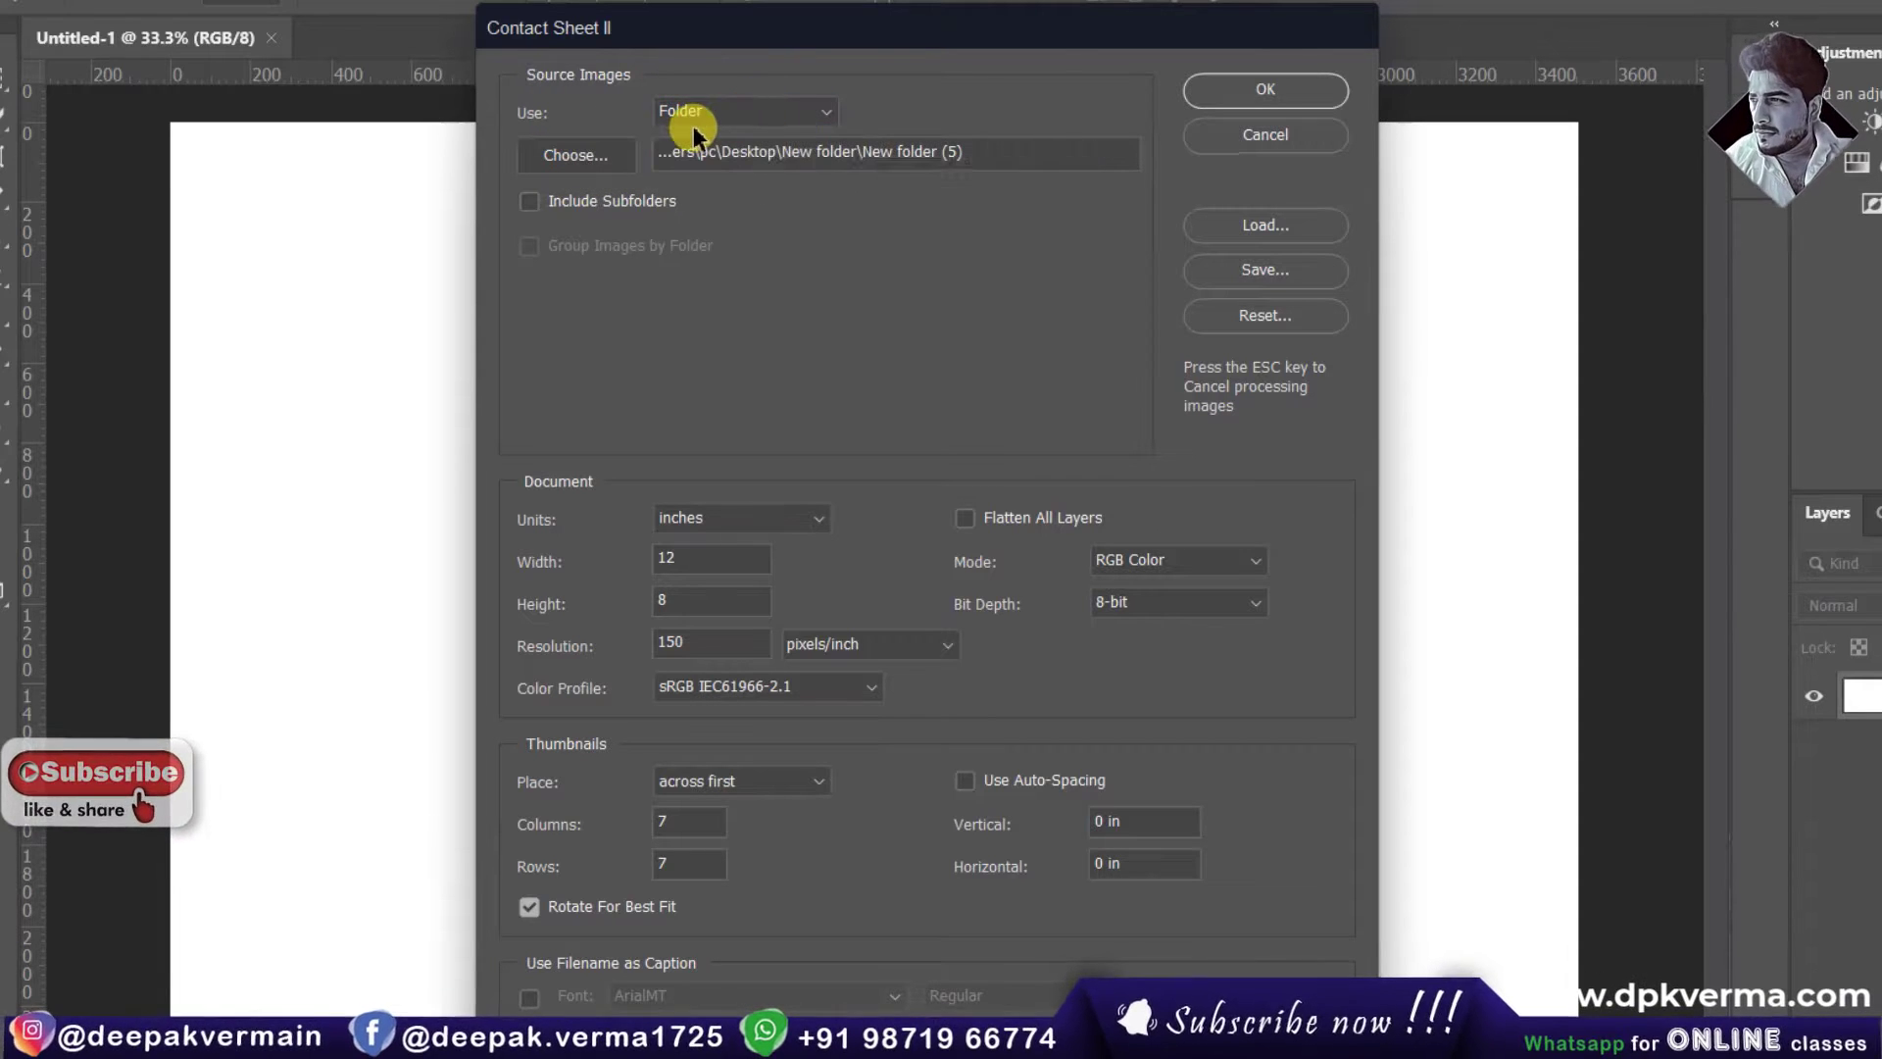
Step: Pick Desktop > New folder > New folder (5) as the contact sheet's source folder
{"action": "left_click", "coordinate": [584, 157]}
{"action": "left_click", "coordinate": [879, 138]}
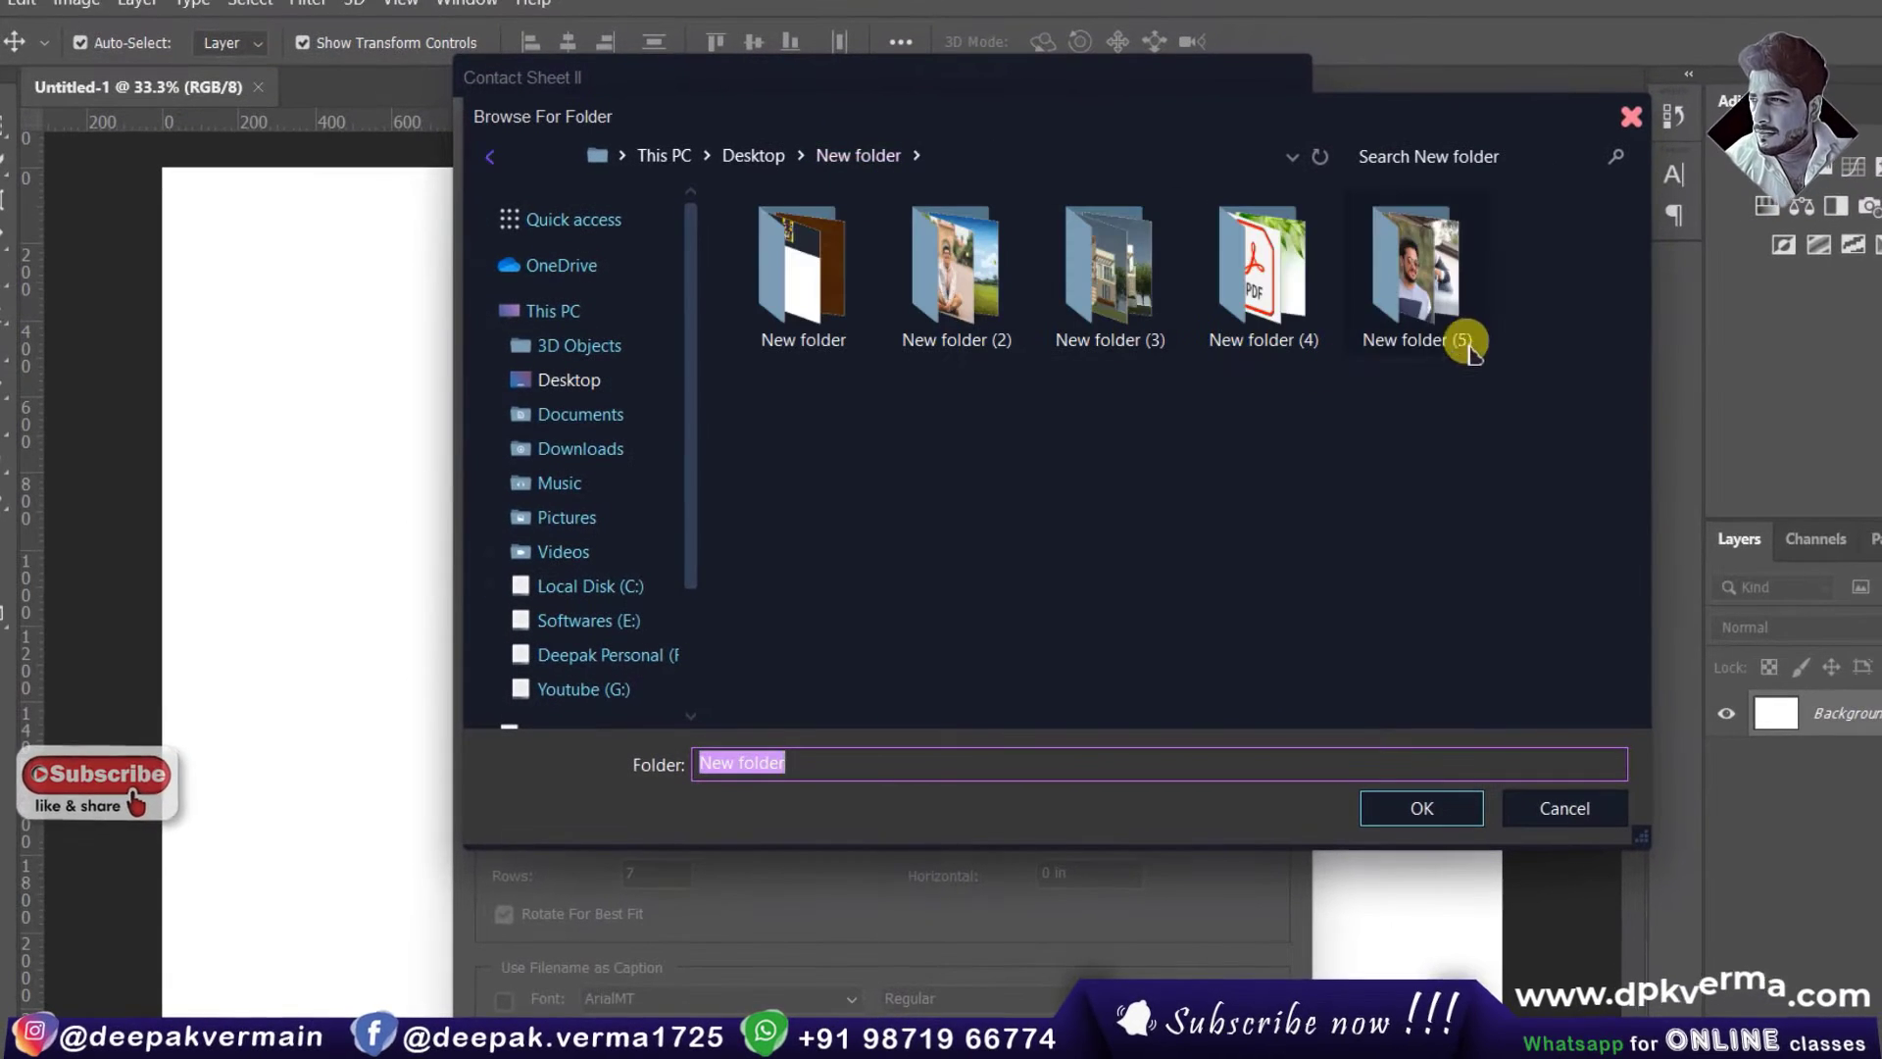
{"action": "left_click", "coordinate": [1401, 323]}
{"action": "left_click", "coordinate": [1421, 807]}
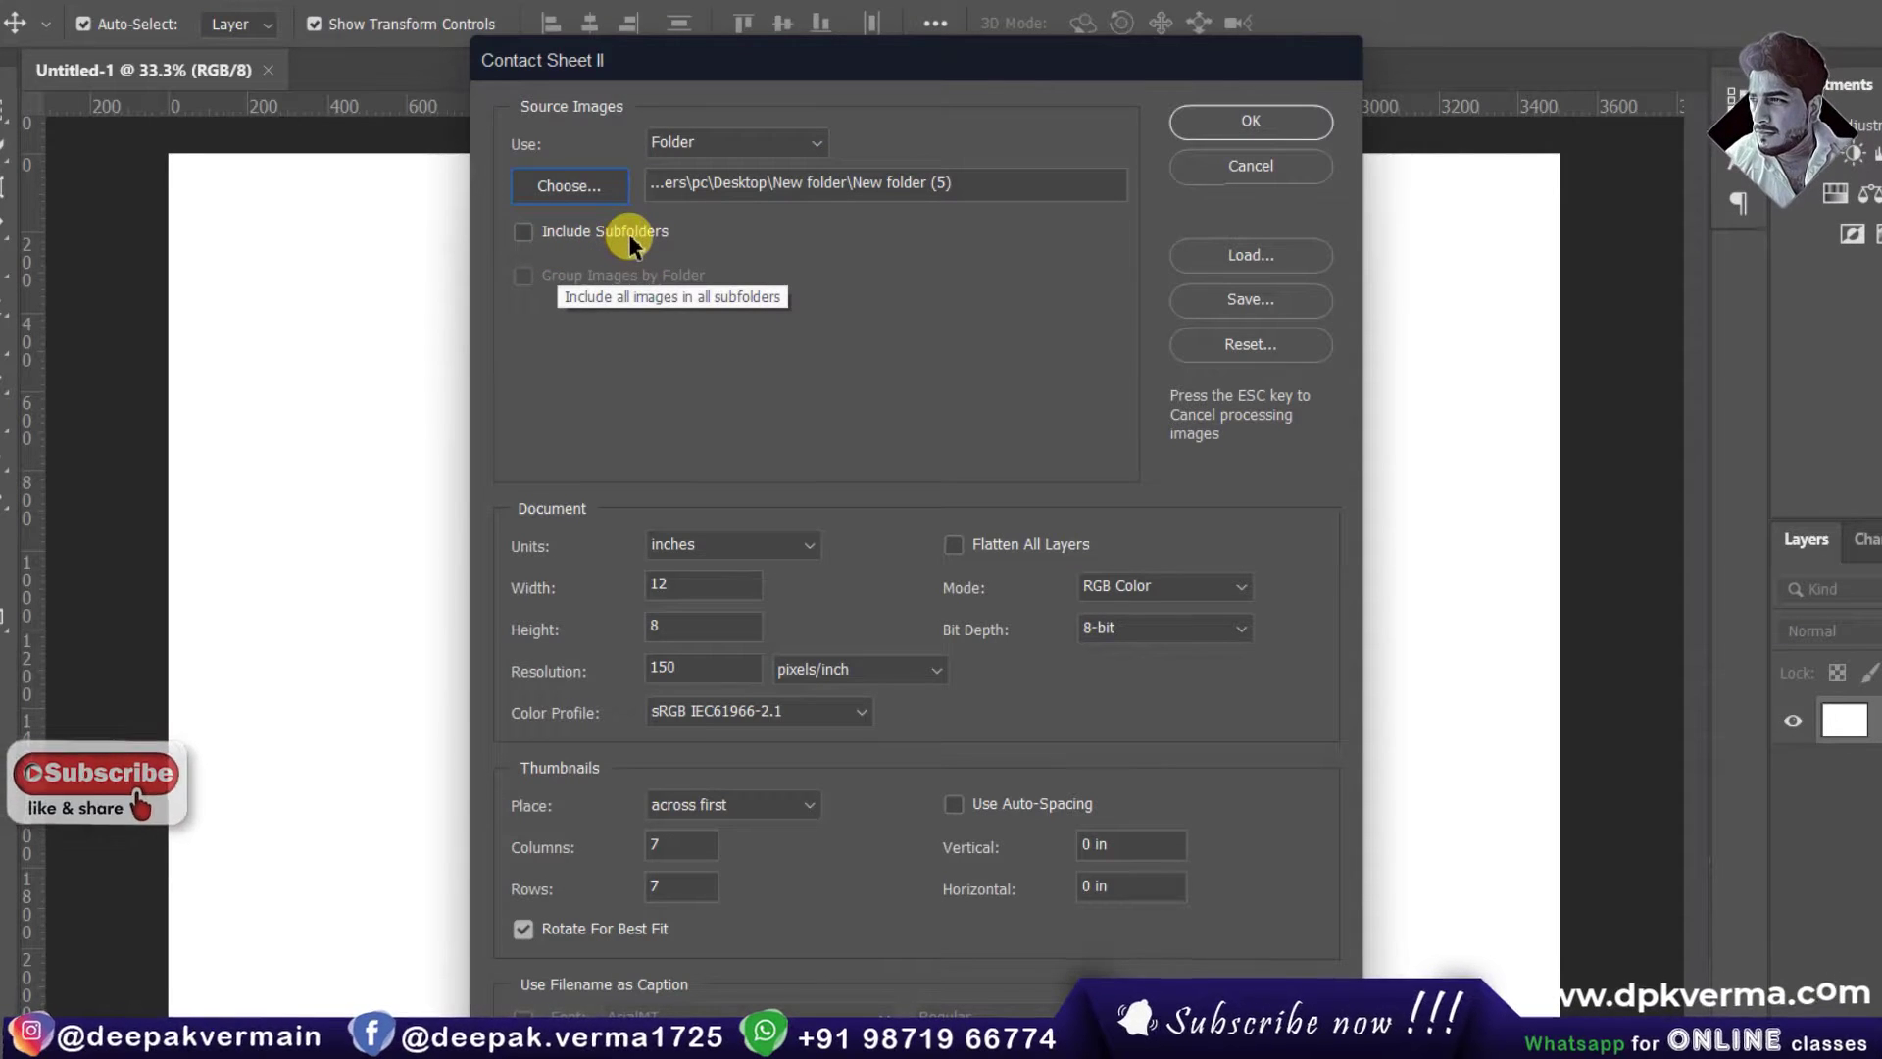
{"action": "left_click", "coordinate": [521, 232]}
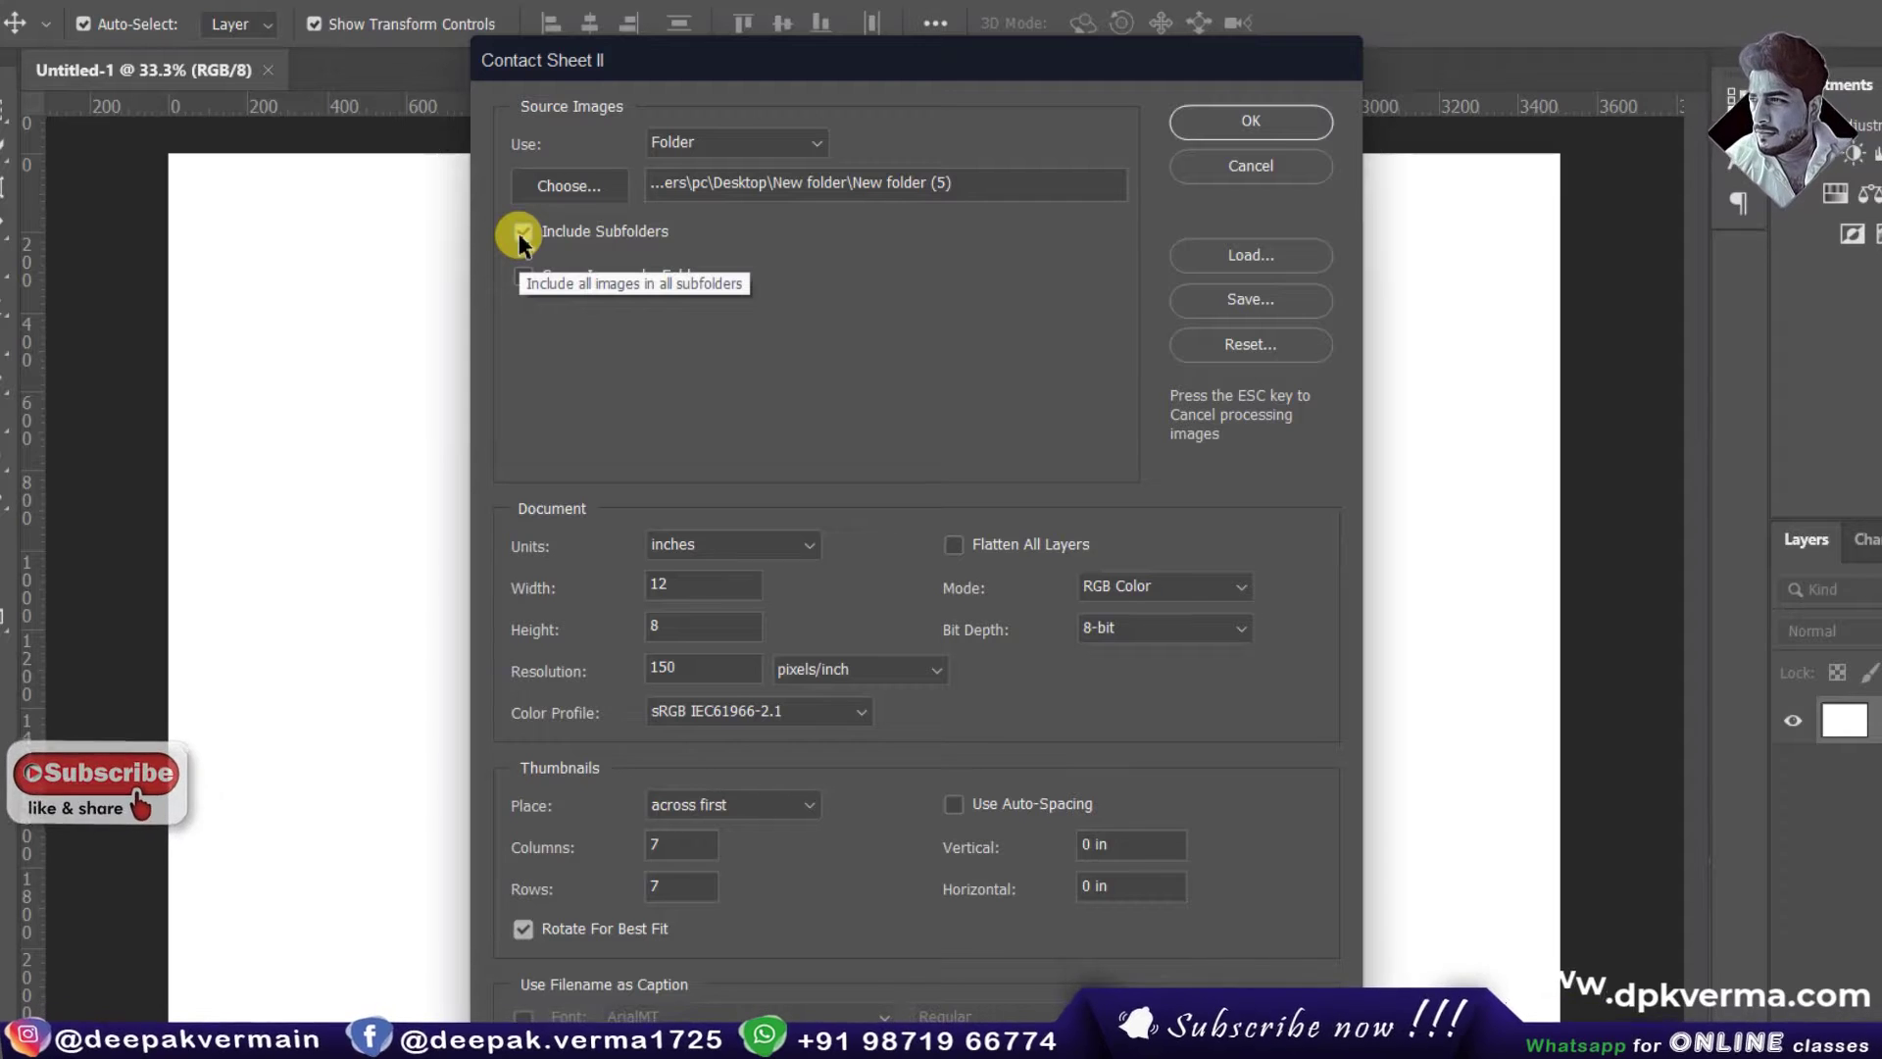
{"action": "left_click", "coordinate": [522, 235]}
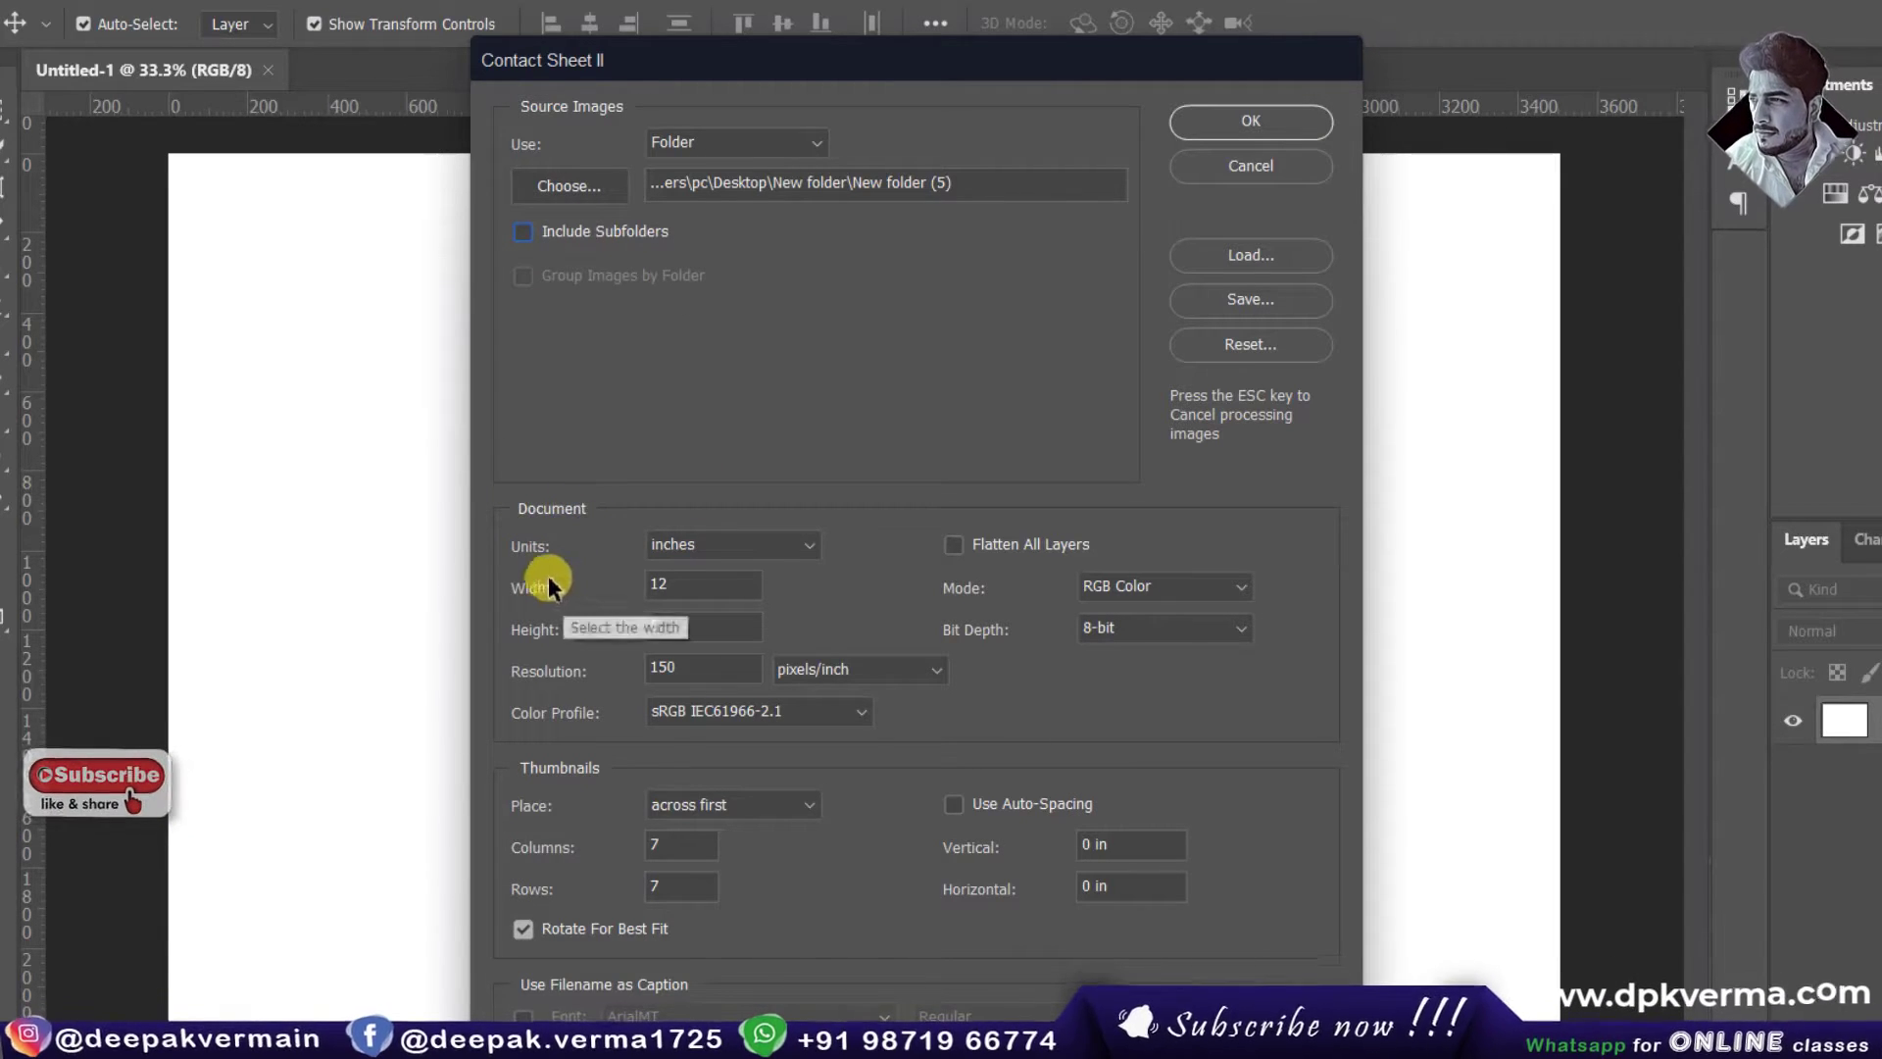
{"action": "left_click", "coordinate": [742, 546]}
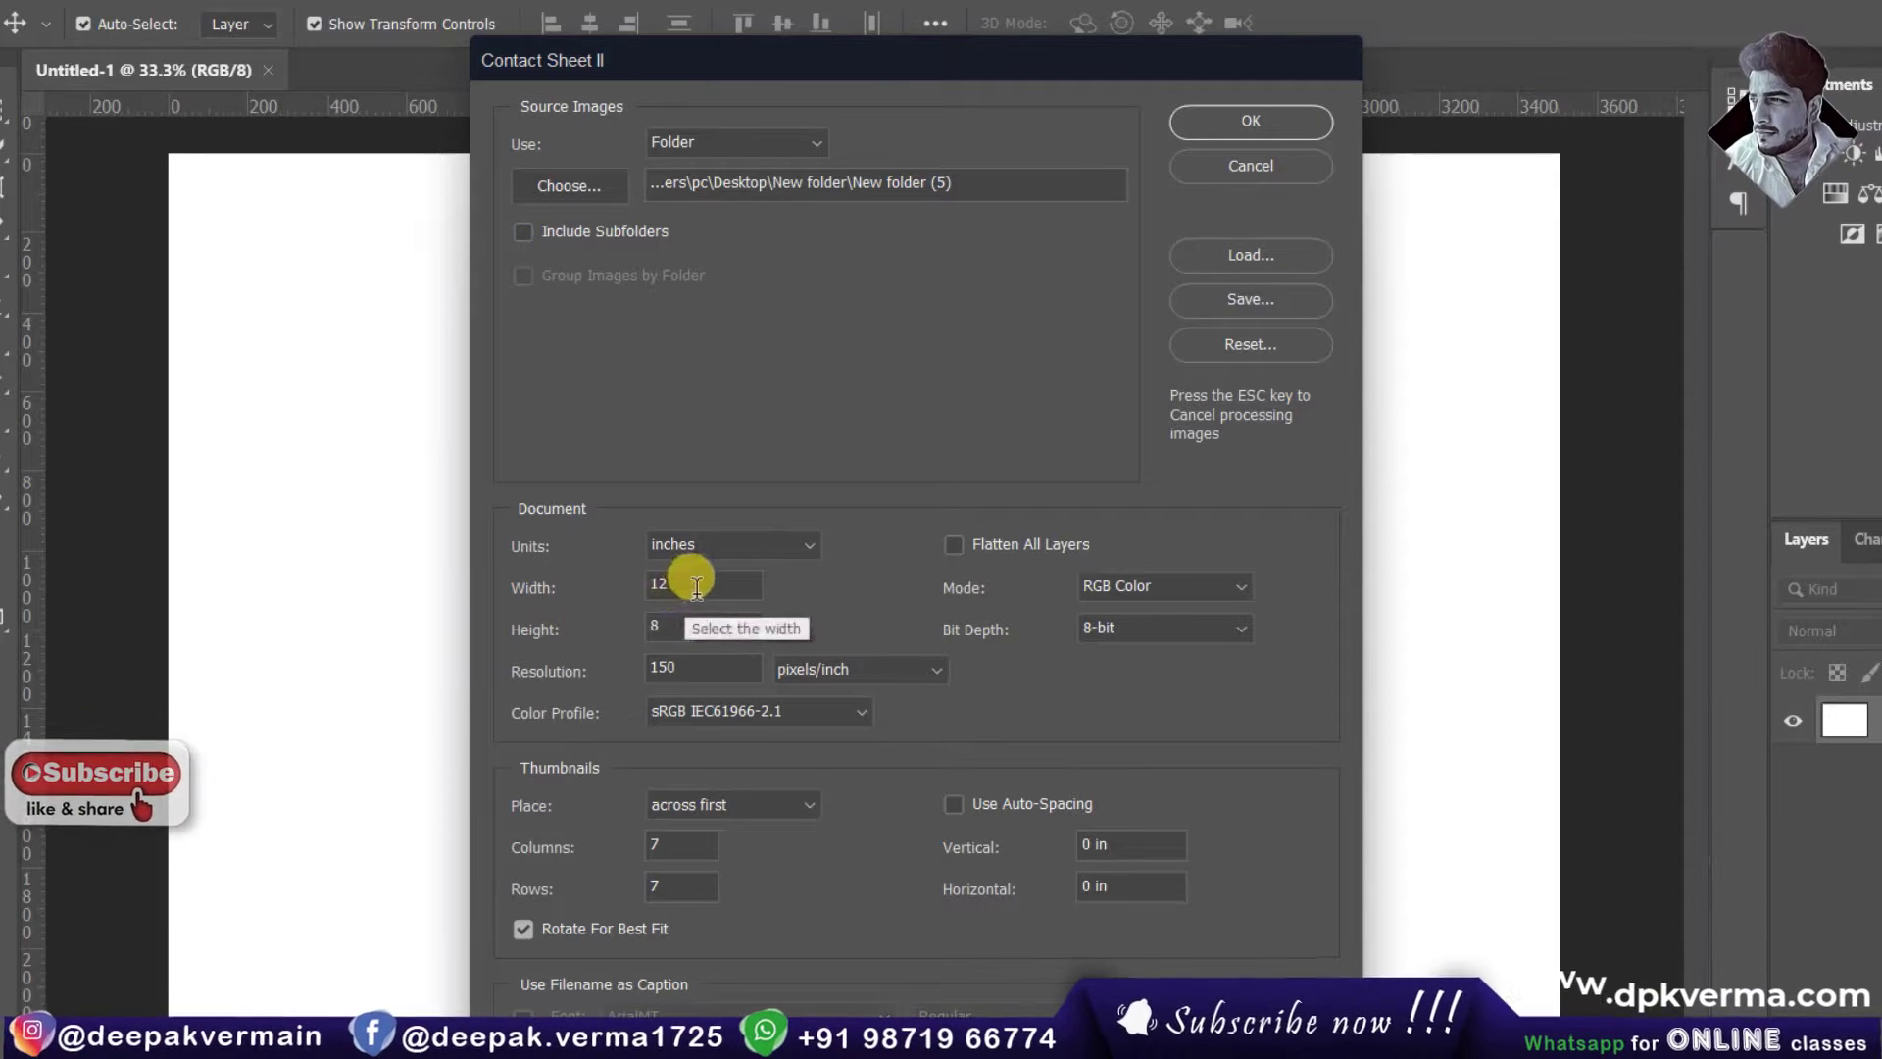
{"action": "double_click", "coordinate": [667, 585]}
{"action": "double_click", "coordinate": [649, 629]}
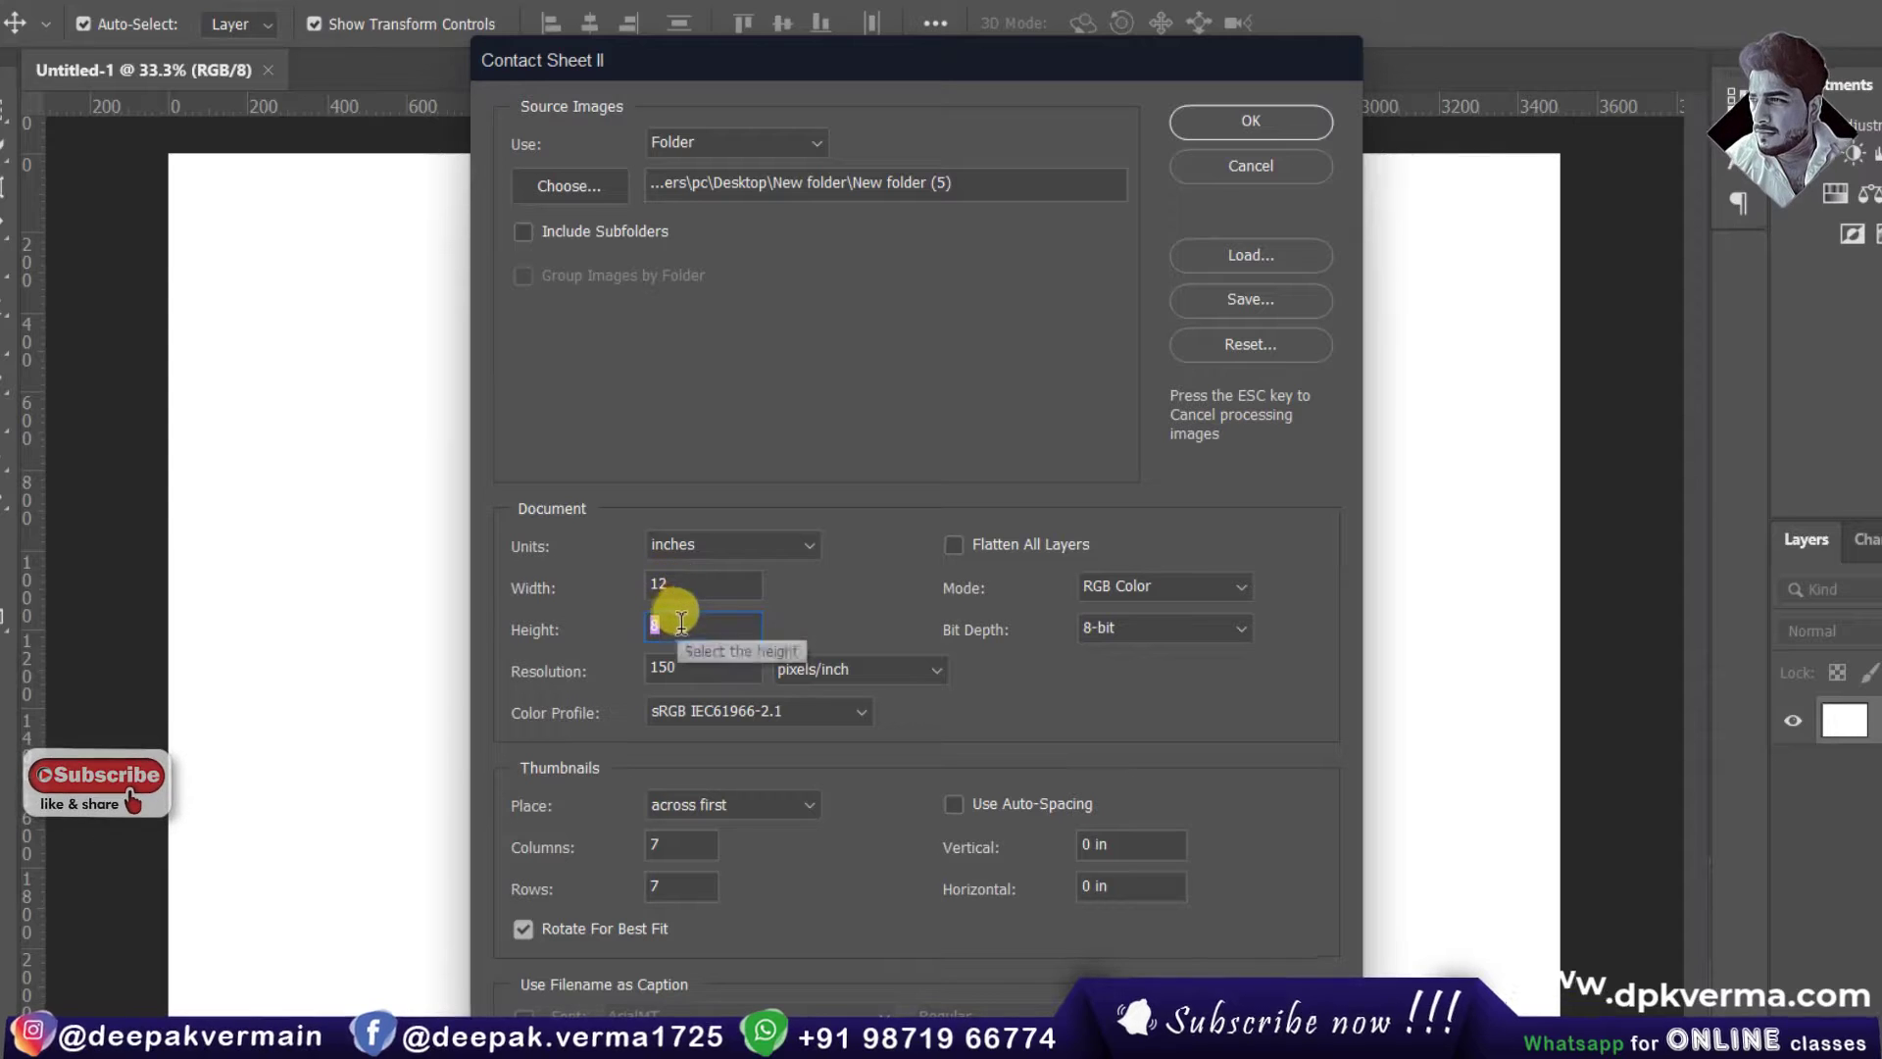
{"action": "key", "text": "Tab"}
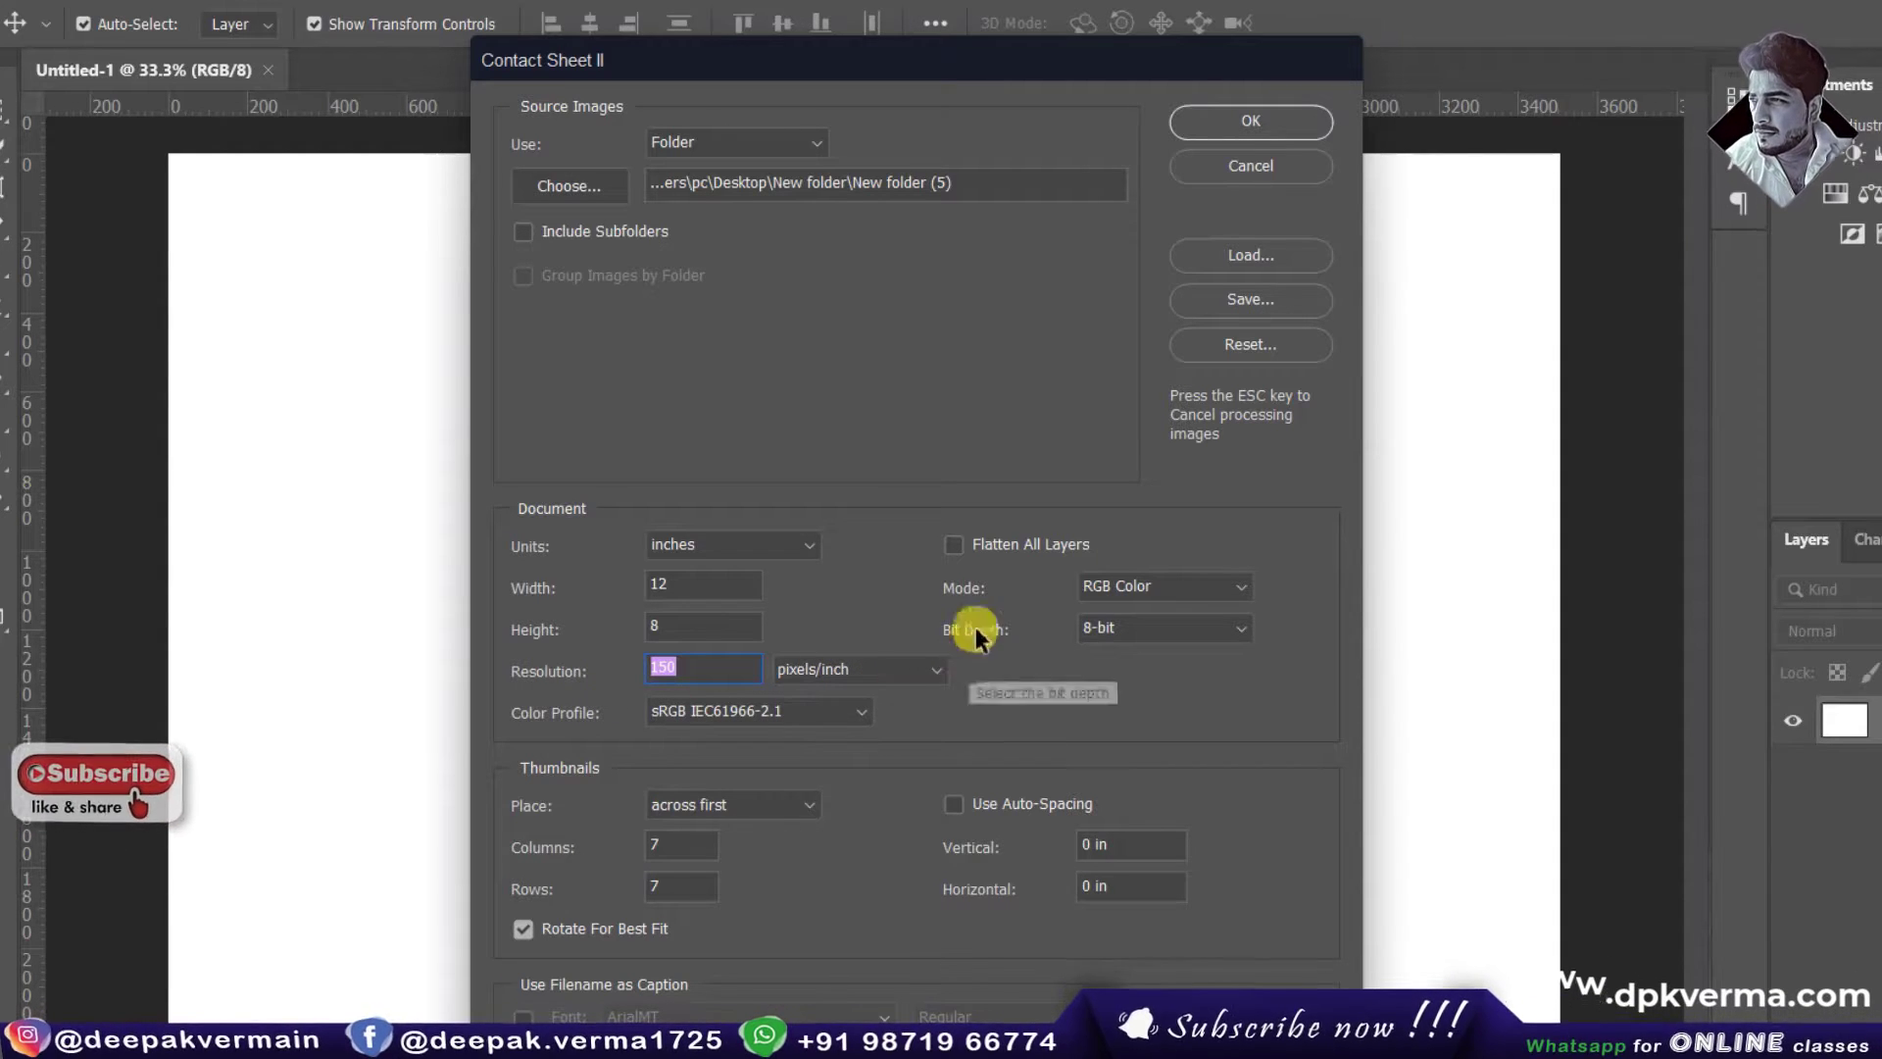
{"action": "left_click", "coordinate": [956, 546]}
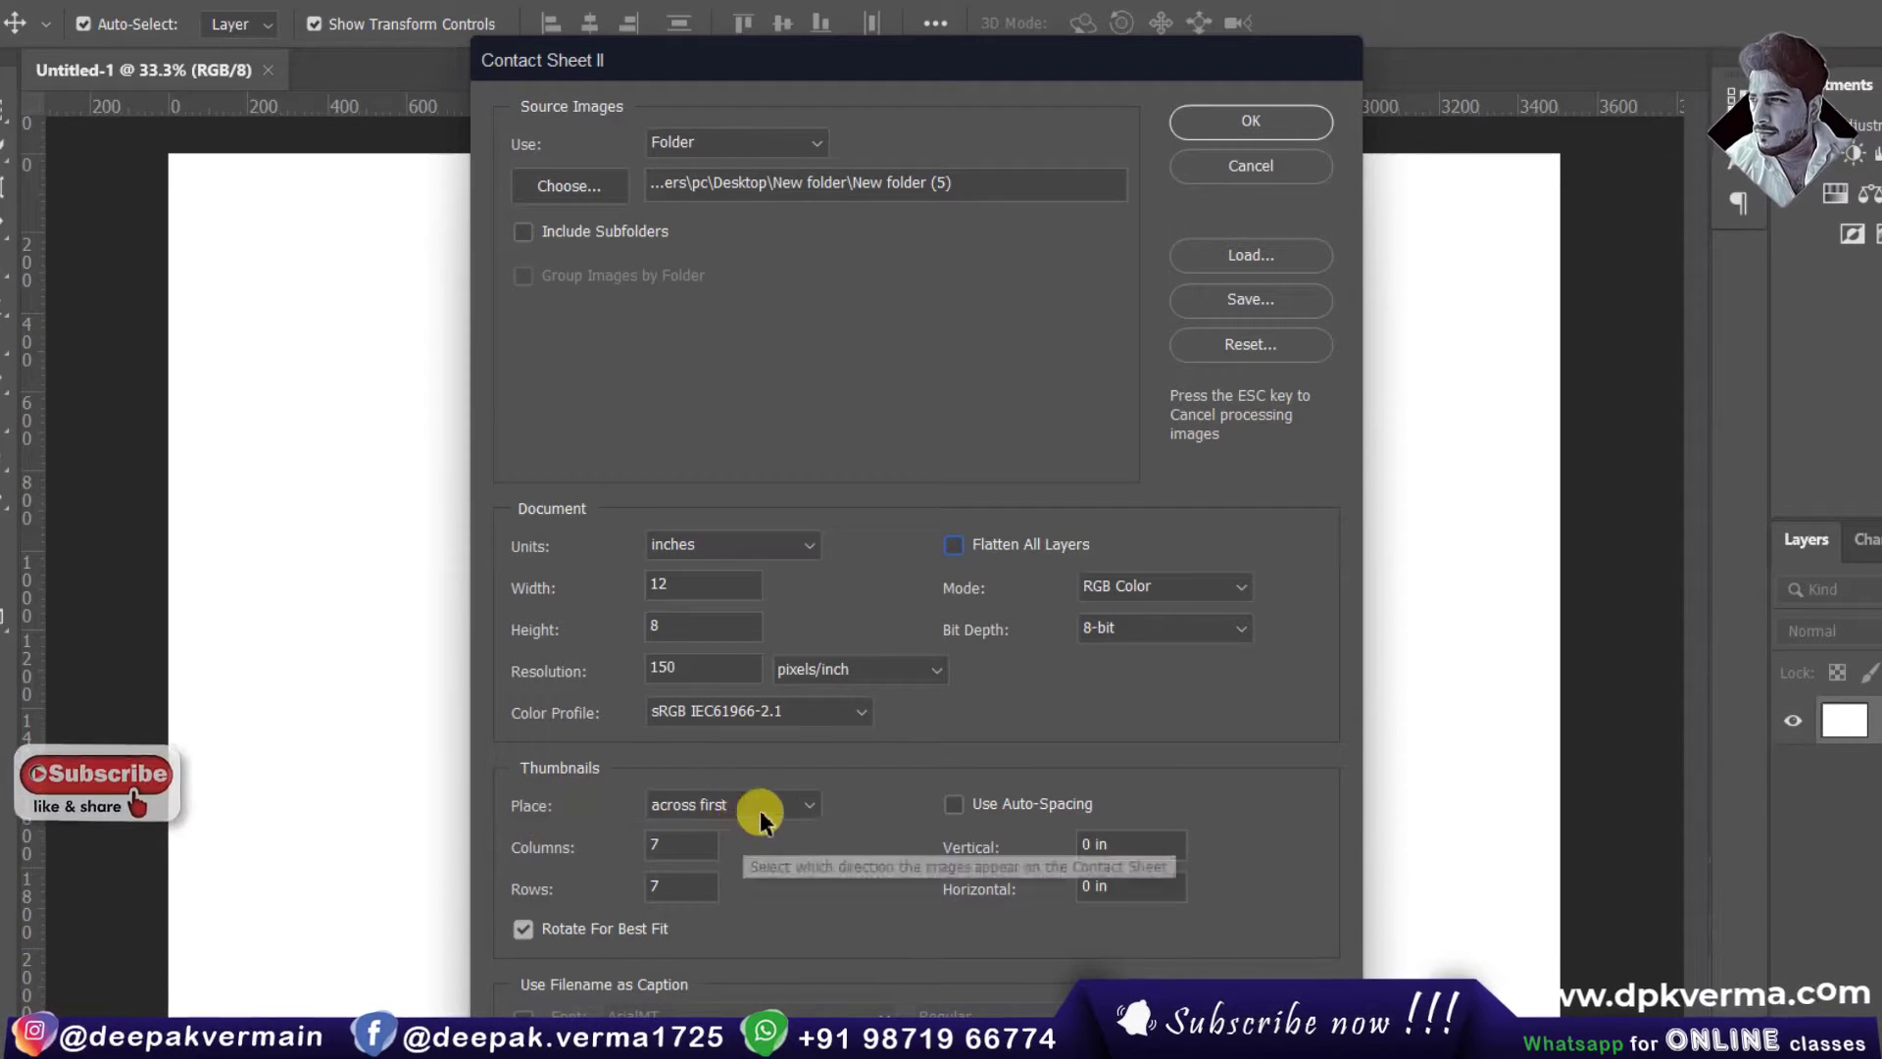
{"action": "left_click", "coordinate": [761, 817]}
{"action": "left_click", "coordinate": [725, 831]}
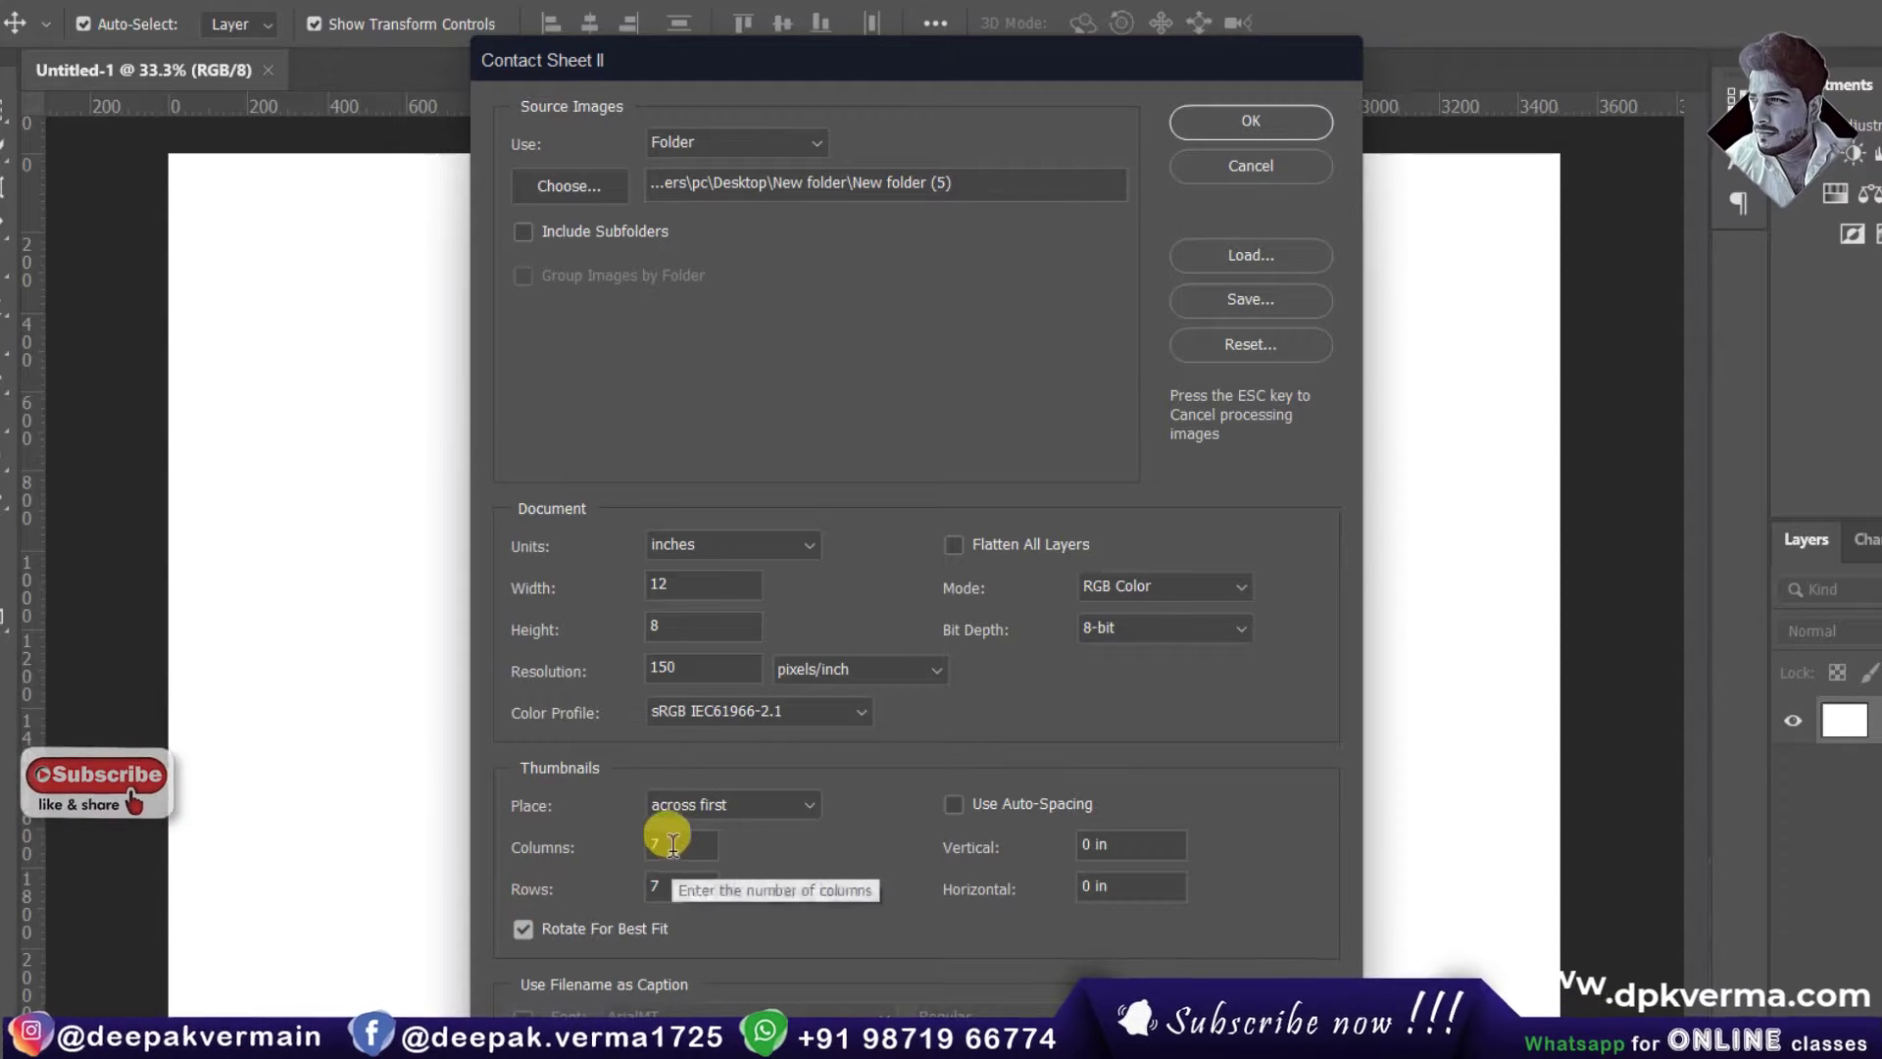
{"action": "left_click", "coordinate": [650, 877]}
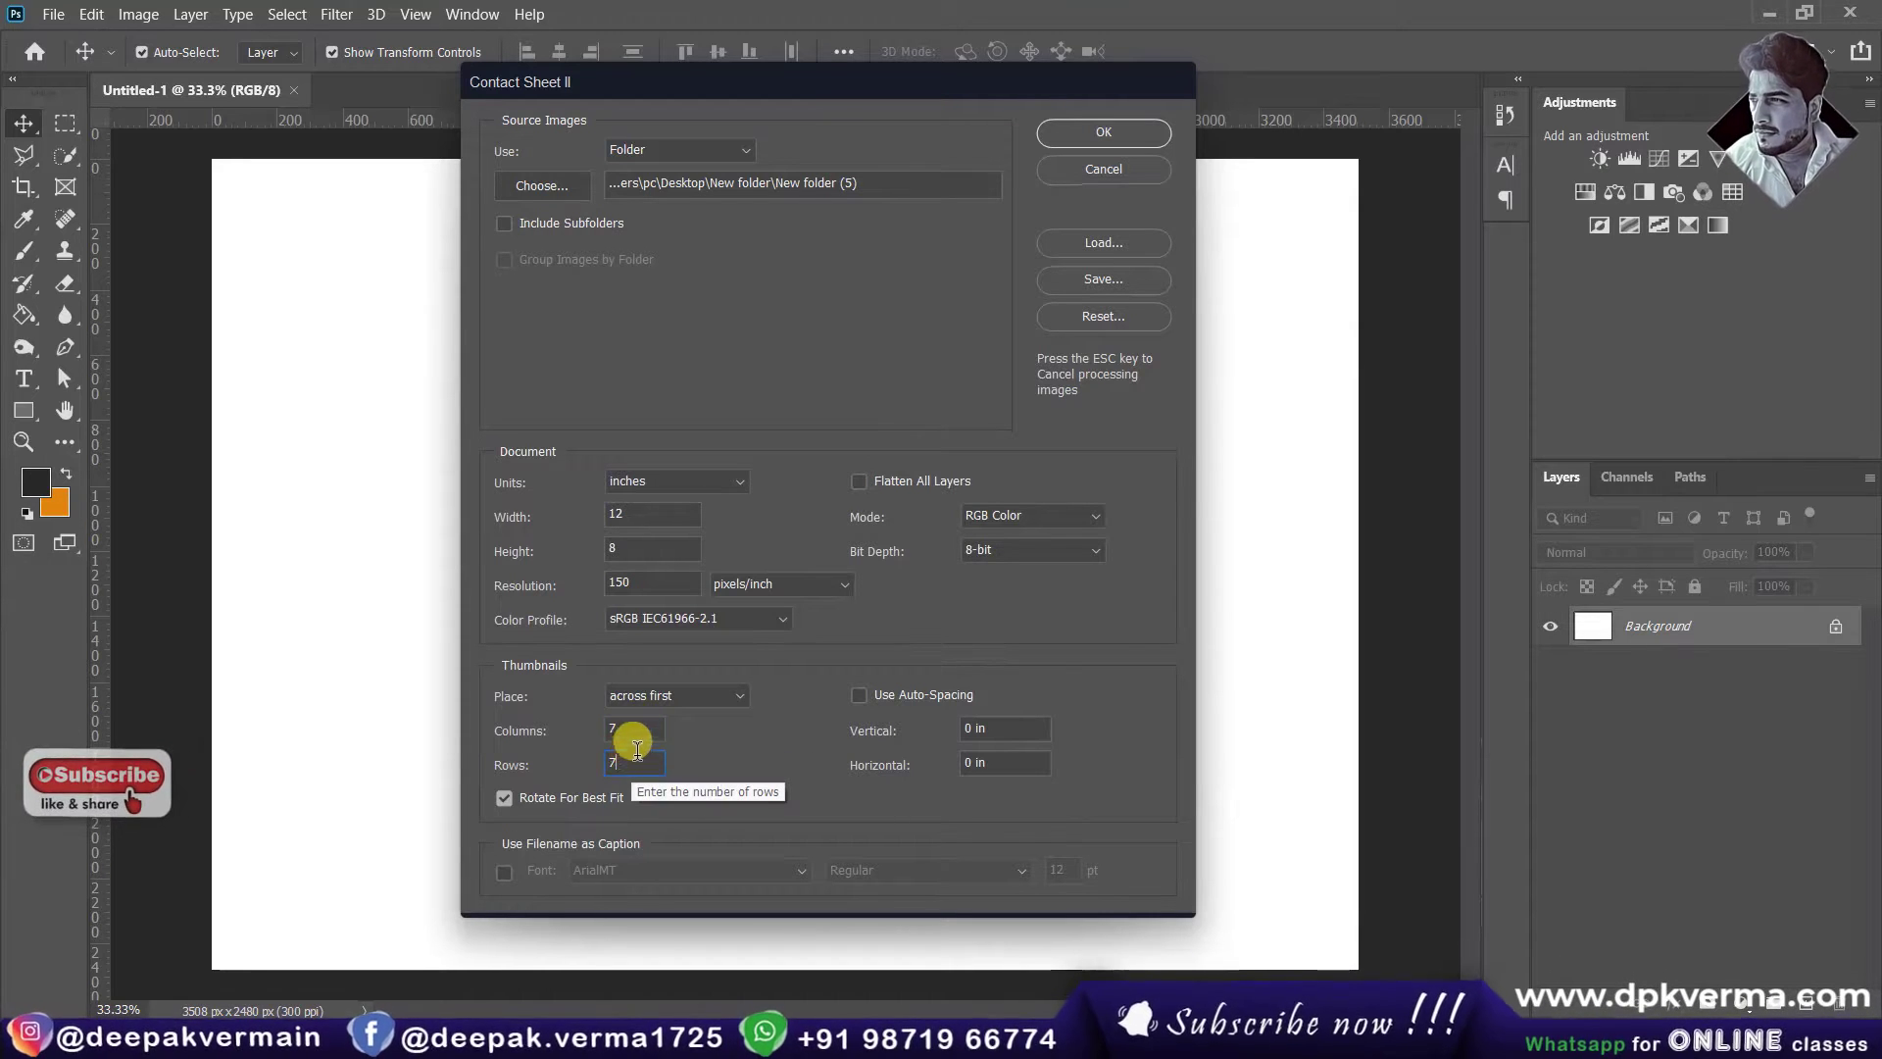
{"action": "double_click", "coordinate": [635, 767]}
{"action": "type", "text": "7"}
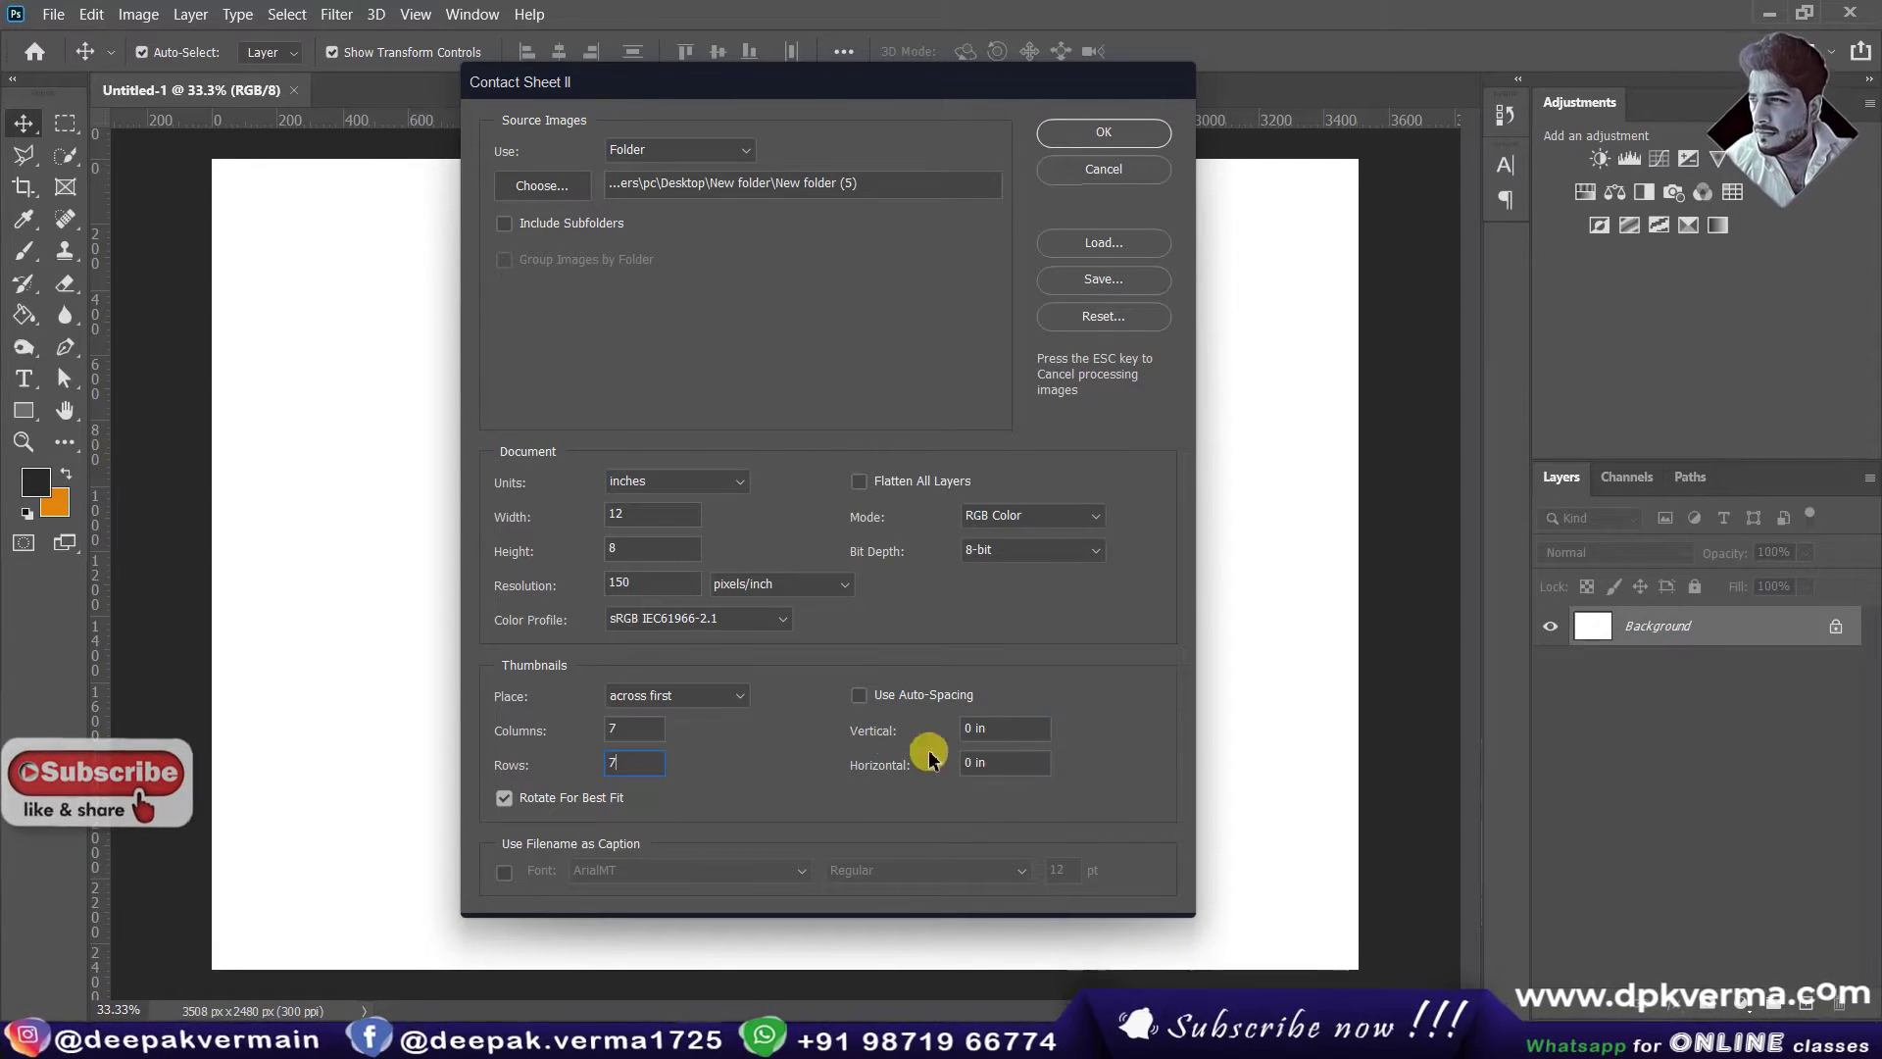
{"action": "left_click", "coordinate": [990, 729]}
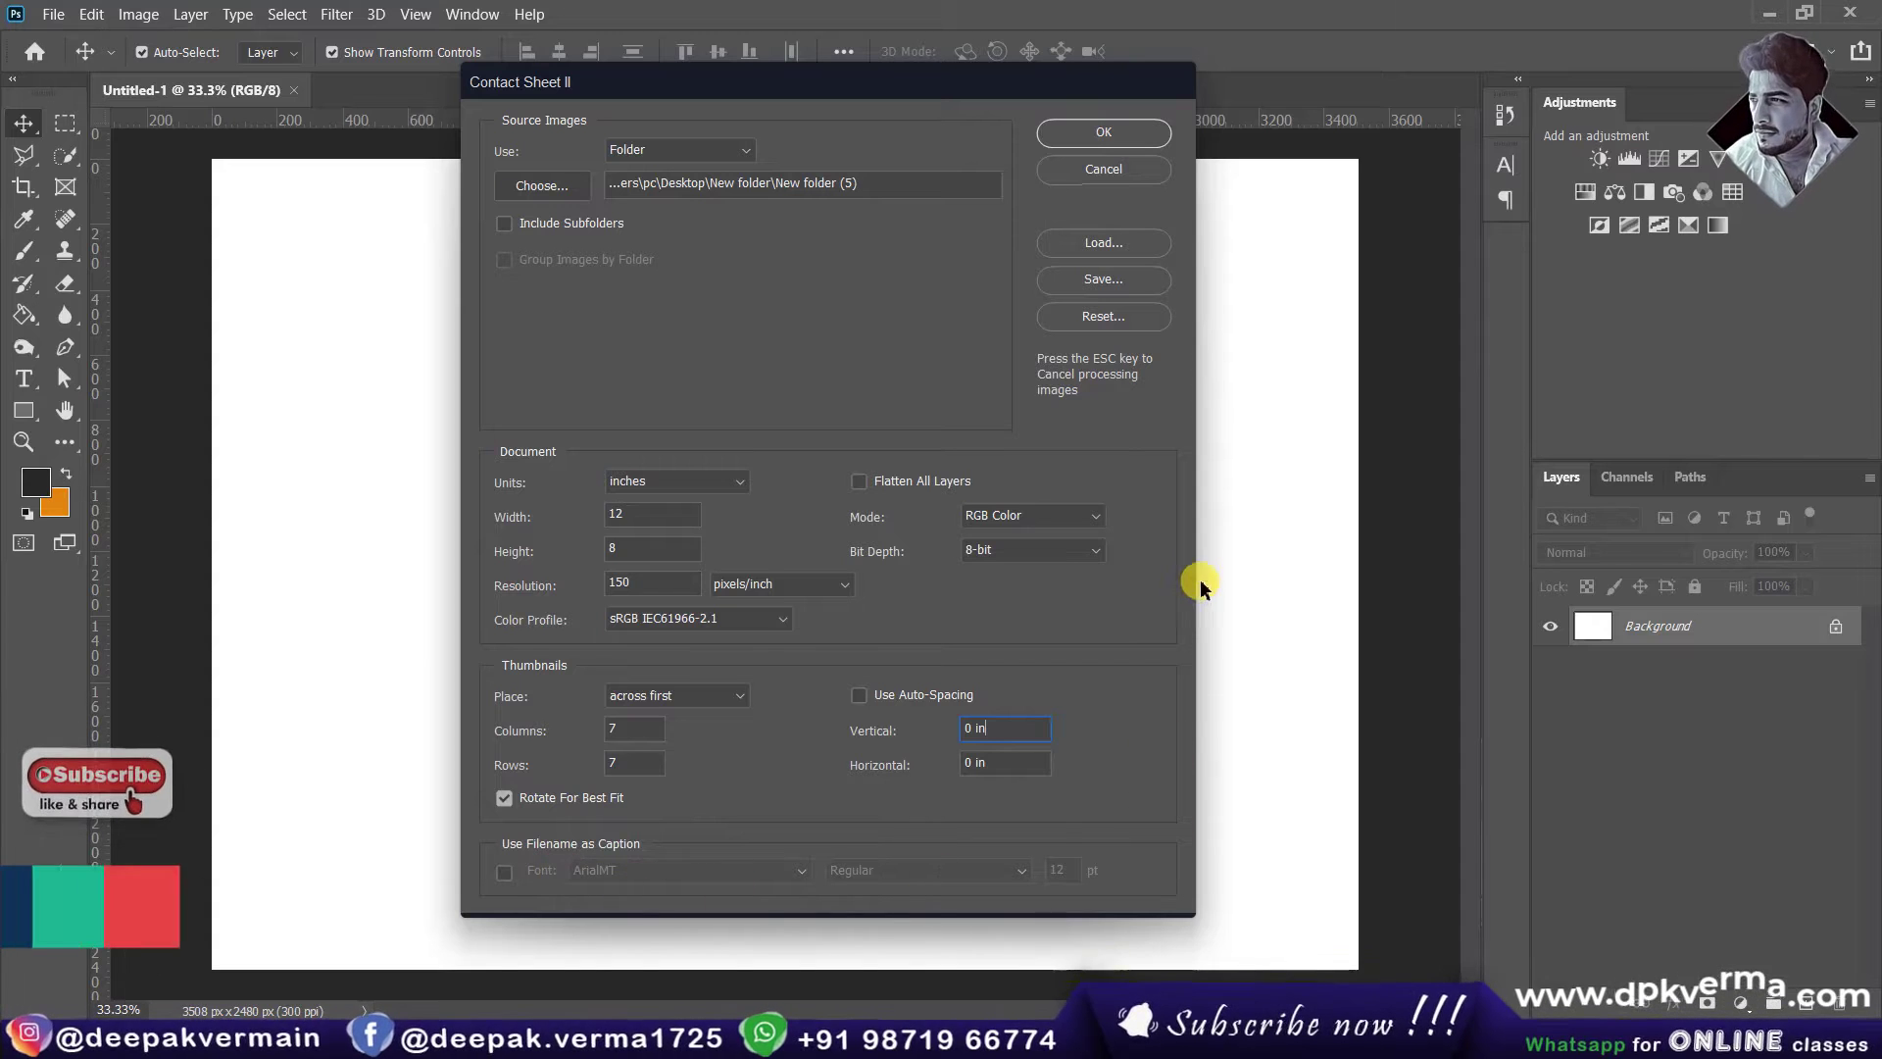
Step: Build ContactSheet-001, a 7 x 7 grid of the folder's 49 photos on separate layers
{"action": "left_click", "coordinate": [1098, 135]}
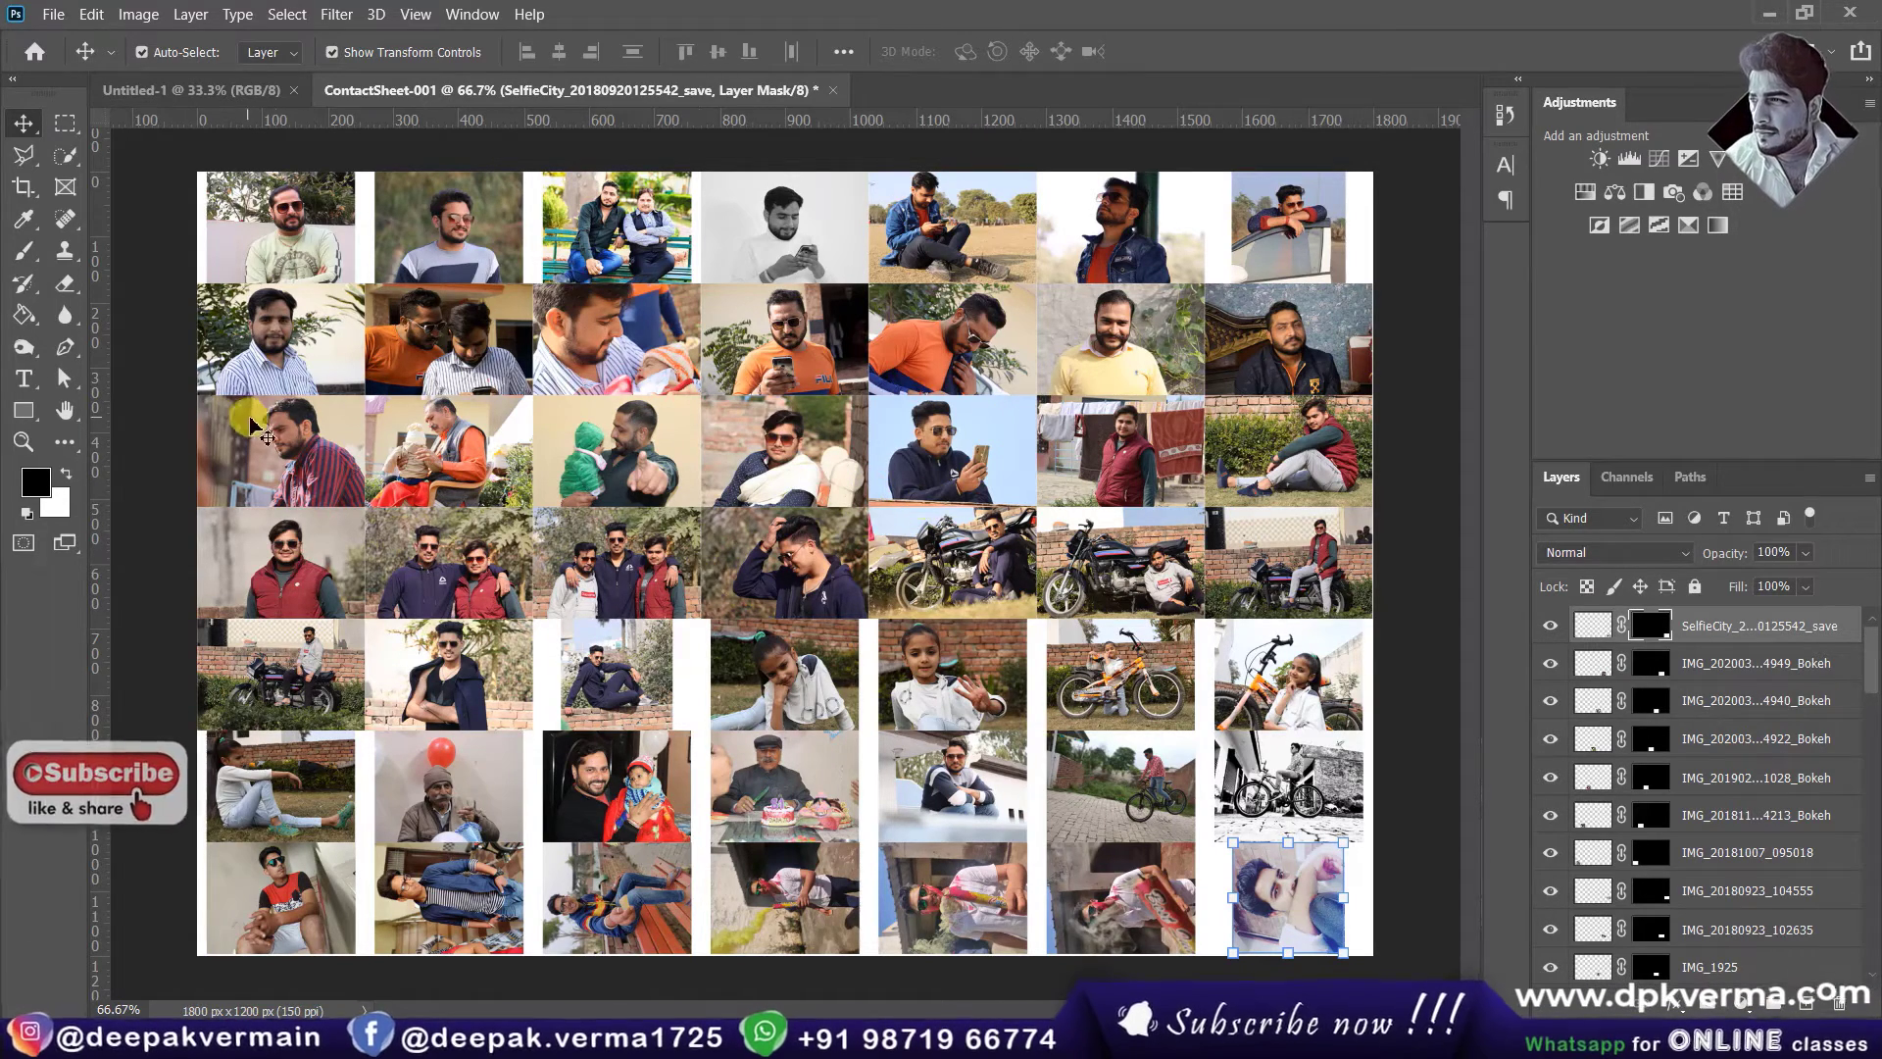
{"action": "left_click", "coordinate": [280, 255]}
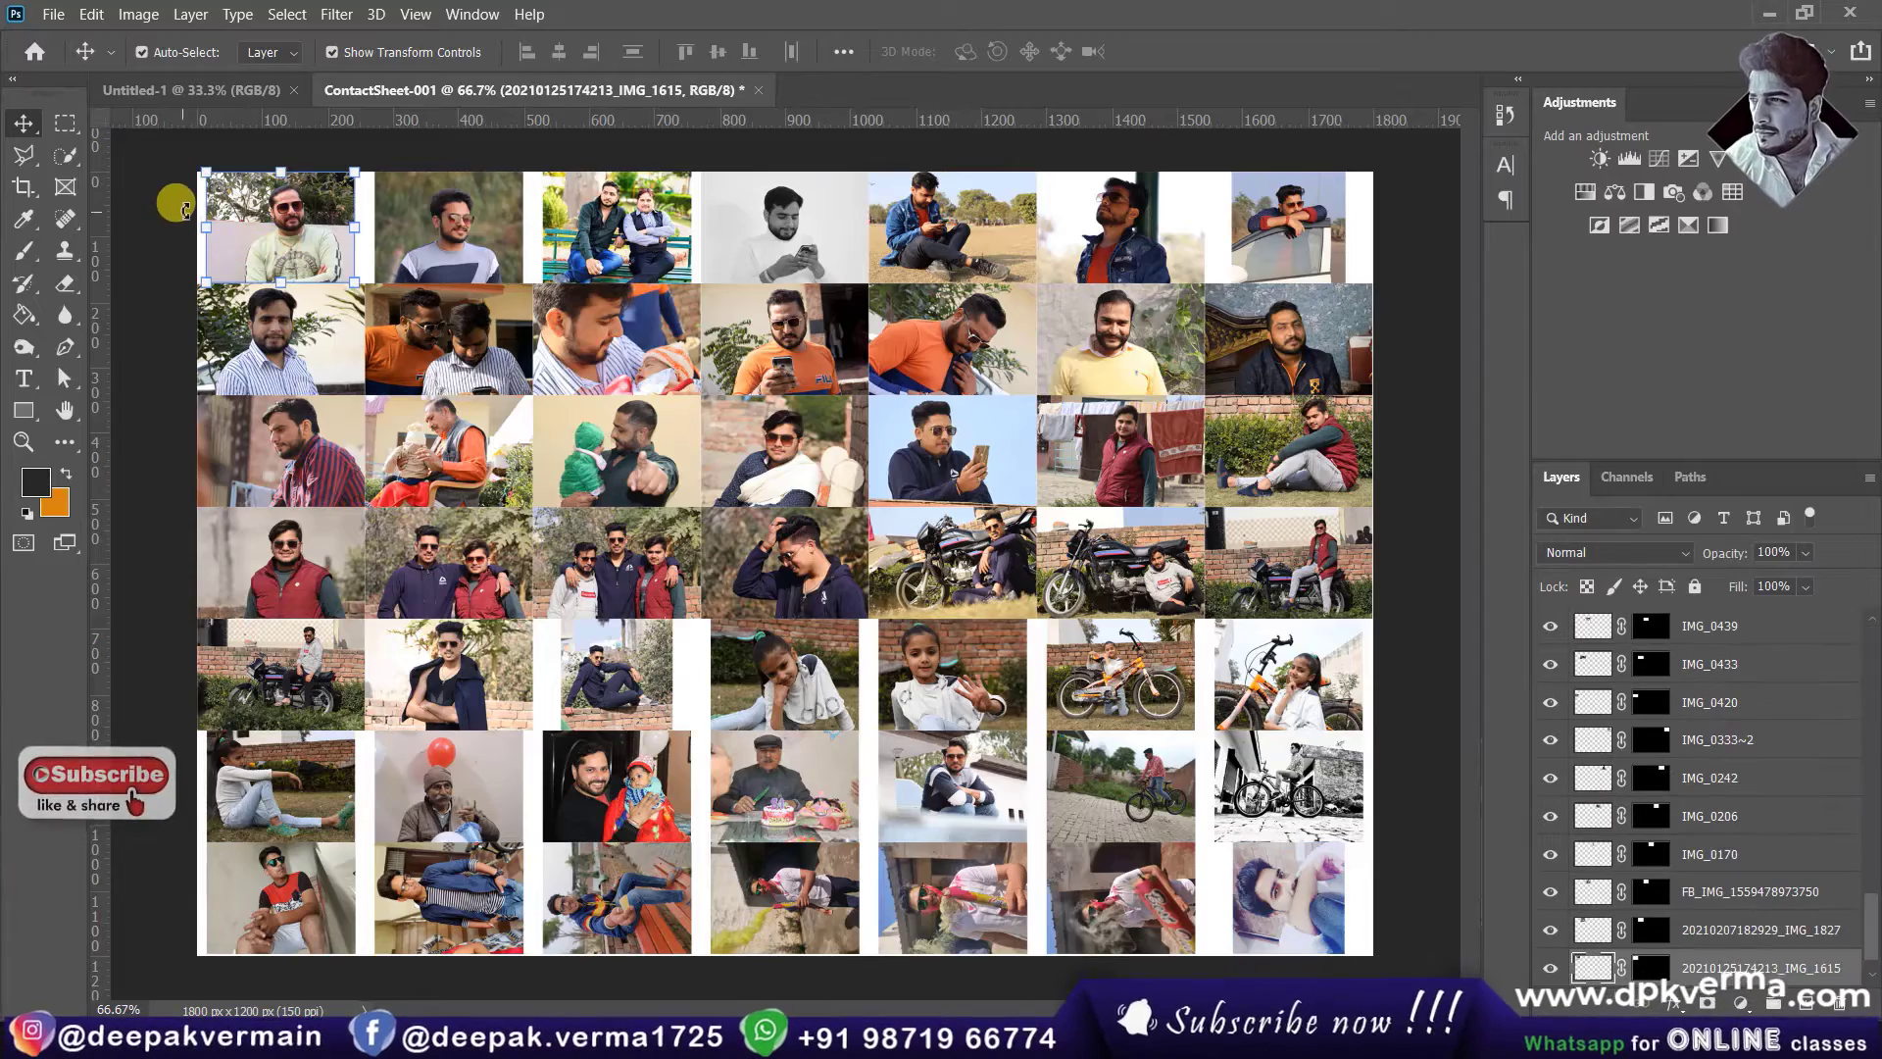
{"action": "scroll", "coordinate": [225, 203], "scroll_direction": "up", "scroll_amount": 7}
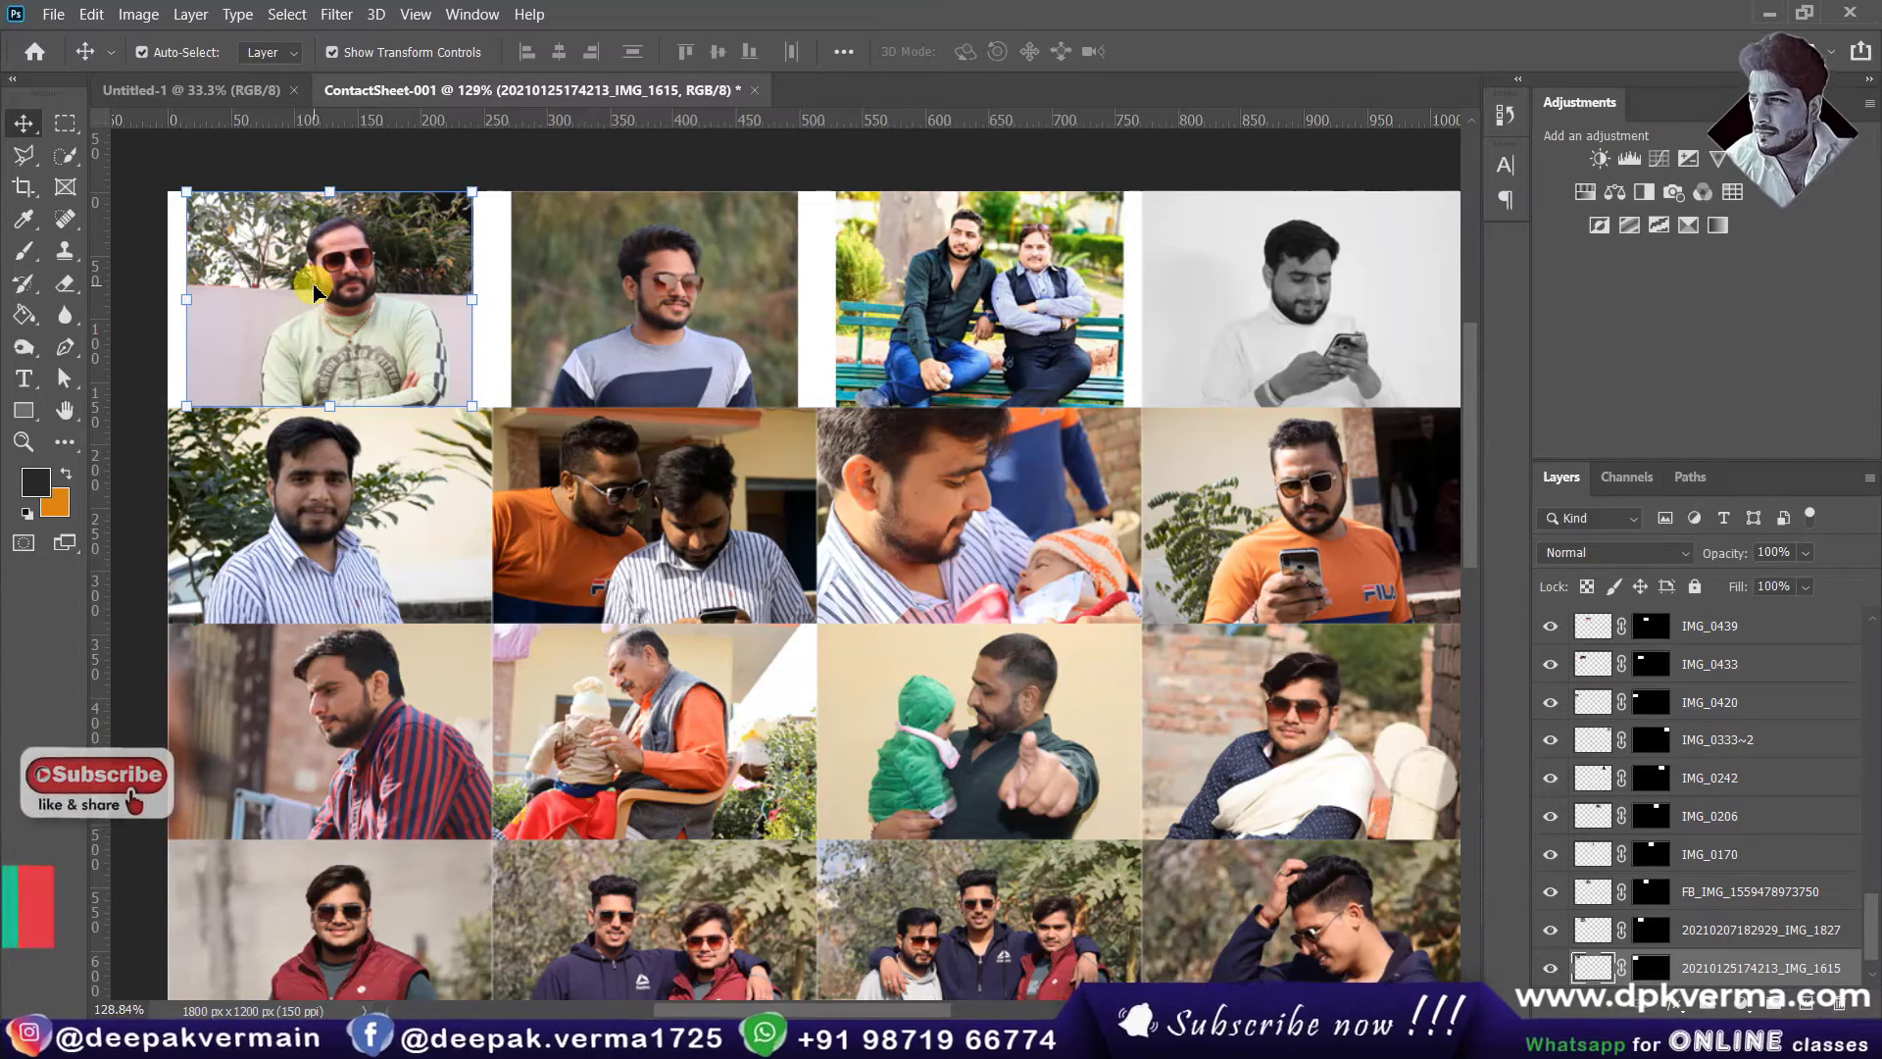
{"action": "left_click", "coordinate": [1870, 106]}
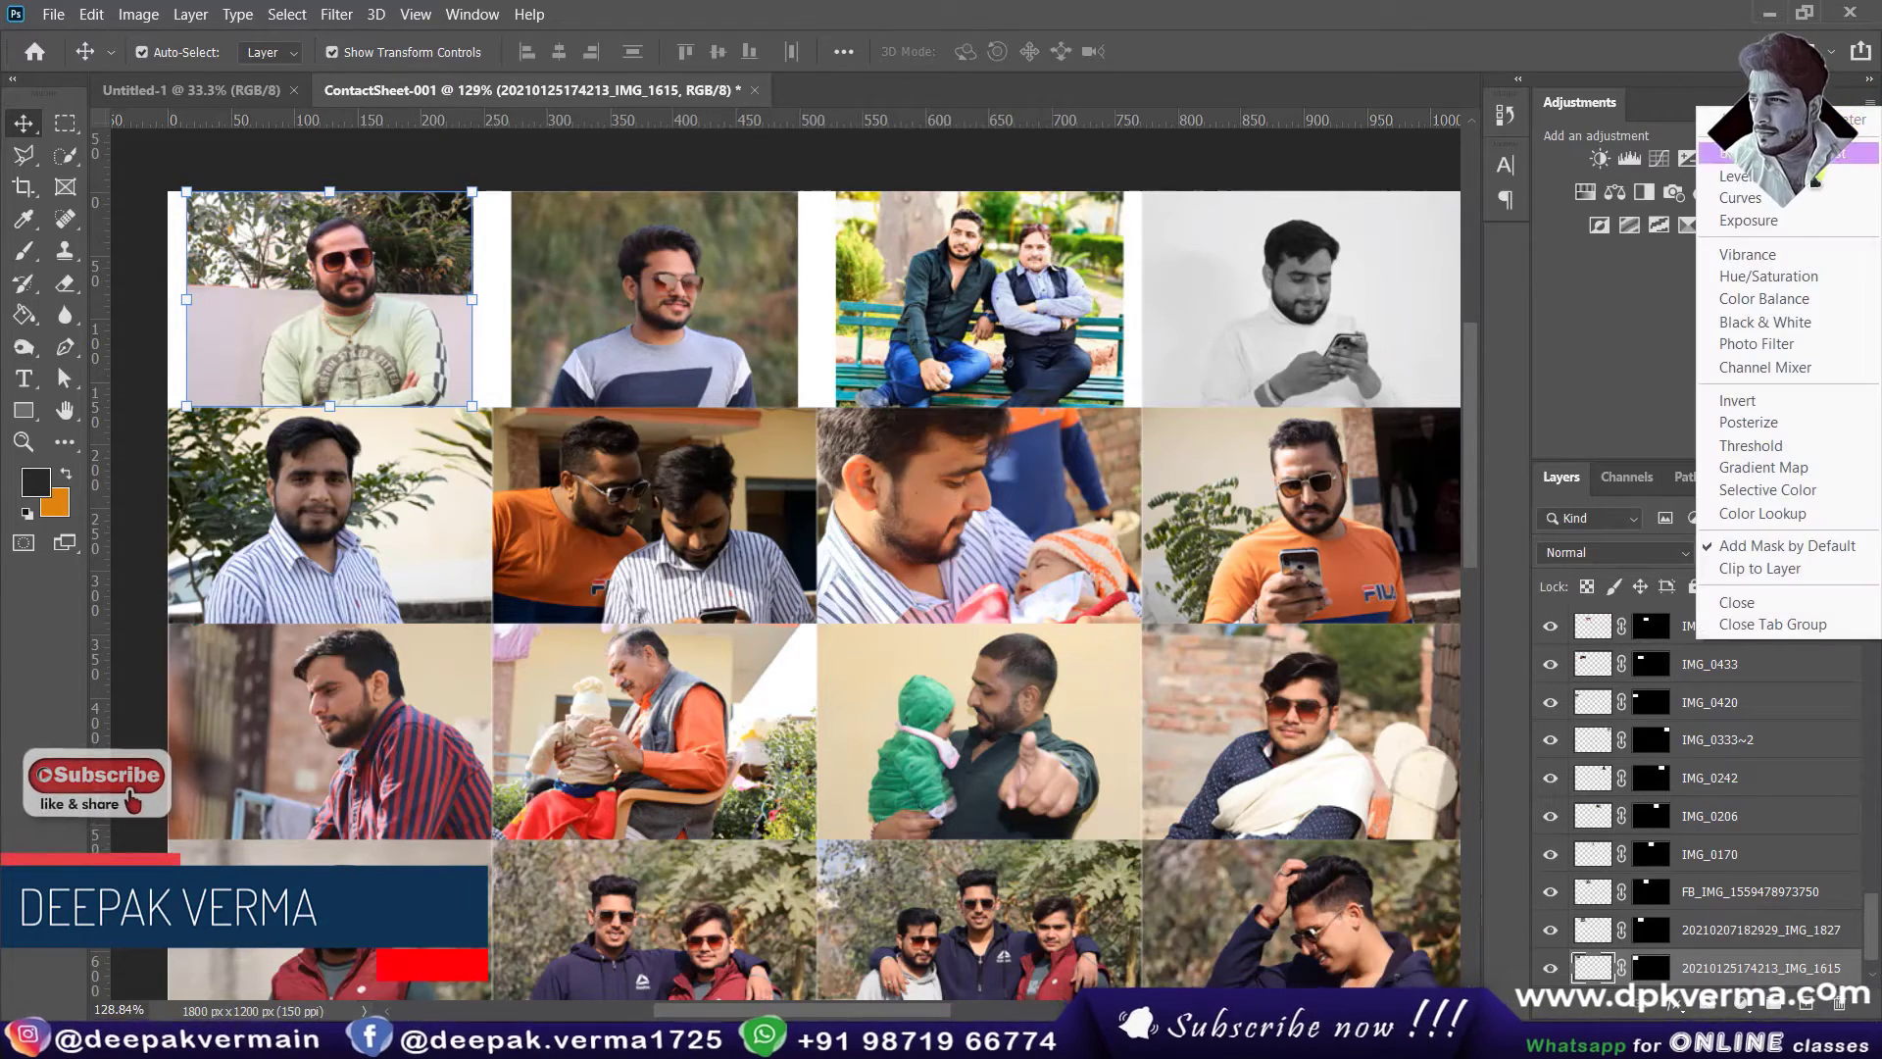
{"action": "left_click", "coordinate": [1735, 613]}
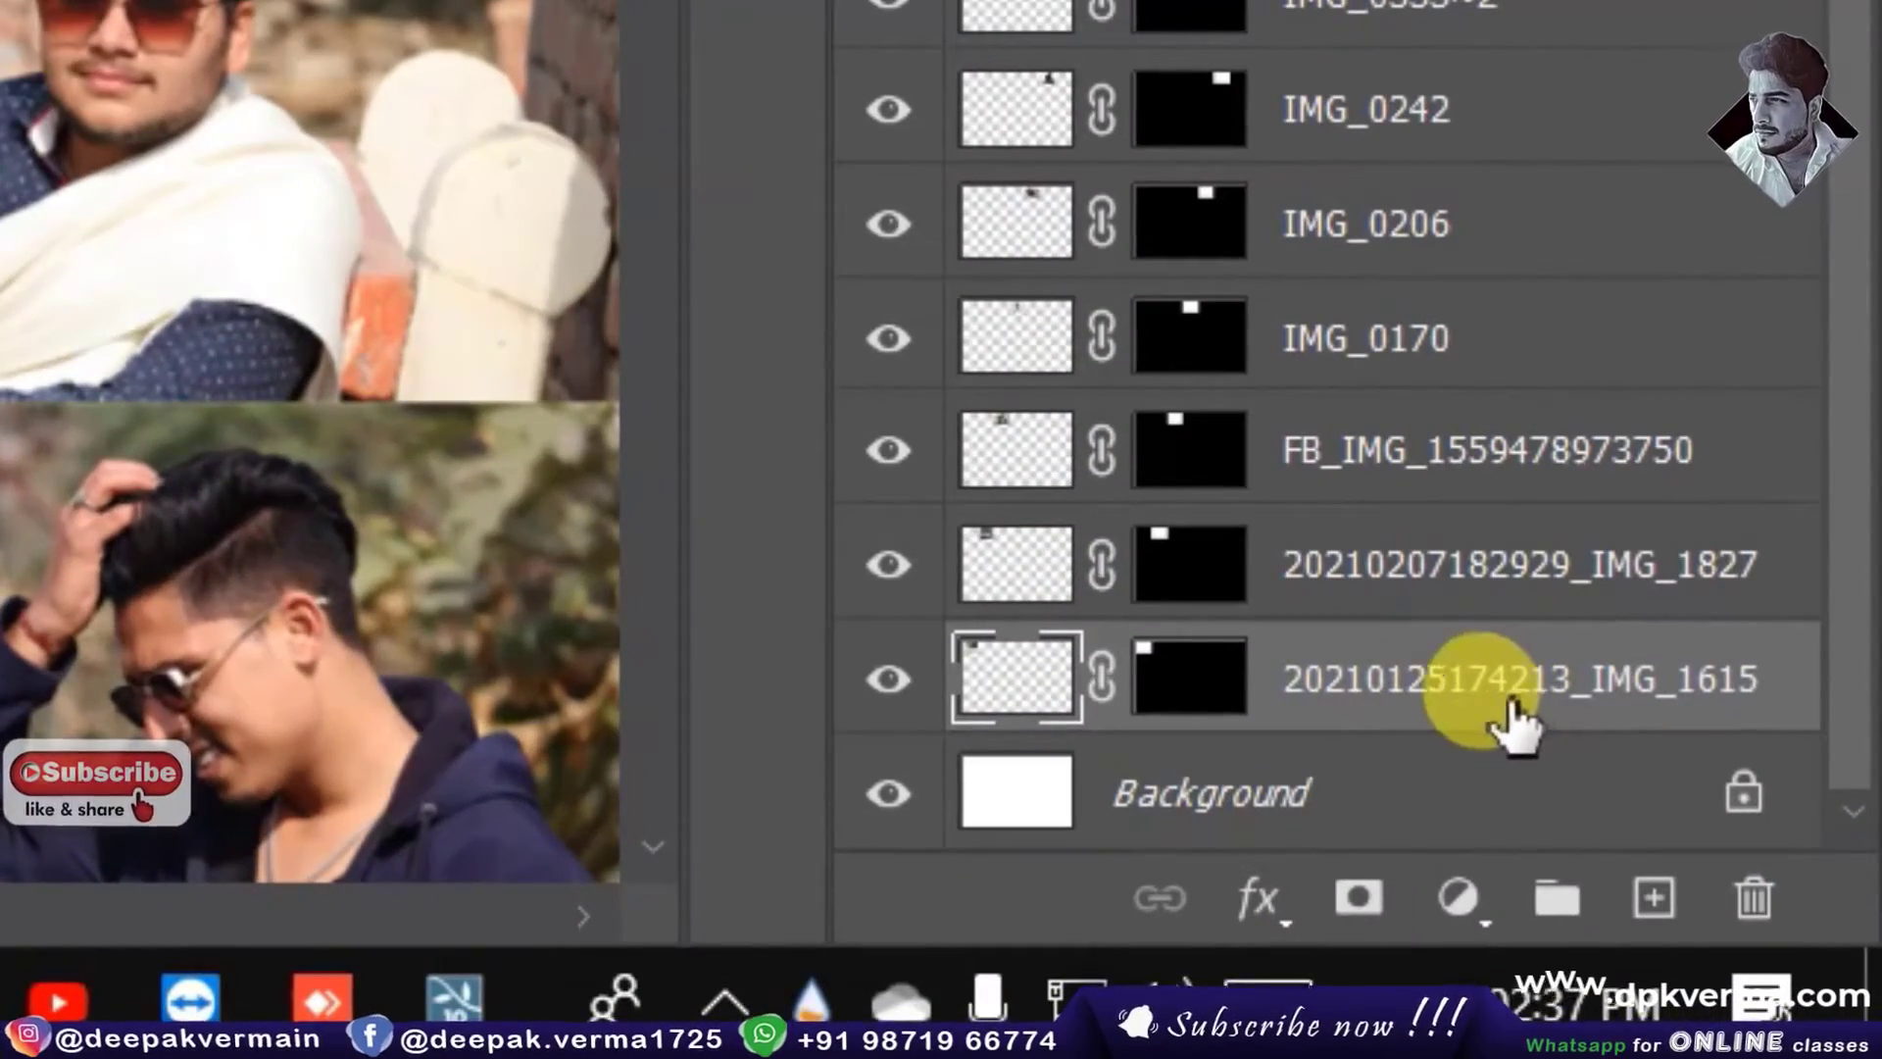
{"action": "left_click", "coordinate": [1110, 691]}
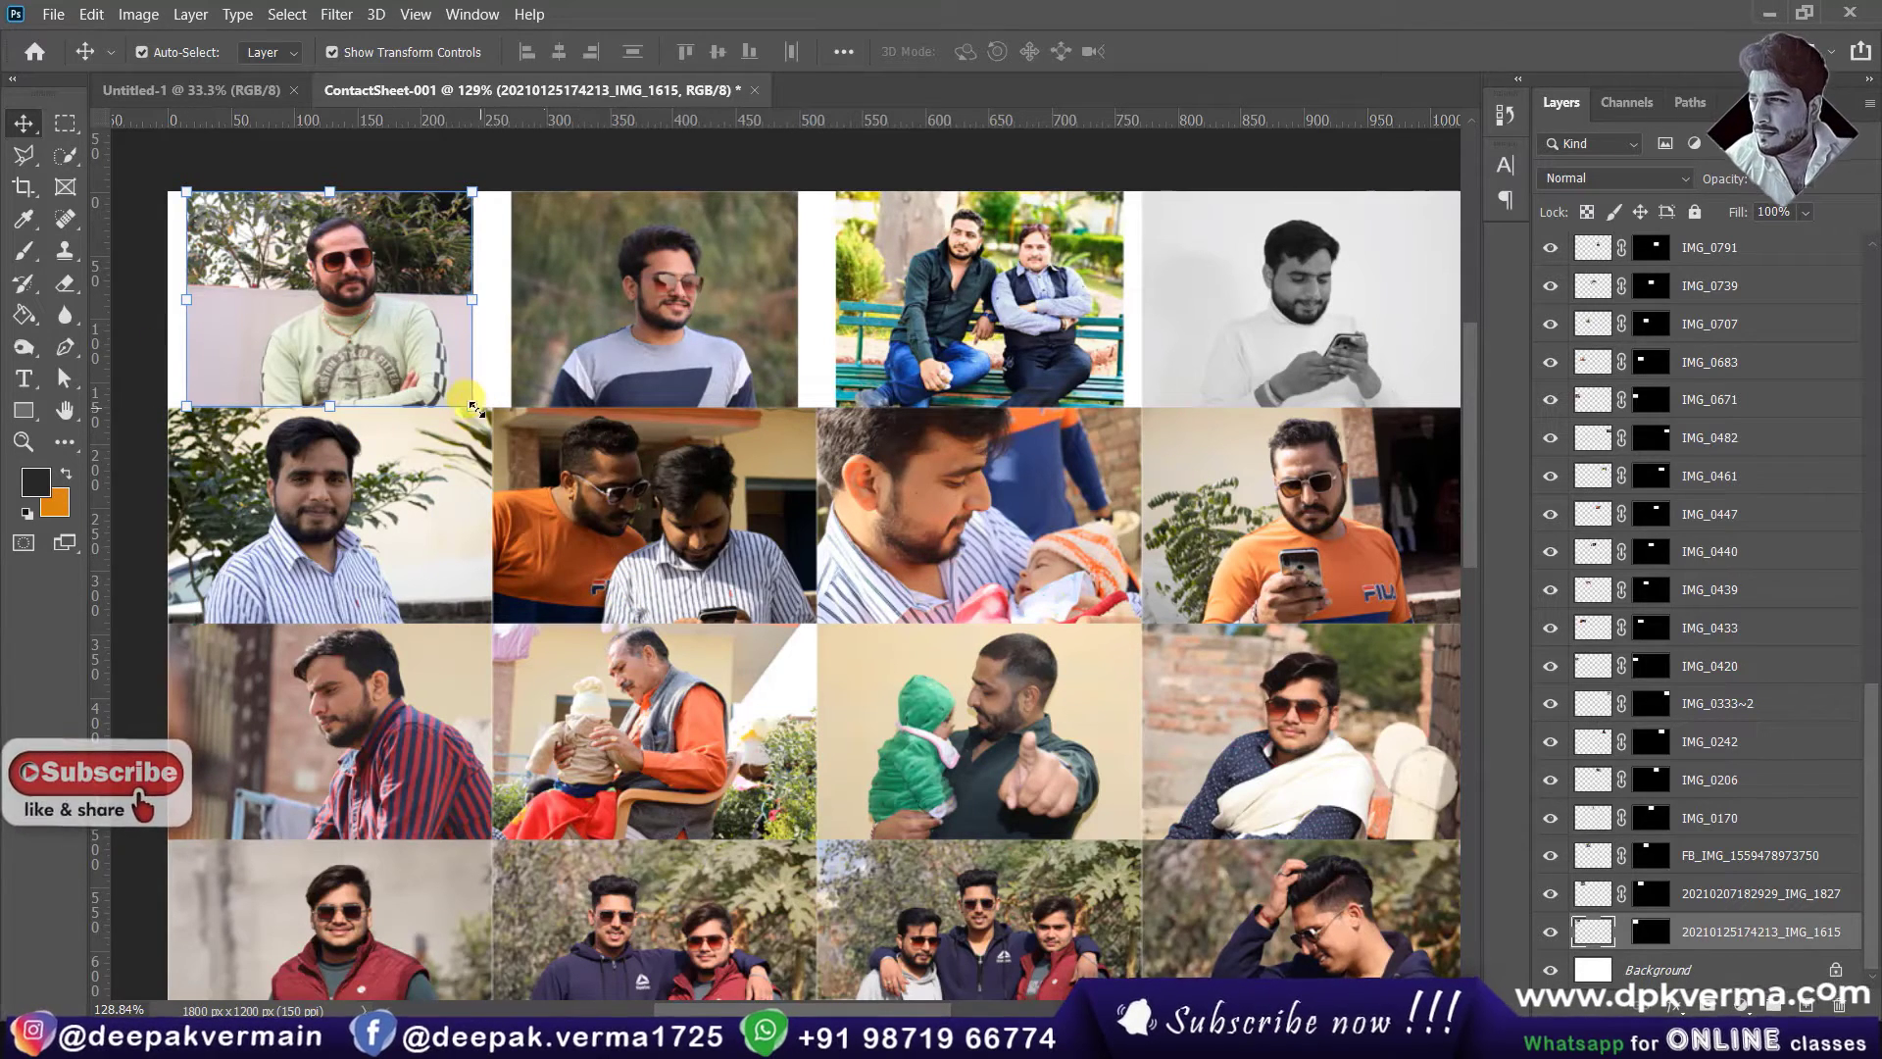
Step: Scale the first two top-row photos (about 136% and 132%) to fill their cells
{"action": "left_click_drag", "start_coordinate": [473, 405], "coordinate": [504, 422]}
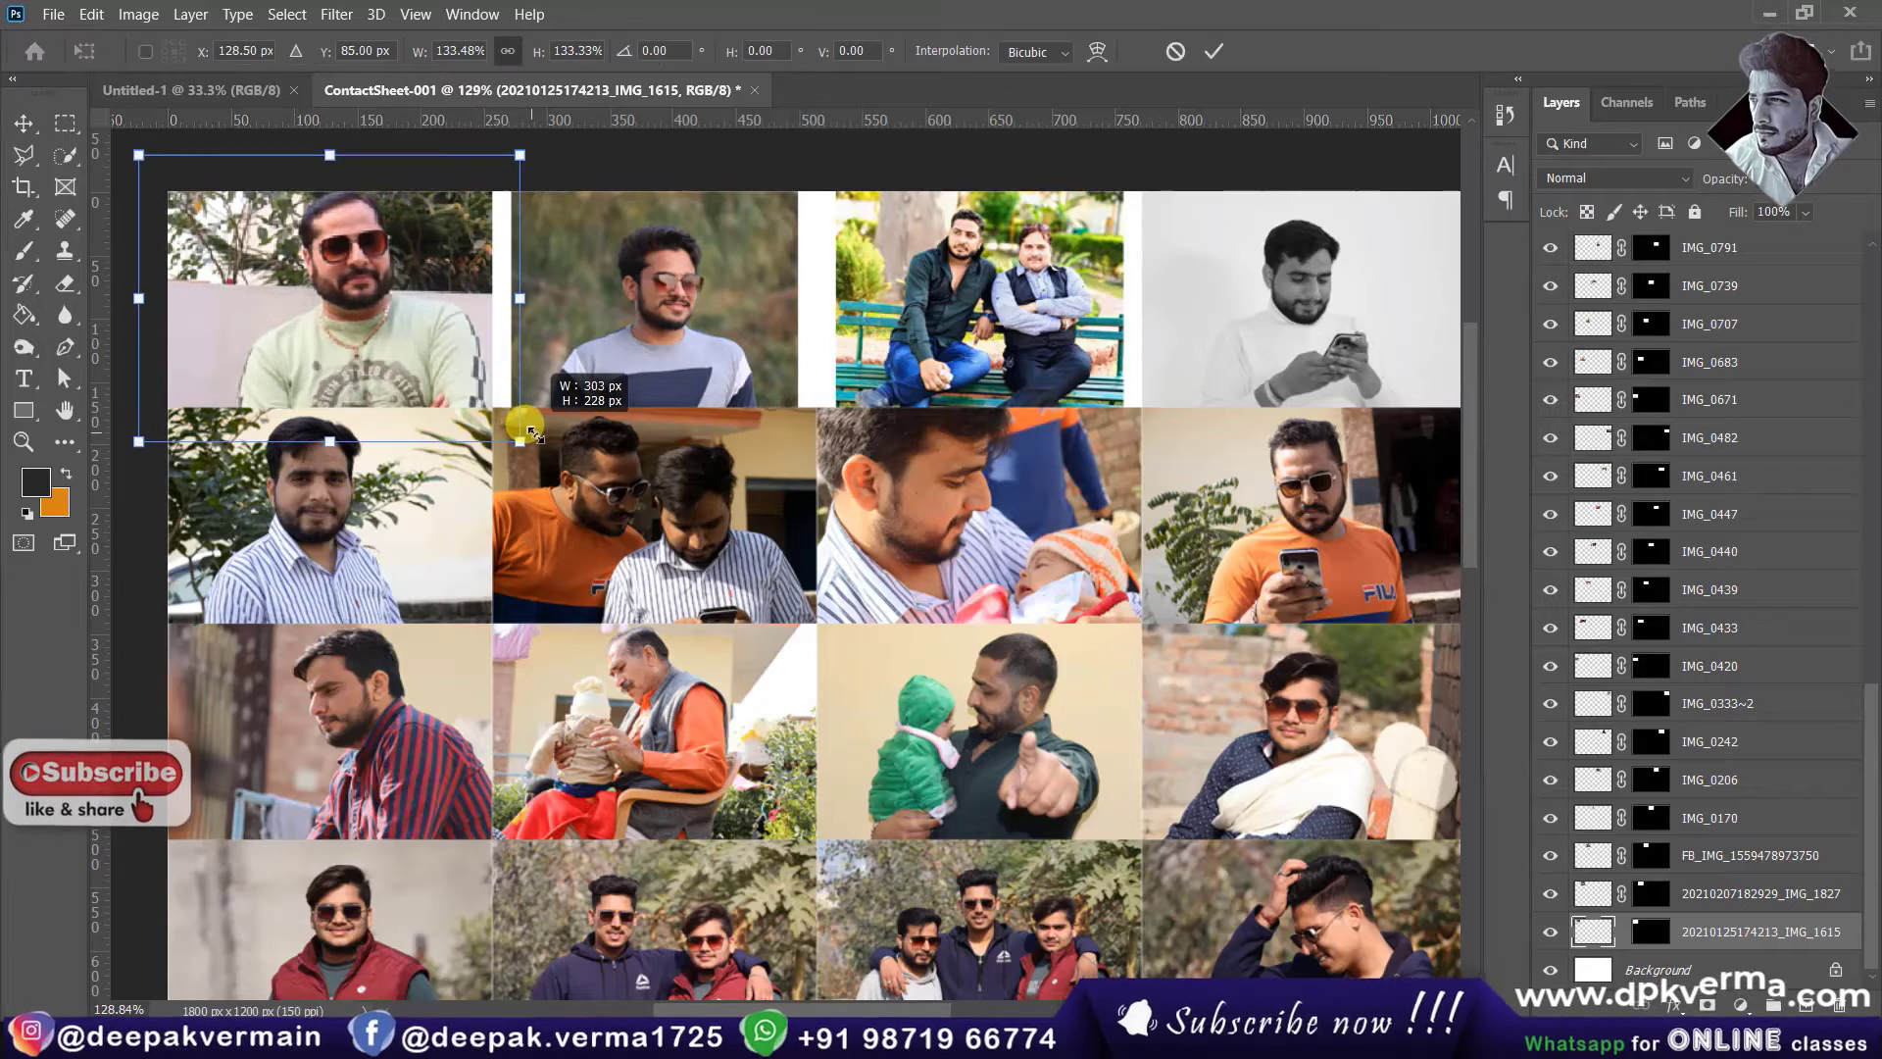
{"action": "left_click_drag", "start_coordinate": [403, 357], "coordinate": [385, 299]}
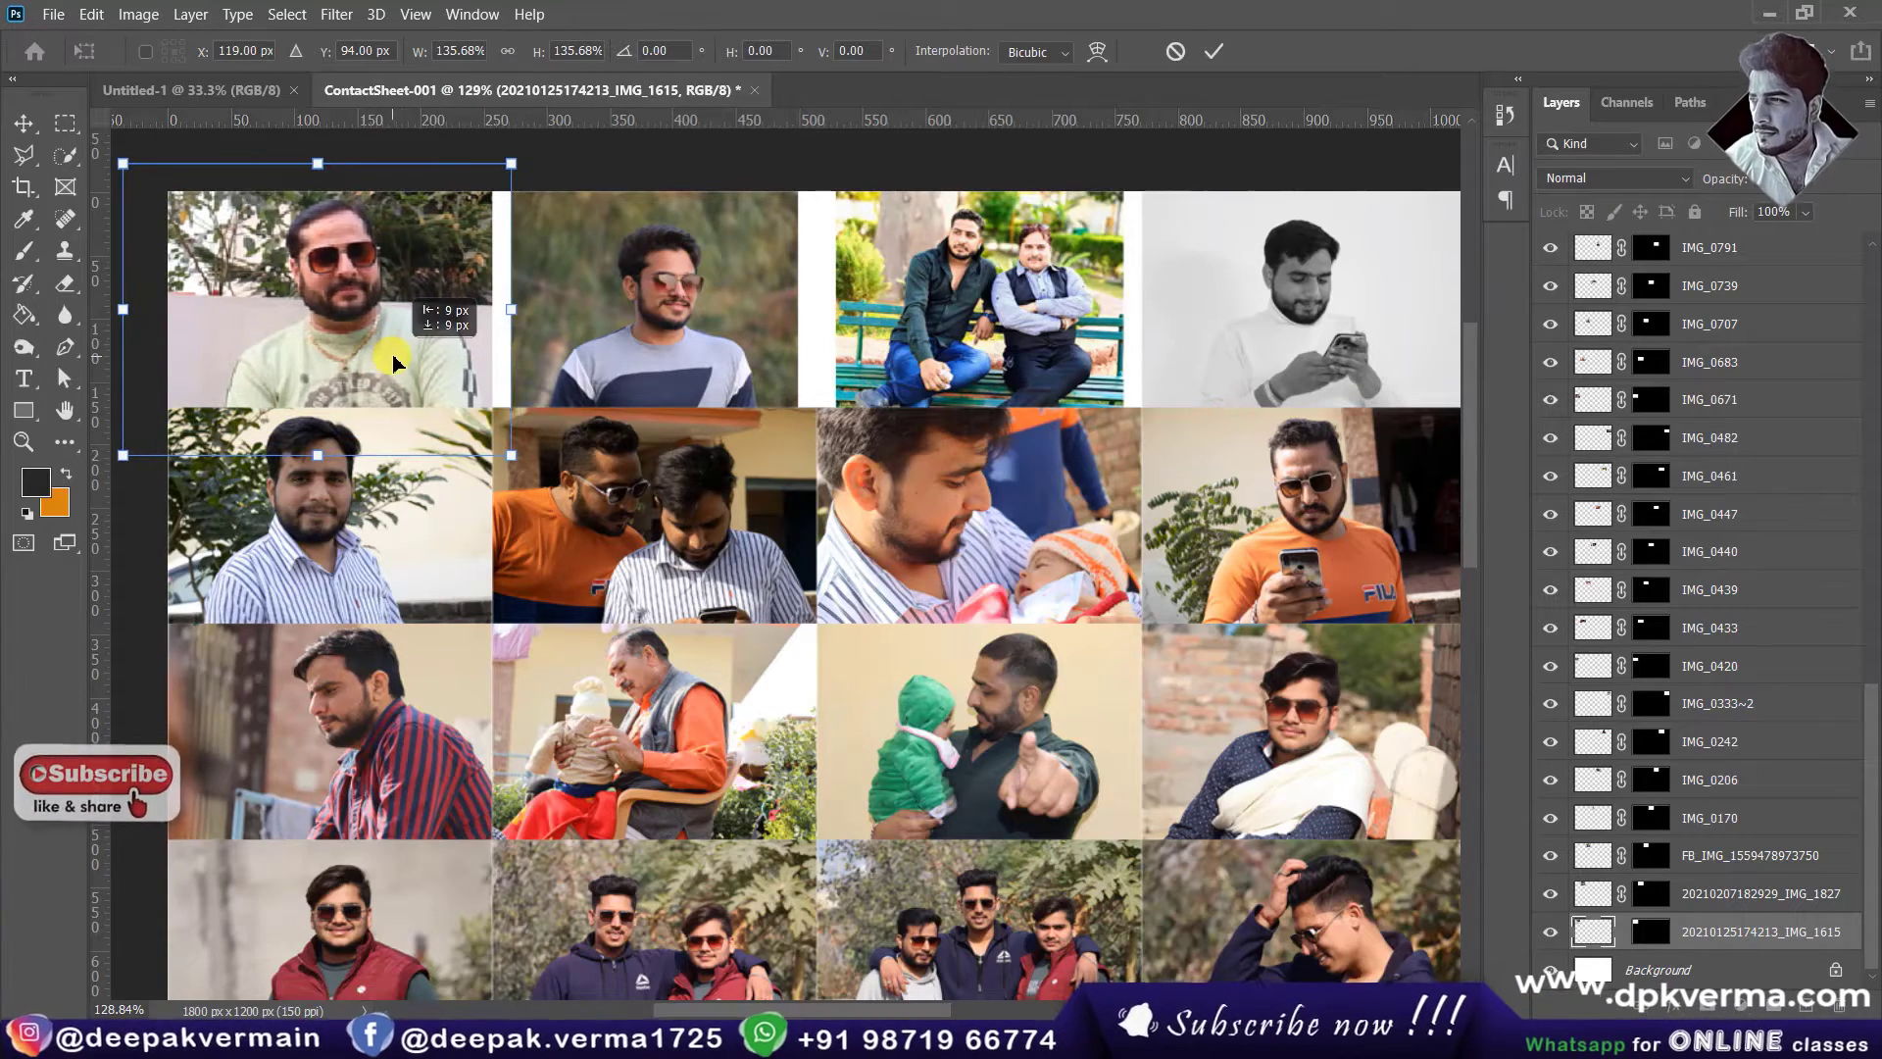
{"action": "left_click", "coordinate": [1213, 52]}
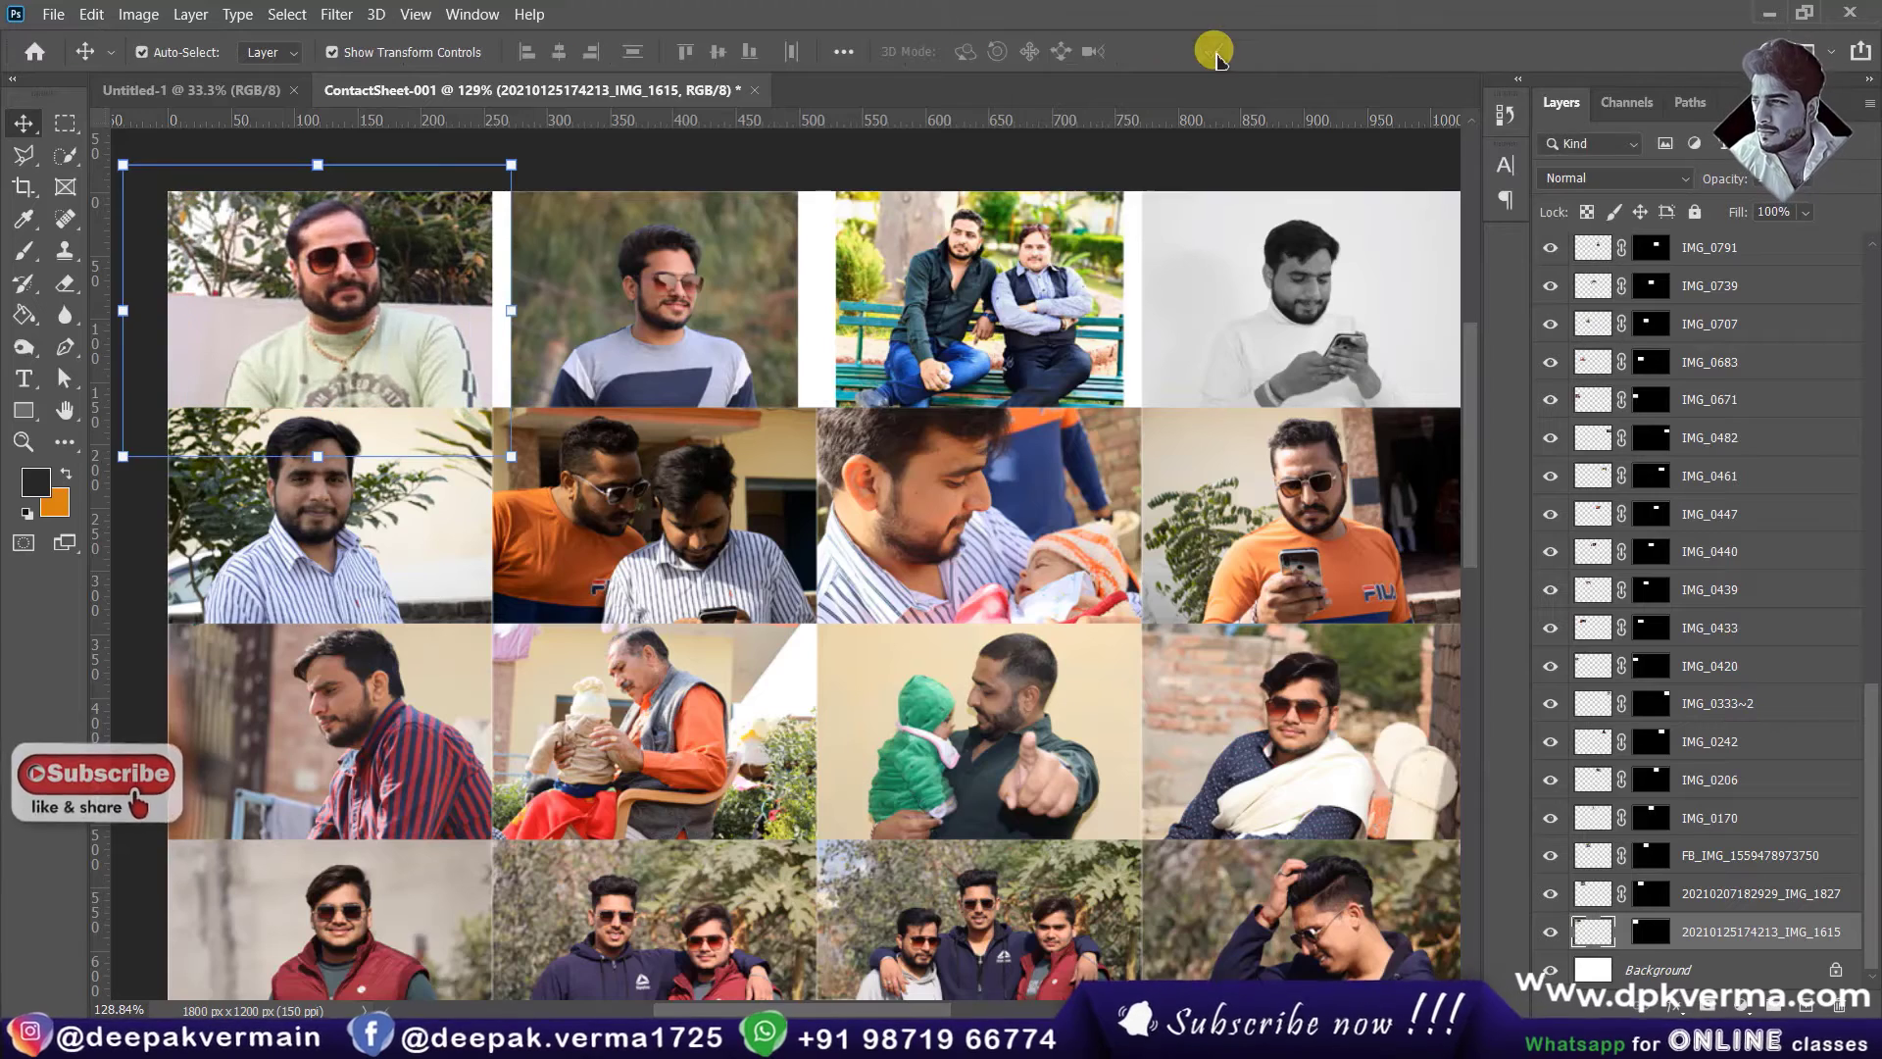
{"action": "left_click", "coordinate": [691, 294]}
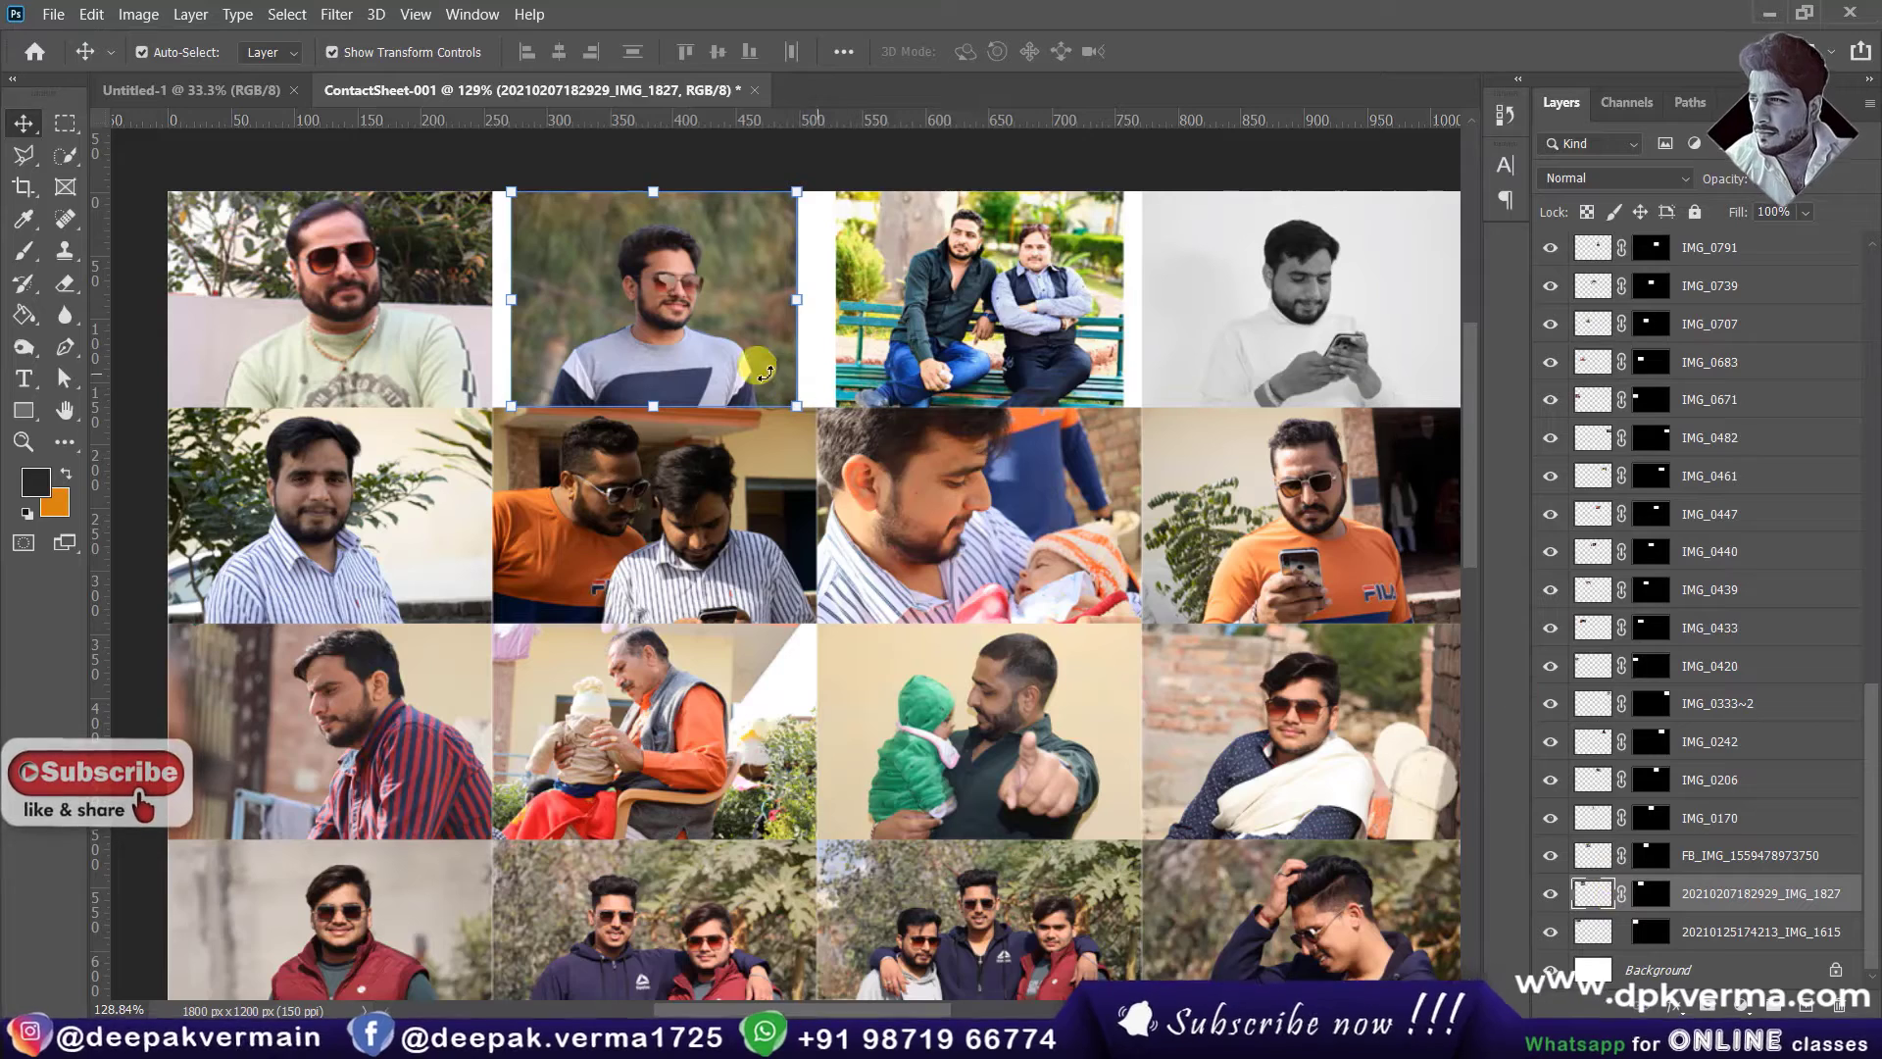
{"action": "left_click_drag", "start_coordinate": [800, 412], "coordinate": [849, 447]}
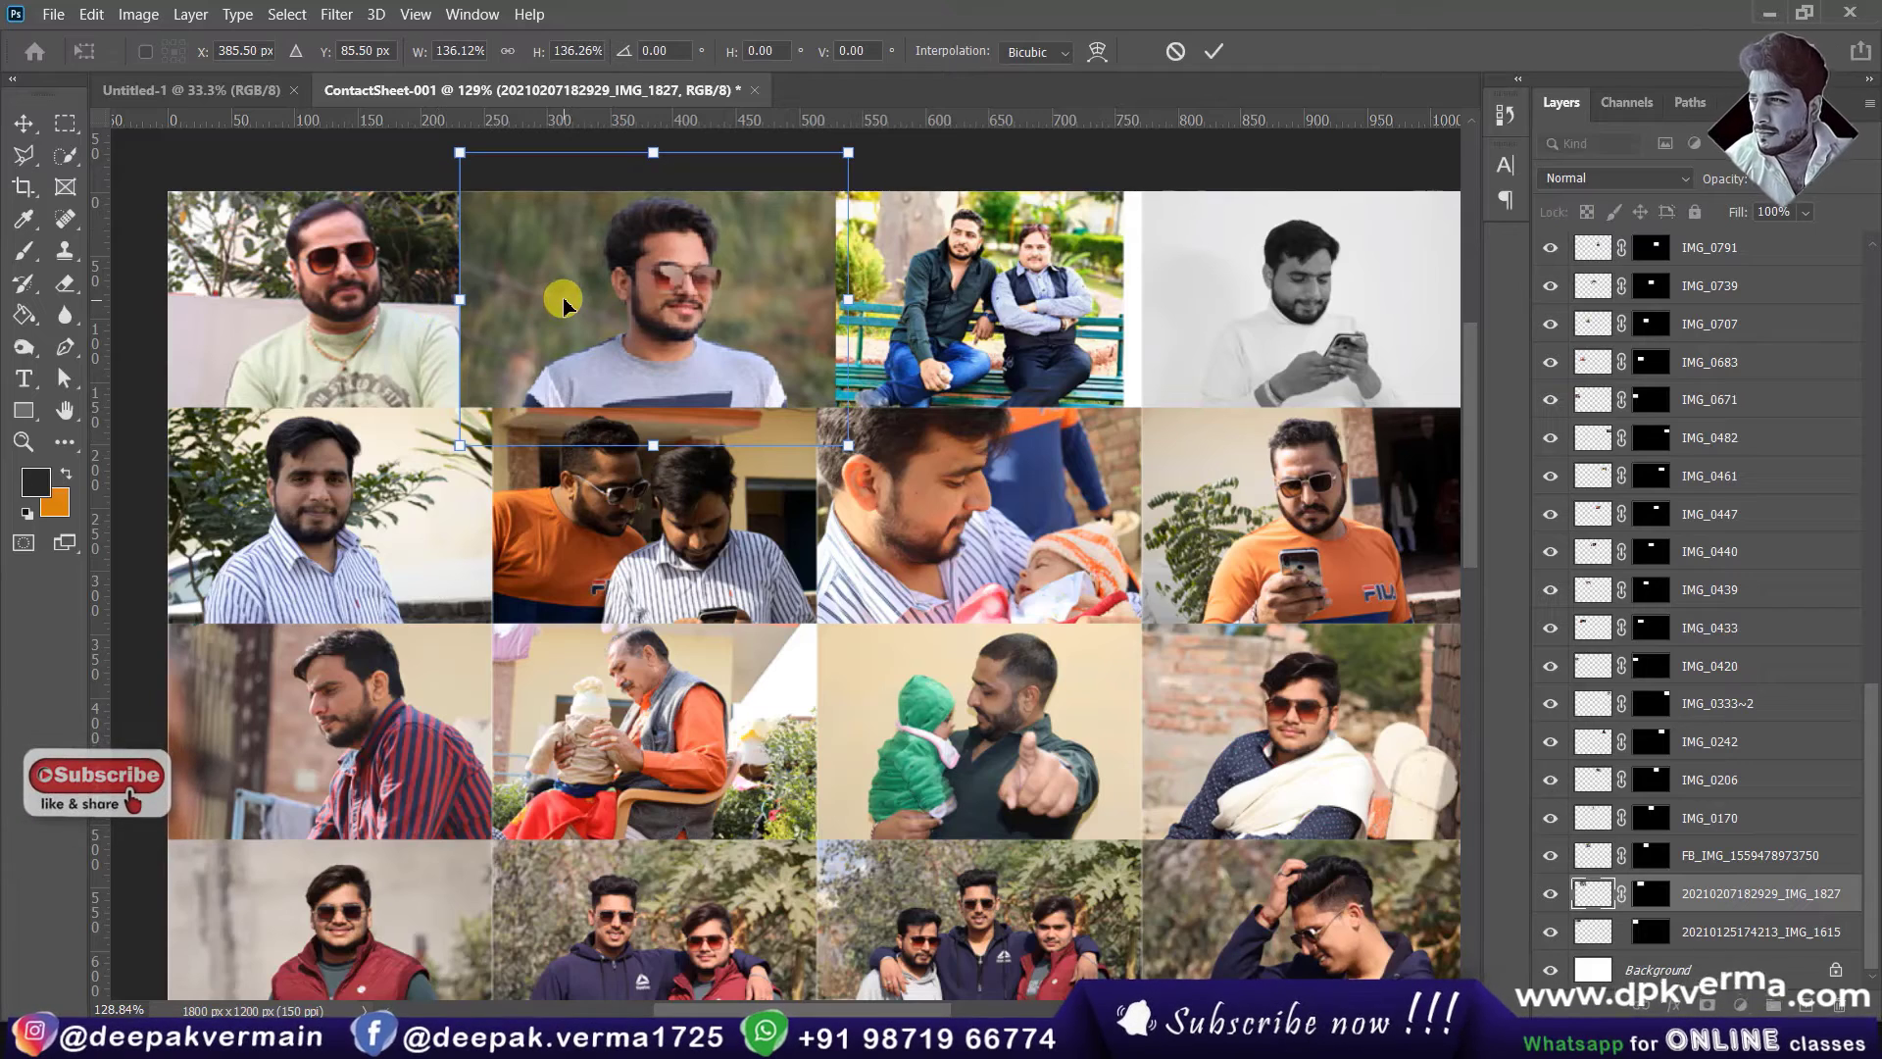
{"action": "left_click", "coordinate": [1175, 52]}
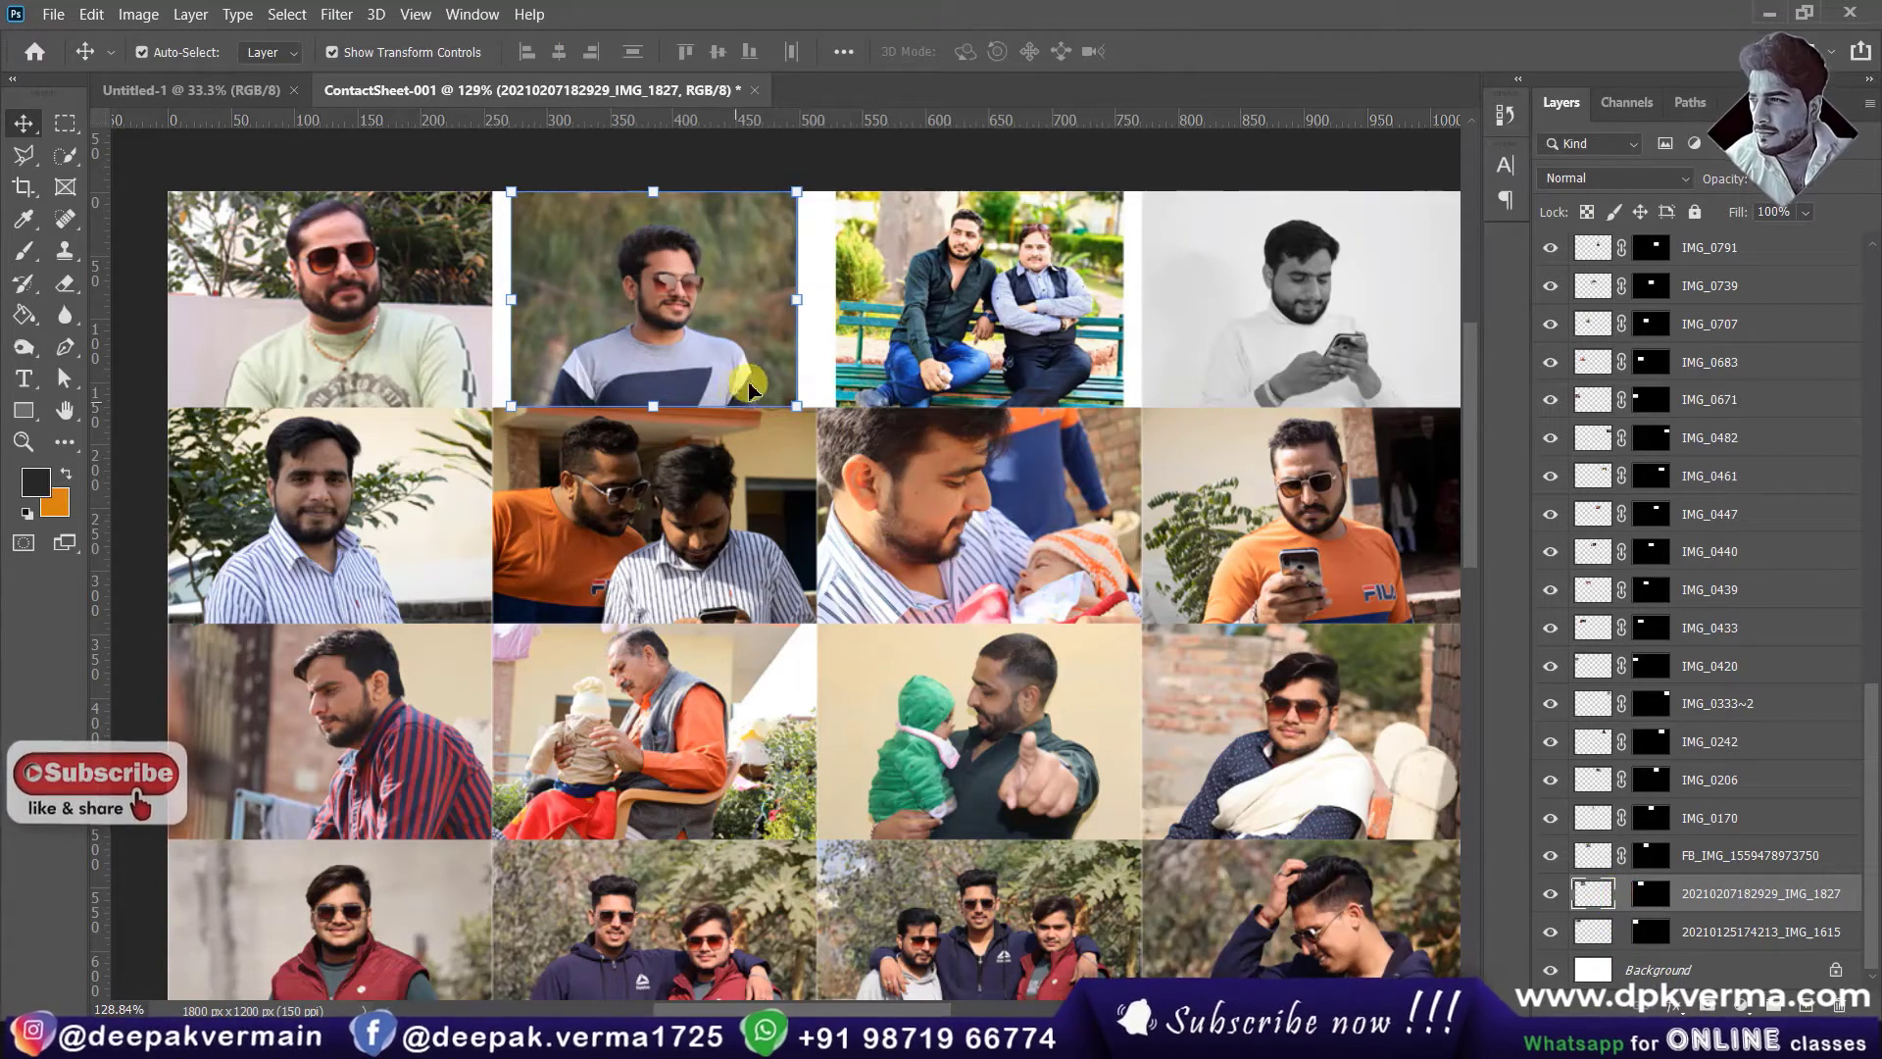
{"action": "left_click_drag", "start_coordinate": [794, 420], "coordinate": [838, 434]}
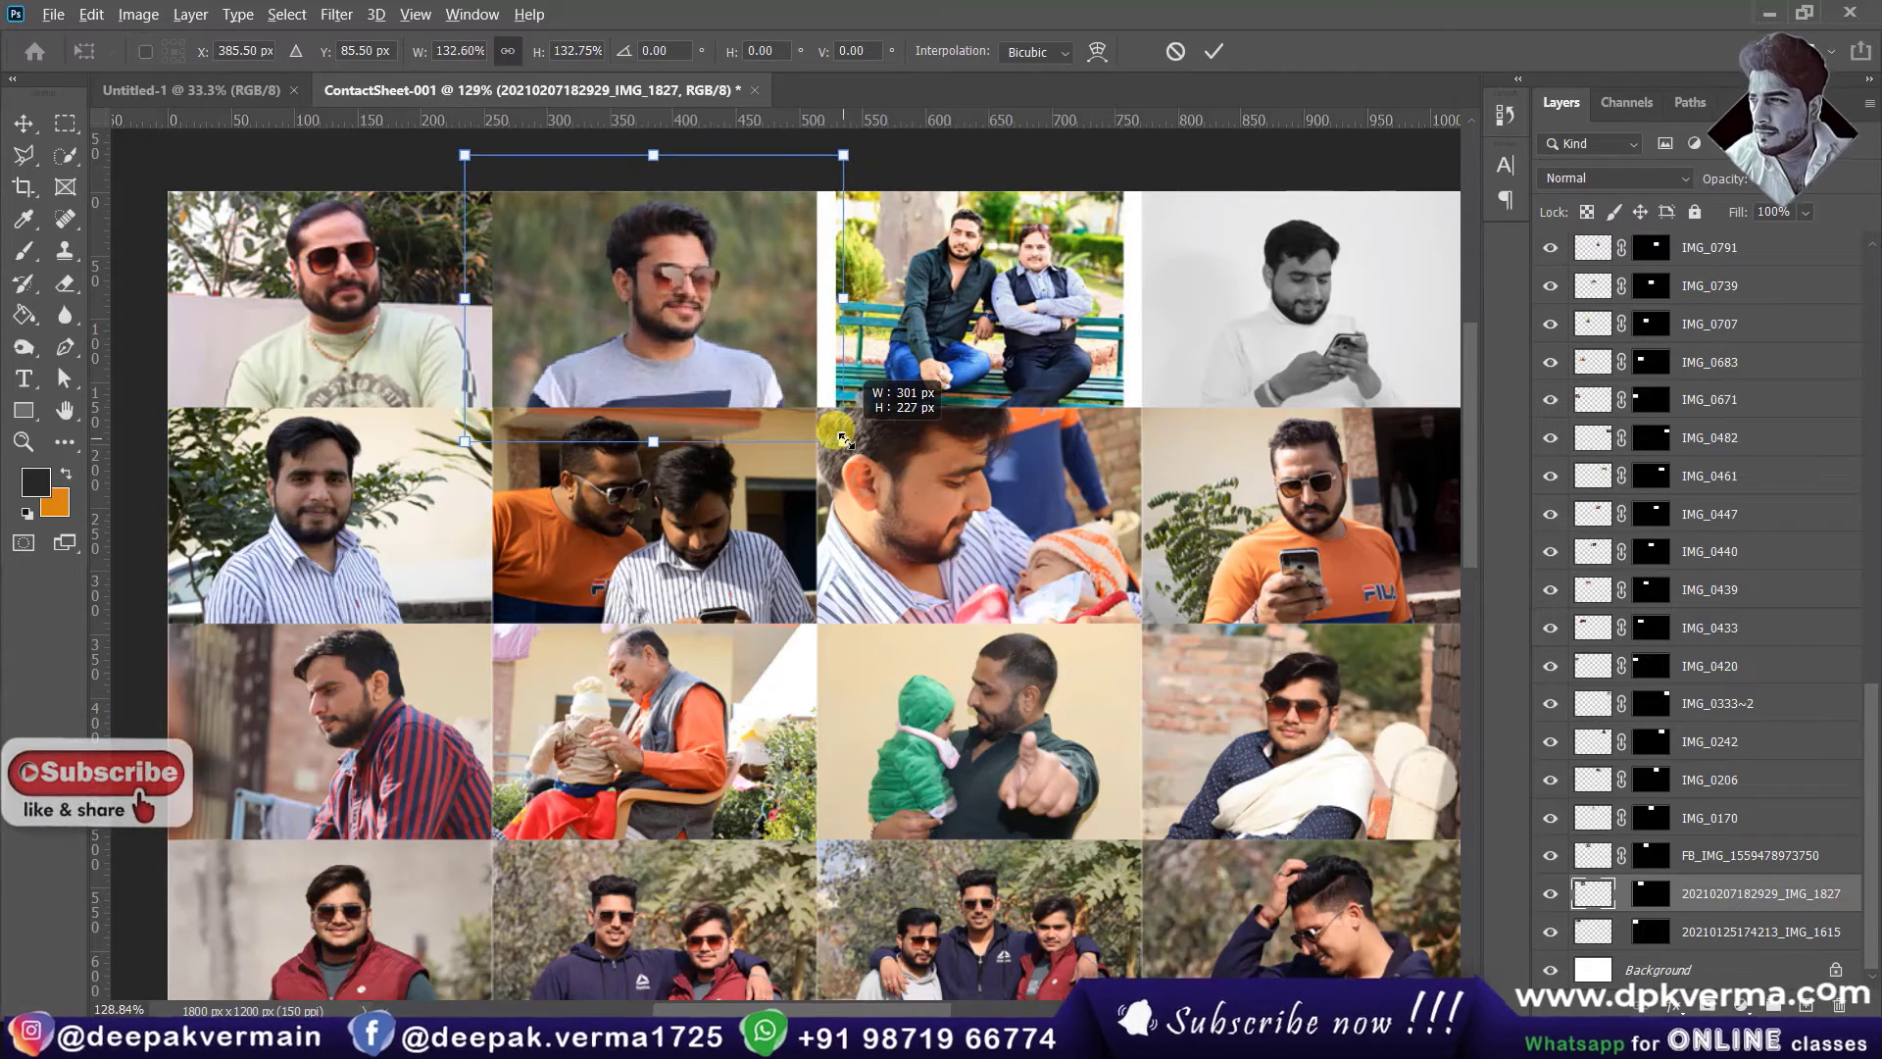
{"action": "left_click_drag", "start_coordinate": [725, 353], "coordinate": [728, 353]}
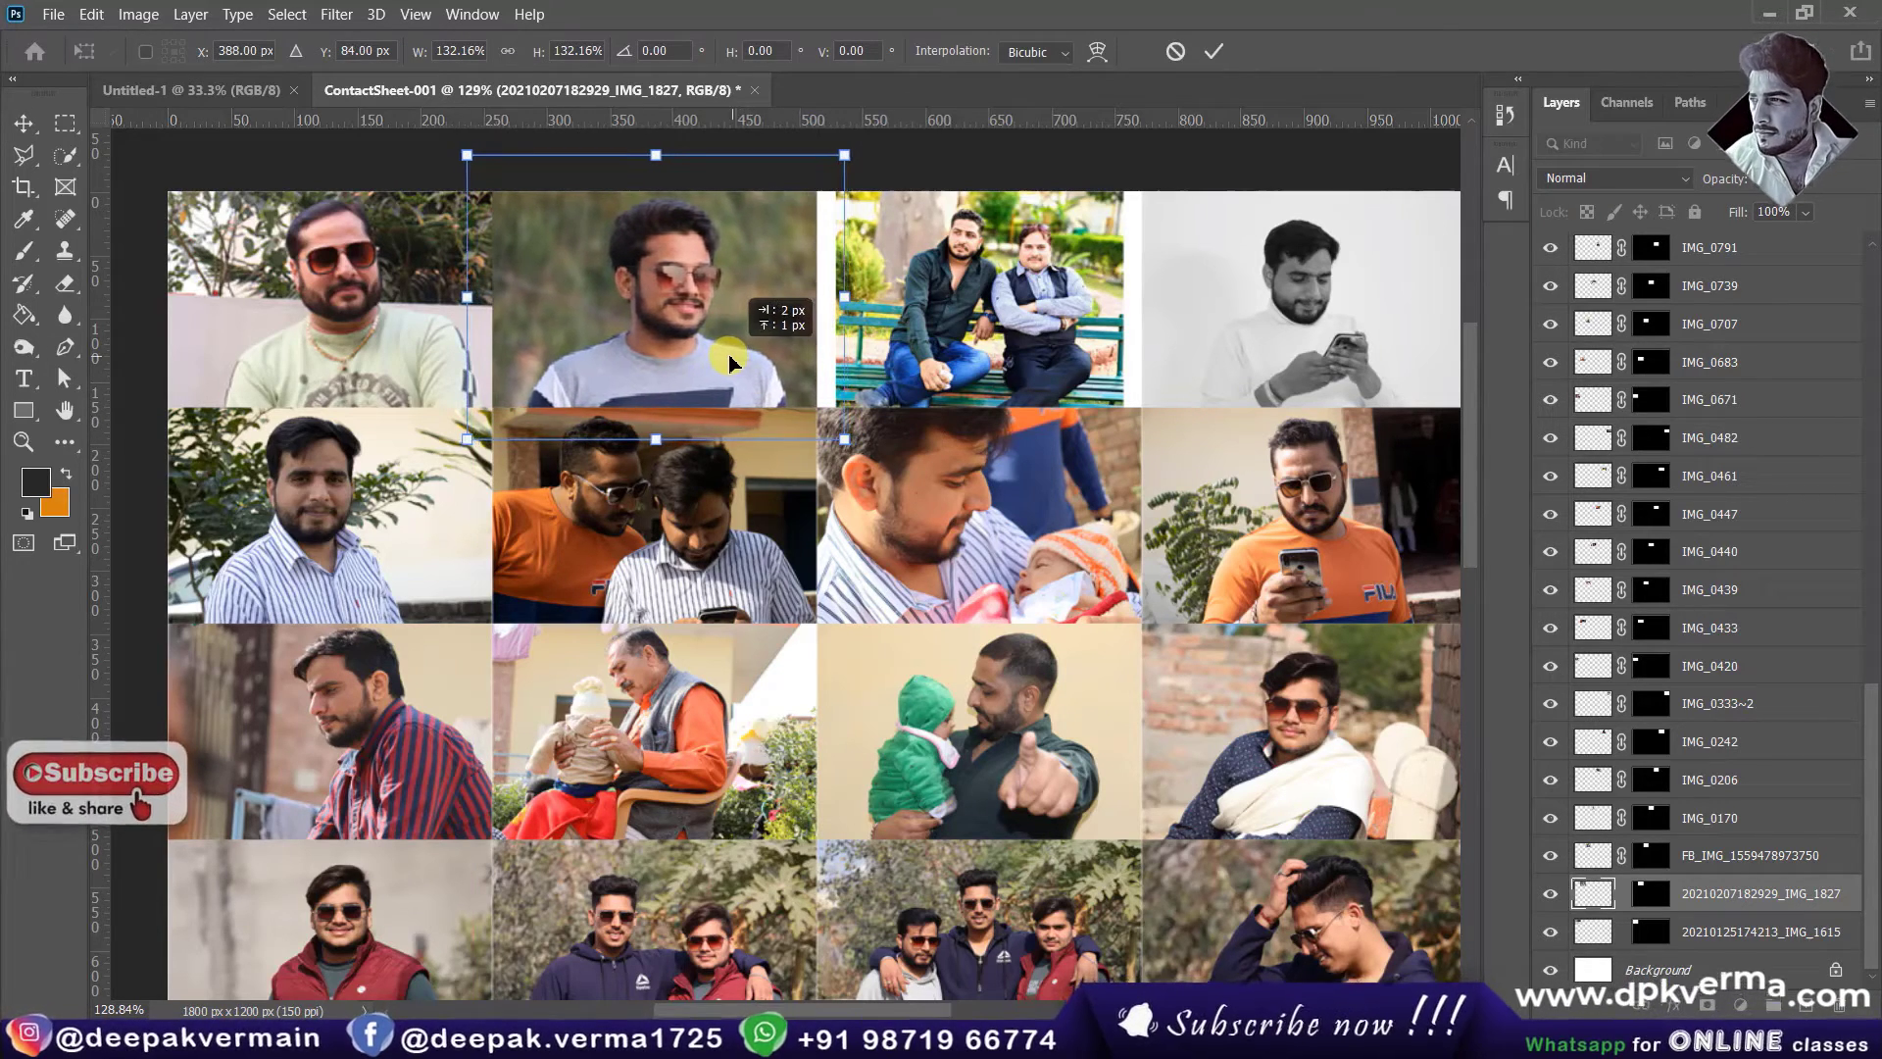
{"action": "left_click", "coordinate": [1214, 50]}
Step: Enlarge the bench photo around its centre and shift it down to fill its cell
{"action": "left_click", "coordinate": [976, 287]}
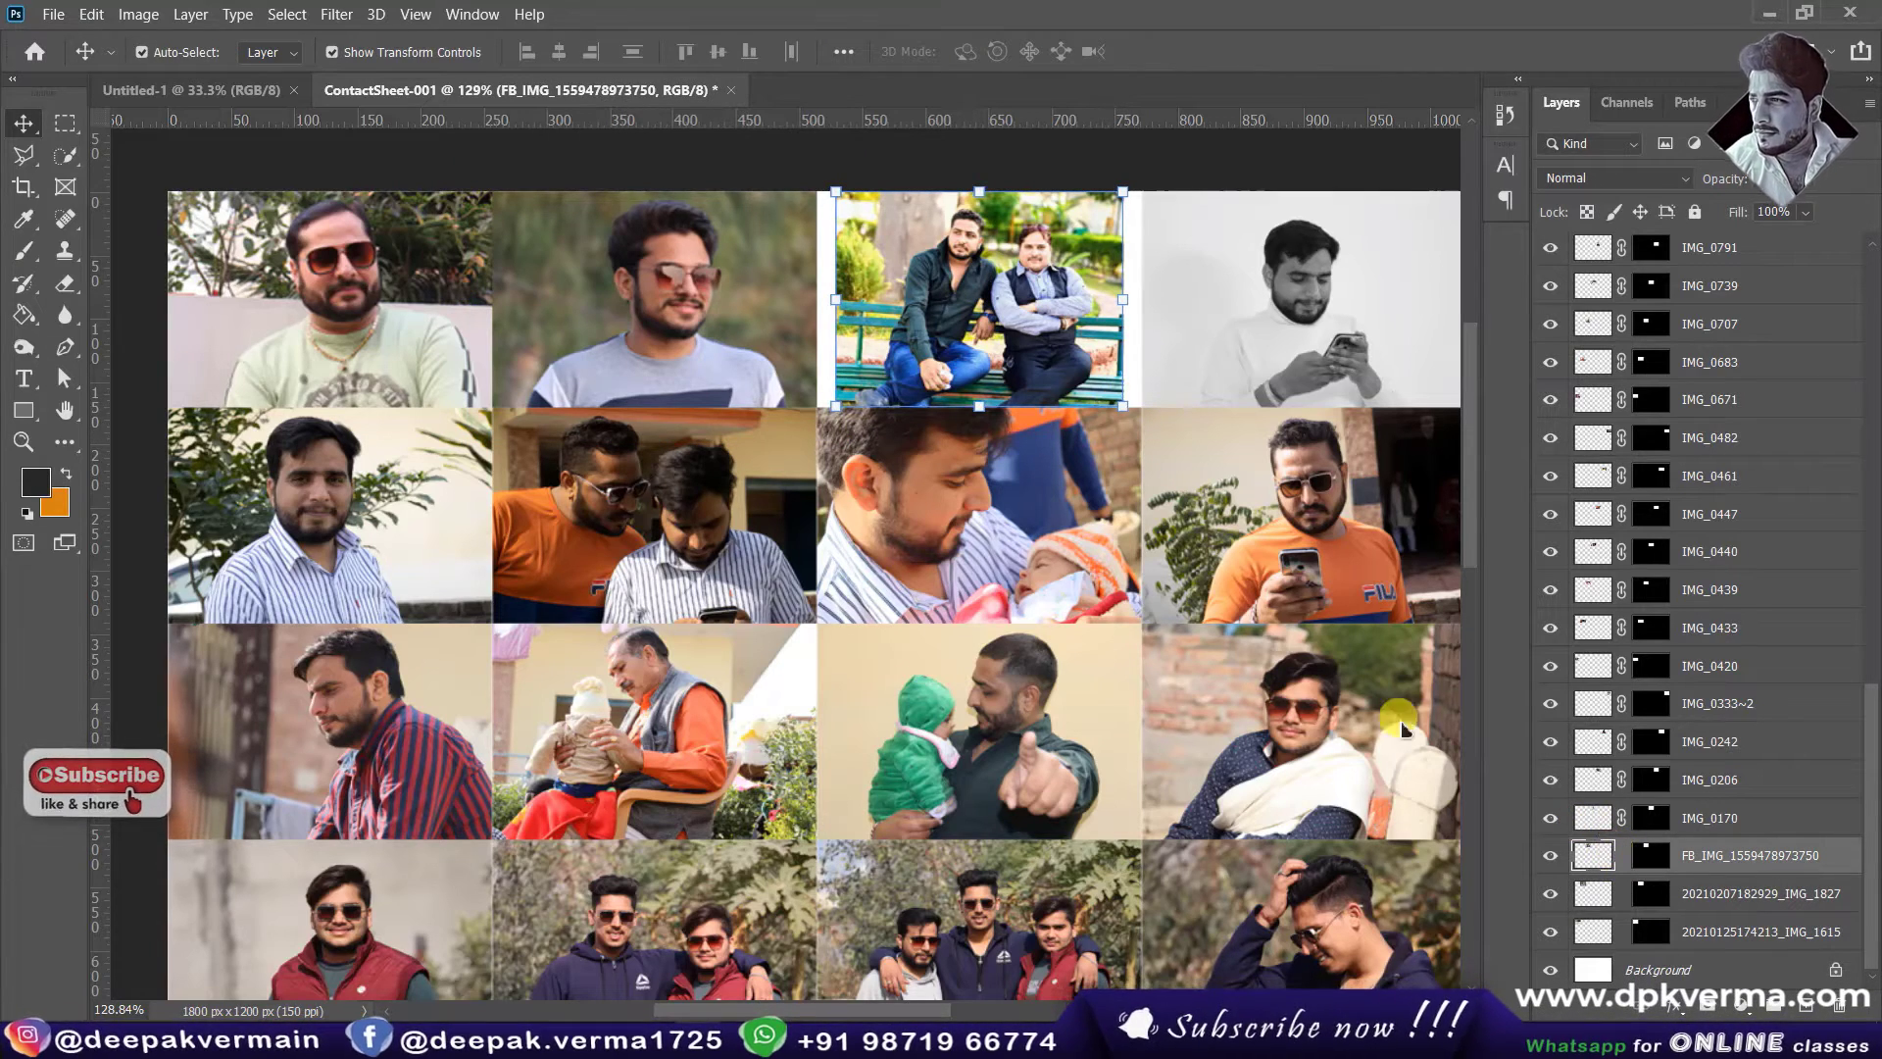
{"action": "left_click_drag", "start_coordinate": [1132, 413], "coordinate": [1157, 447]}
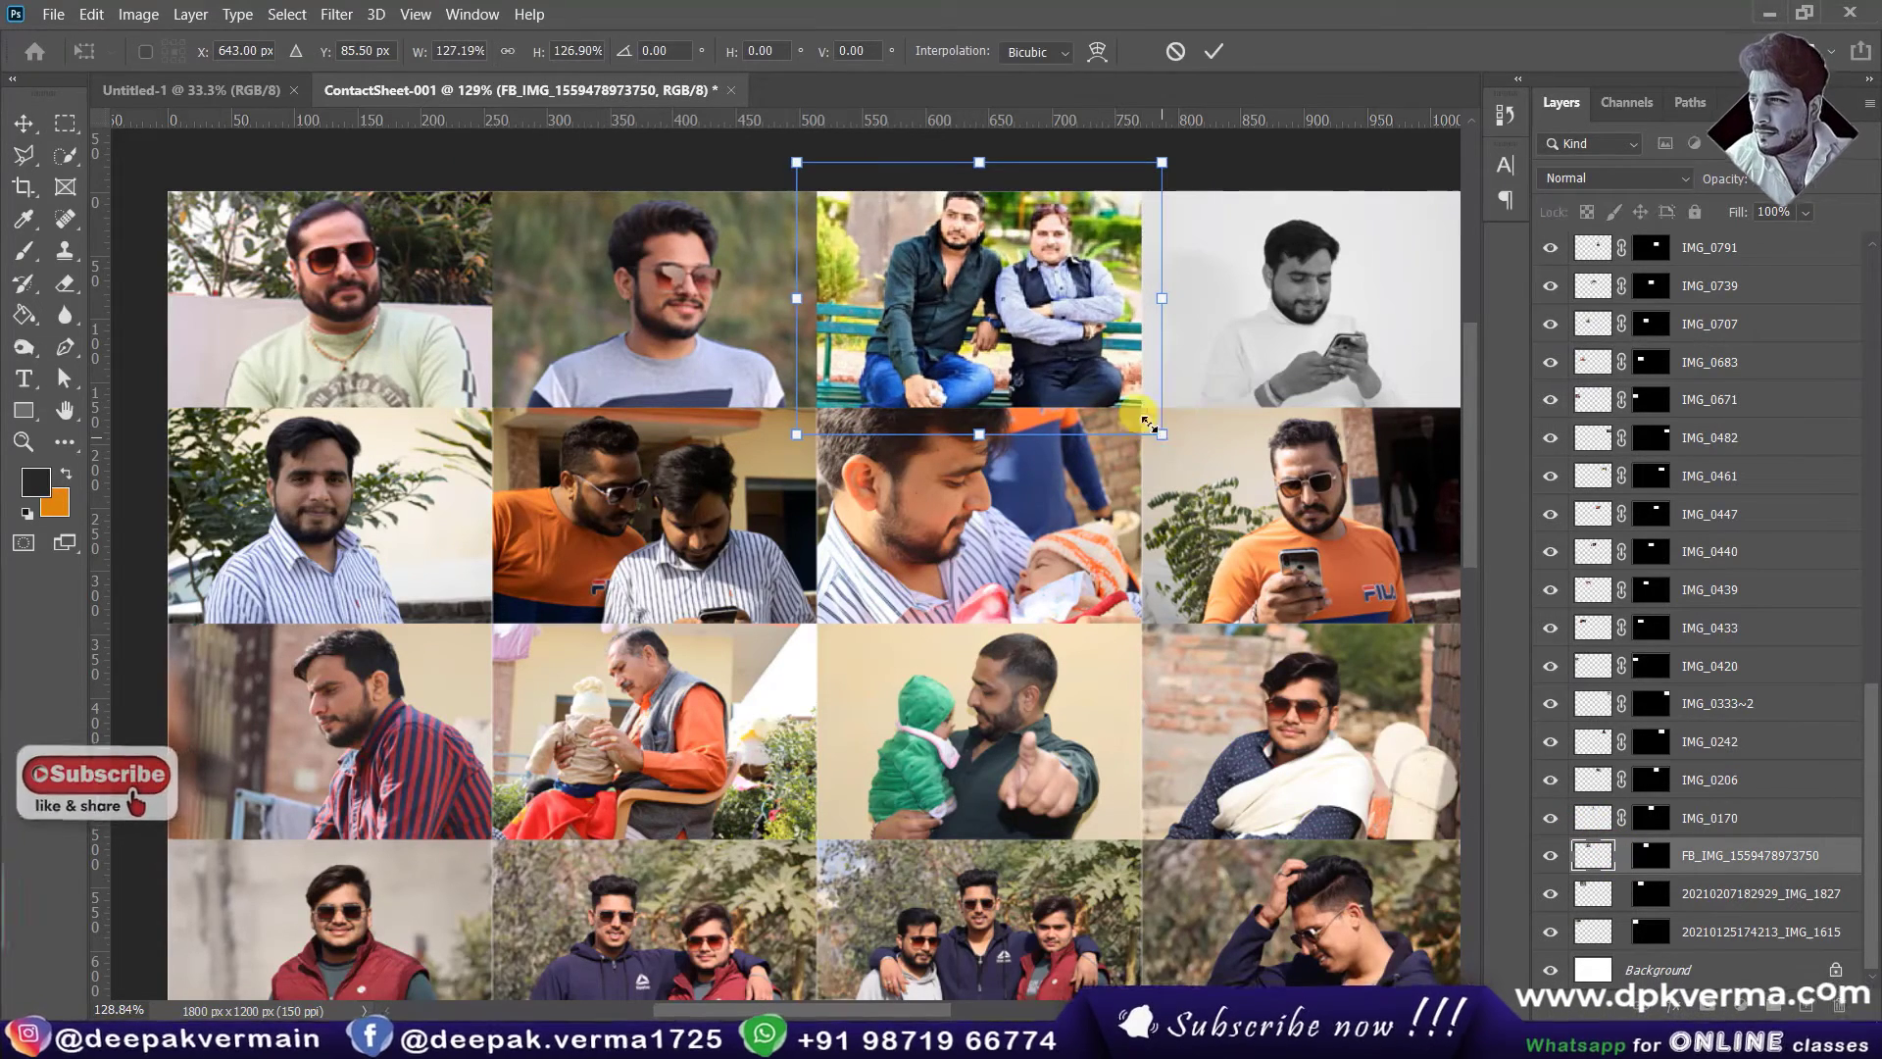
{"action": "left_click_drag", "start_coordinate": [1073, 339], "coordinate": [1076, 353]}
{"action": "left_click", "coordinate": [1214, 51]}
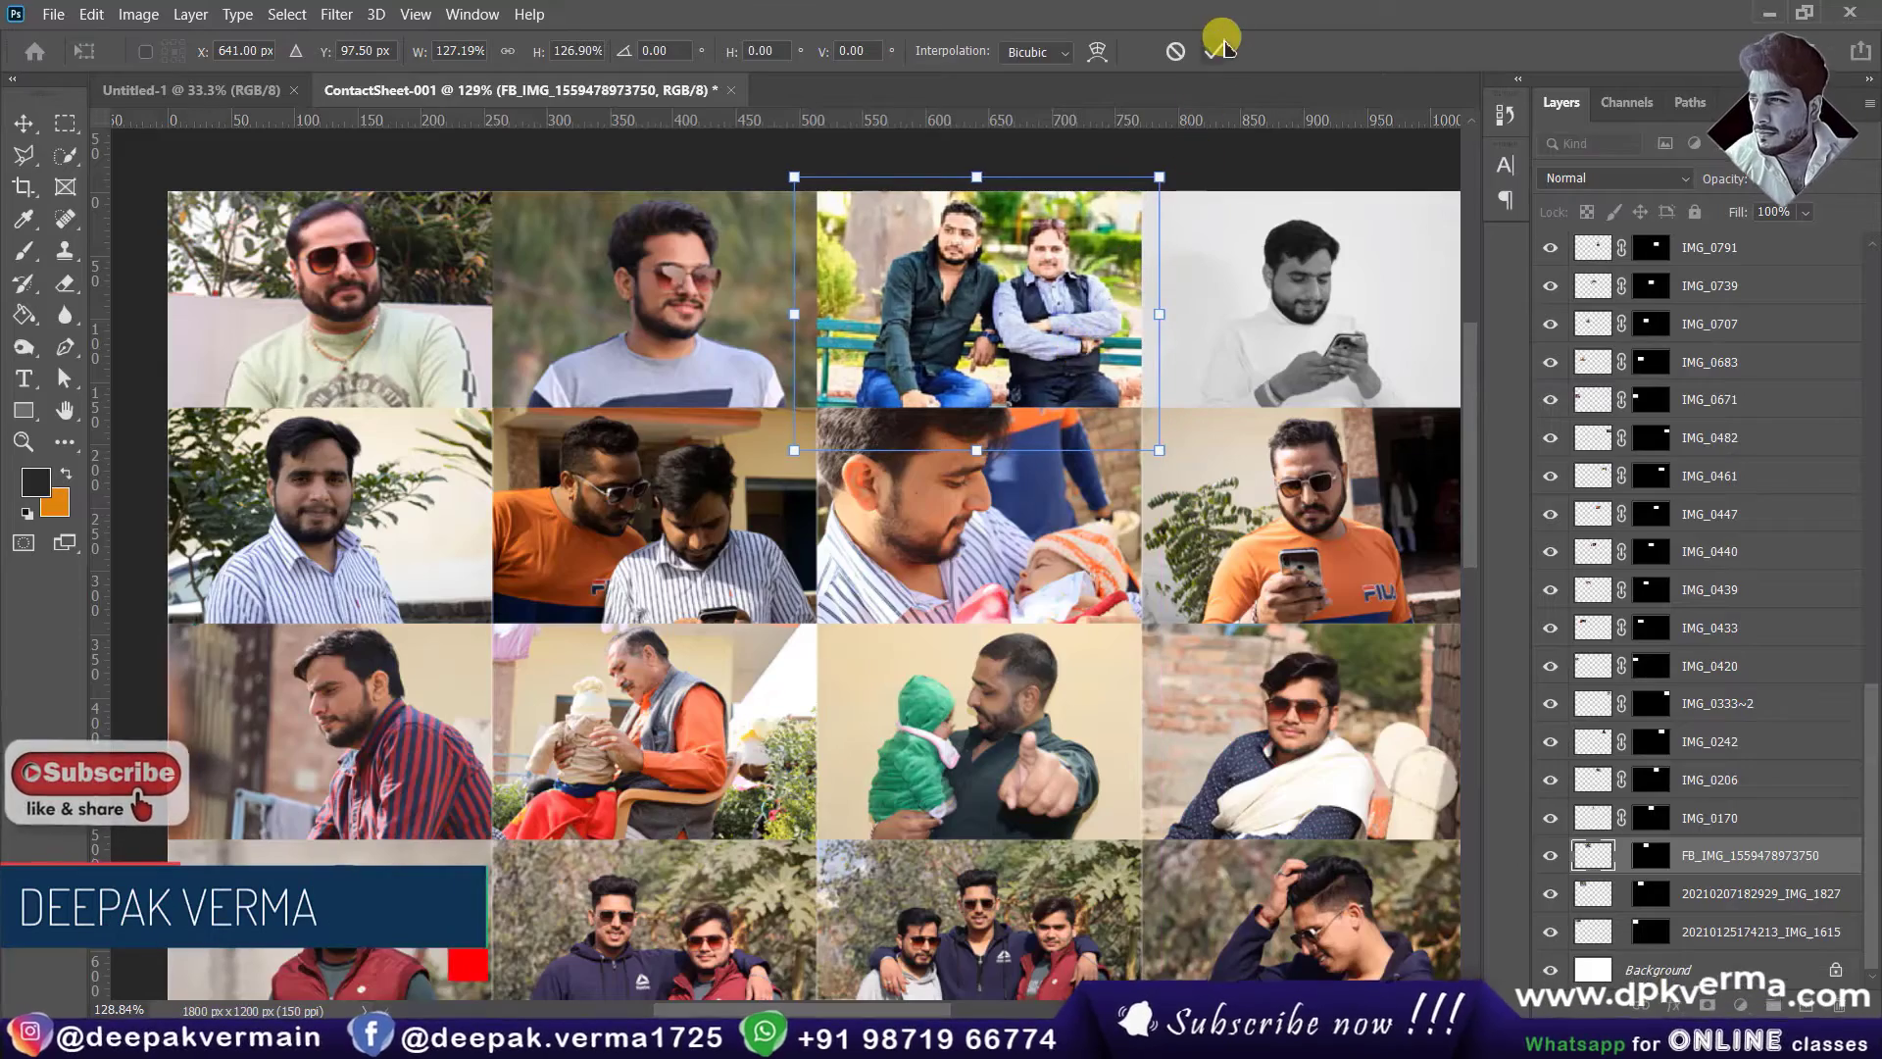
Step: Enlarge the lower-row photos, including the wall-sitting and cake photos, to fill their cells
{"action": "scroll", "coordinate": [1059, 537], "scroll_direction": "down", "scroll_amount": 3}
{"action": "scroll", "coordinate": [1059, 537], "scroll_direction": "down", "scroll_amount": 1}
{"action": "scroll", "coordinate": [1058, 537], "scroll_direction": "down", "scroll_amount": 3}
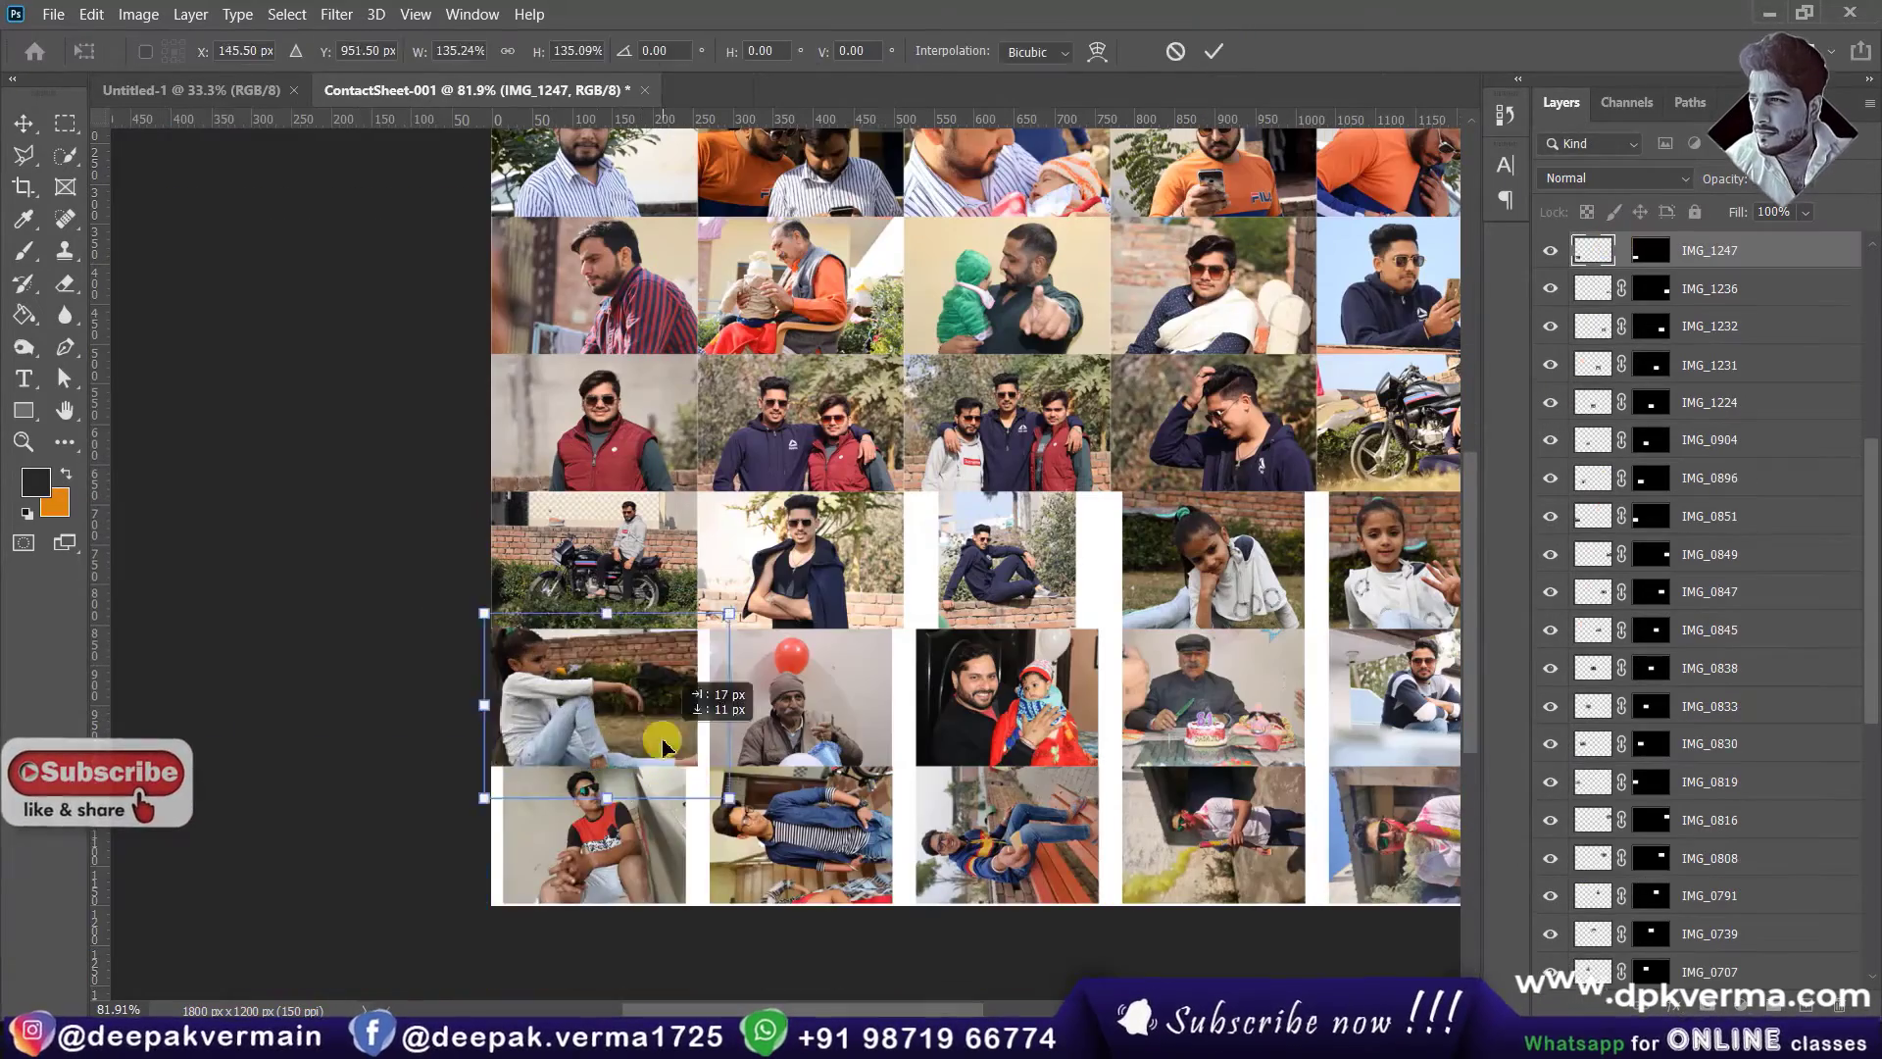
{"action": "left_click", "coordinate": [686, 883]}
{"action": "left_click_drag", "start_coordinate": [862, 880], "coordinate": [917, 926]}
{"action": "key", "text": "Return"}
{"action": "left_click", "coordinate": [1007, 558]}
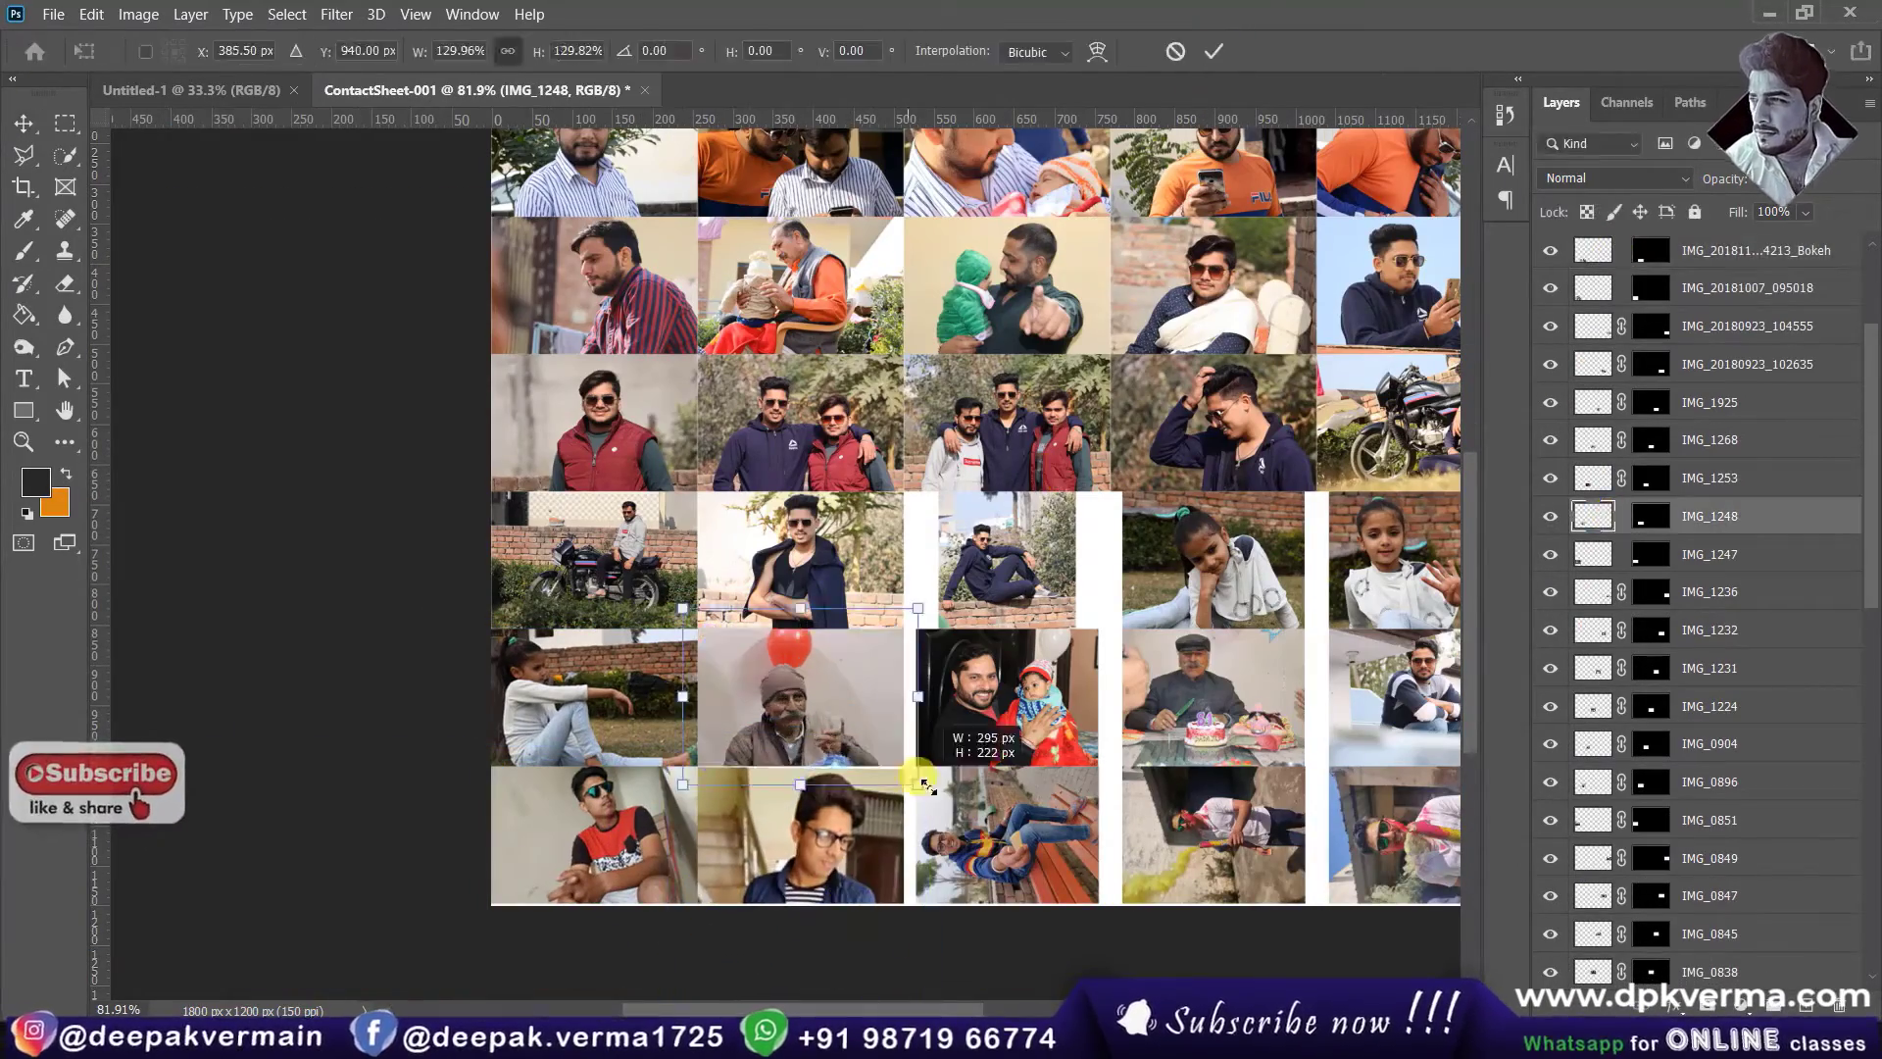
{"action": "key", "text": "ctrl+t"}
{"action": "left_click_drag", "start_coordinate": [1076, 627], "coordinate": [1204, 735]}
{"action": "left_click", "coordinate": [1214, 51]}
{"action": "left_click", "coordinate": [1006, 833]}
{"action": "key", "text": "ctrl+t"}
{"action": "key", "text": "Return"}
{"action": "left_click", "coordinate": [1193, 718]}
{"action": "key", "text": "Return"}
Step: Rotate the sideways bottom-row photo upright and stretch the bottom-right photo to fill its cell
{"action": "scroll", "coordinate": [1163, 912], "scroll_direction": "right", "scroll_amount": 4}
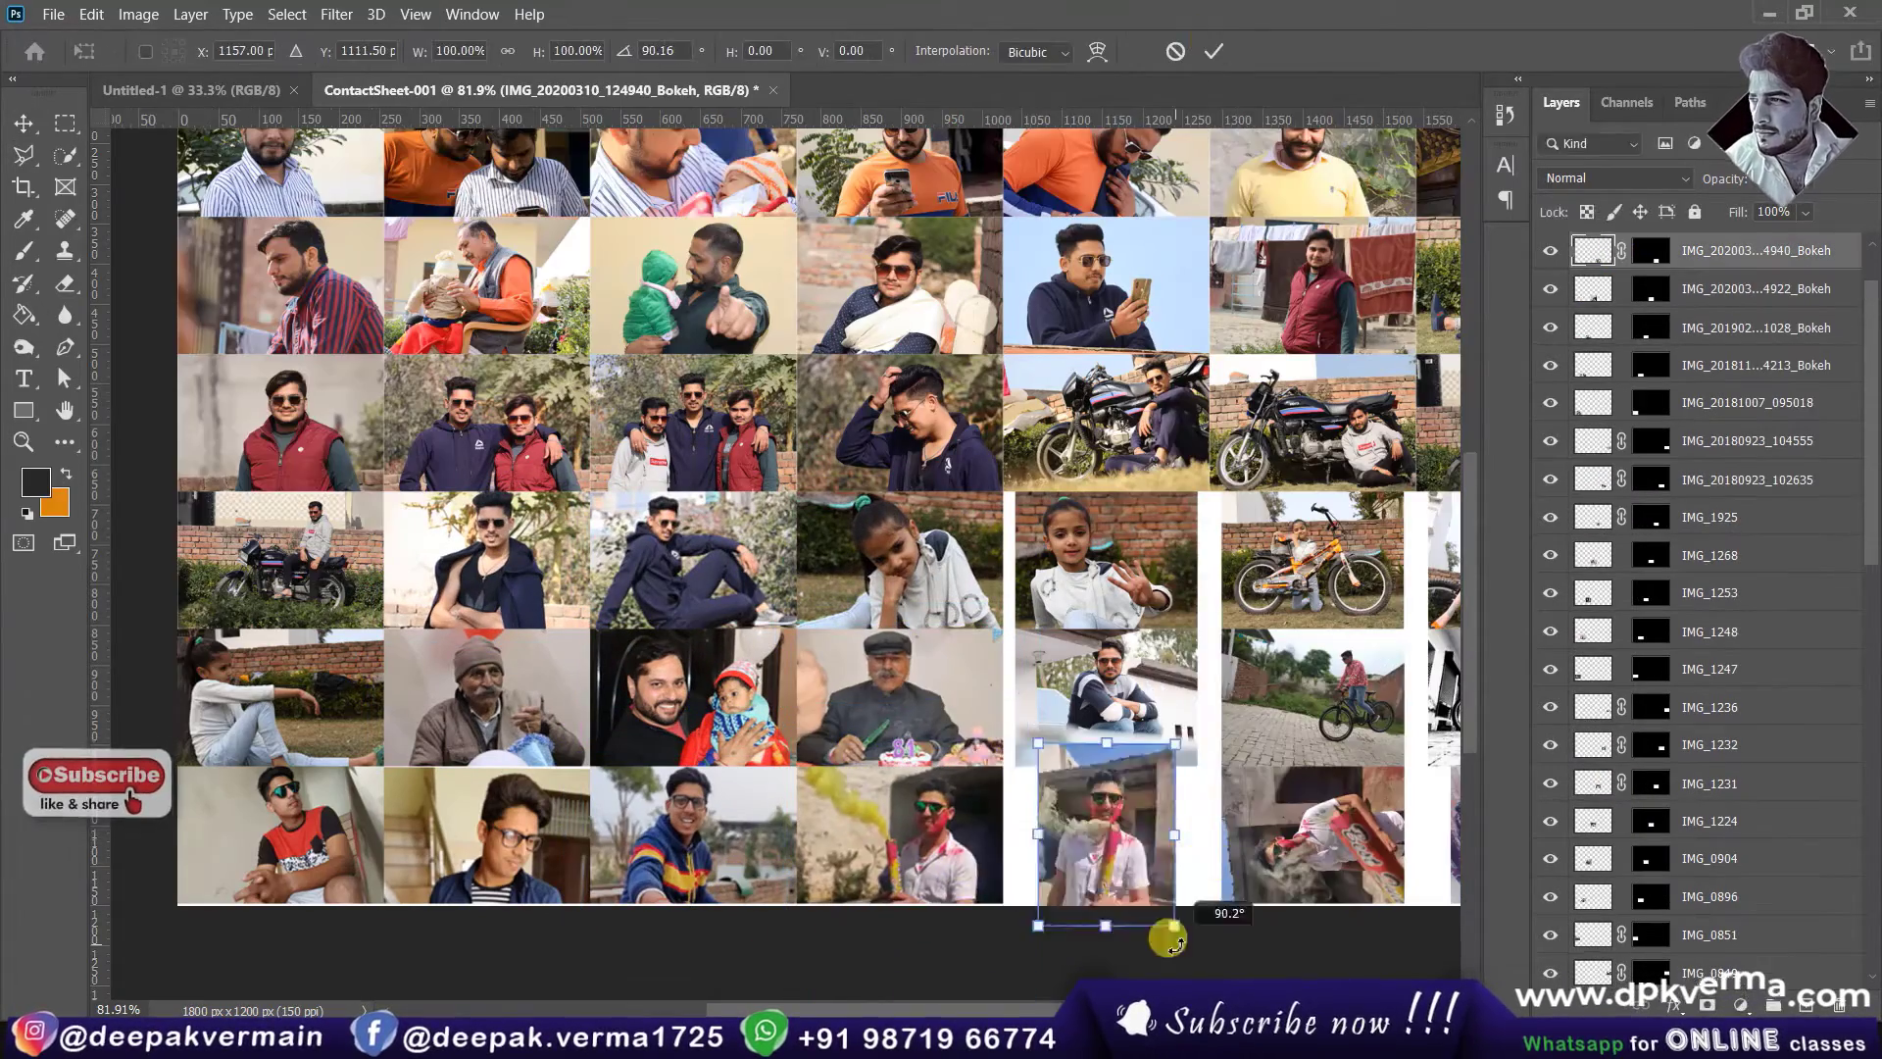
{"action": "left_click_drag", "start_coordinate": [1164, 911], "coordinate": [1172, 916]}
{"action": "left_click", "coordinate": [1214, 51]}
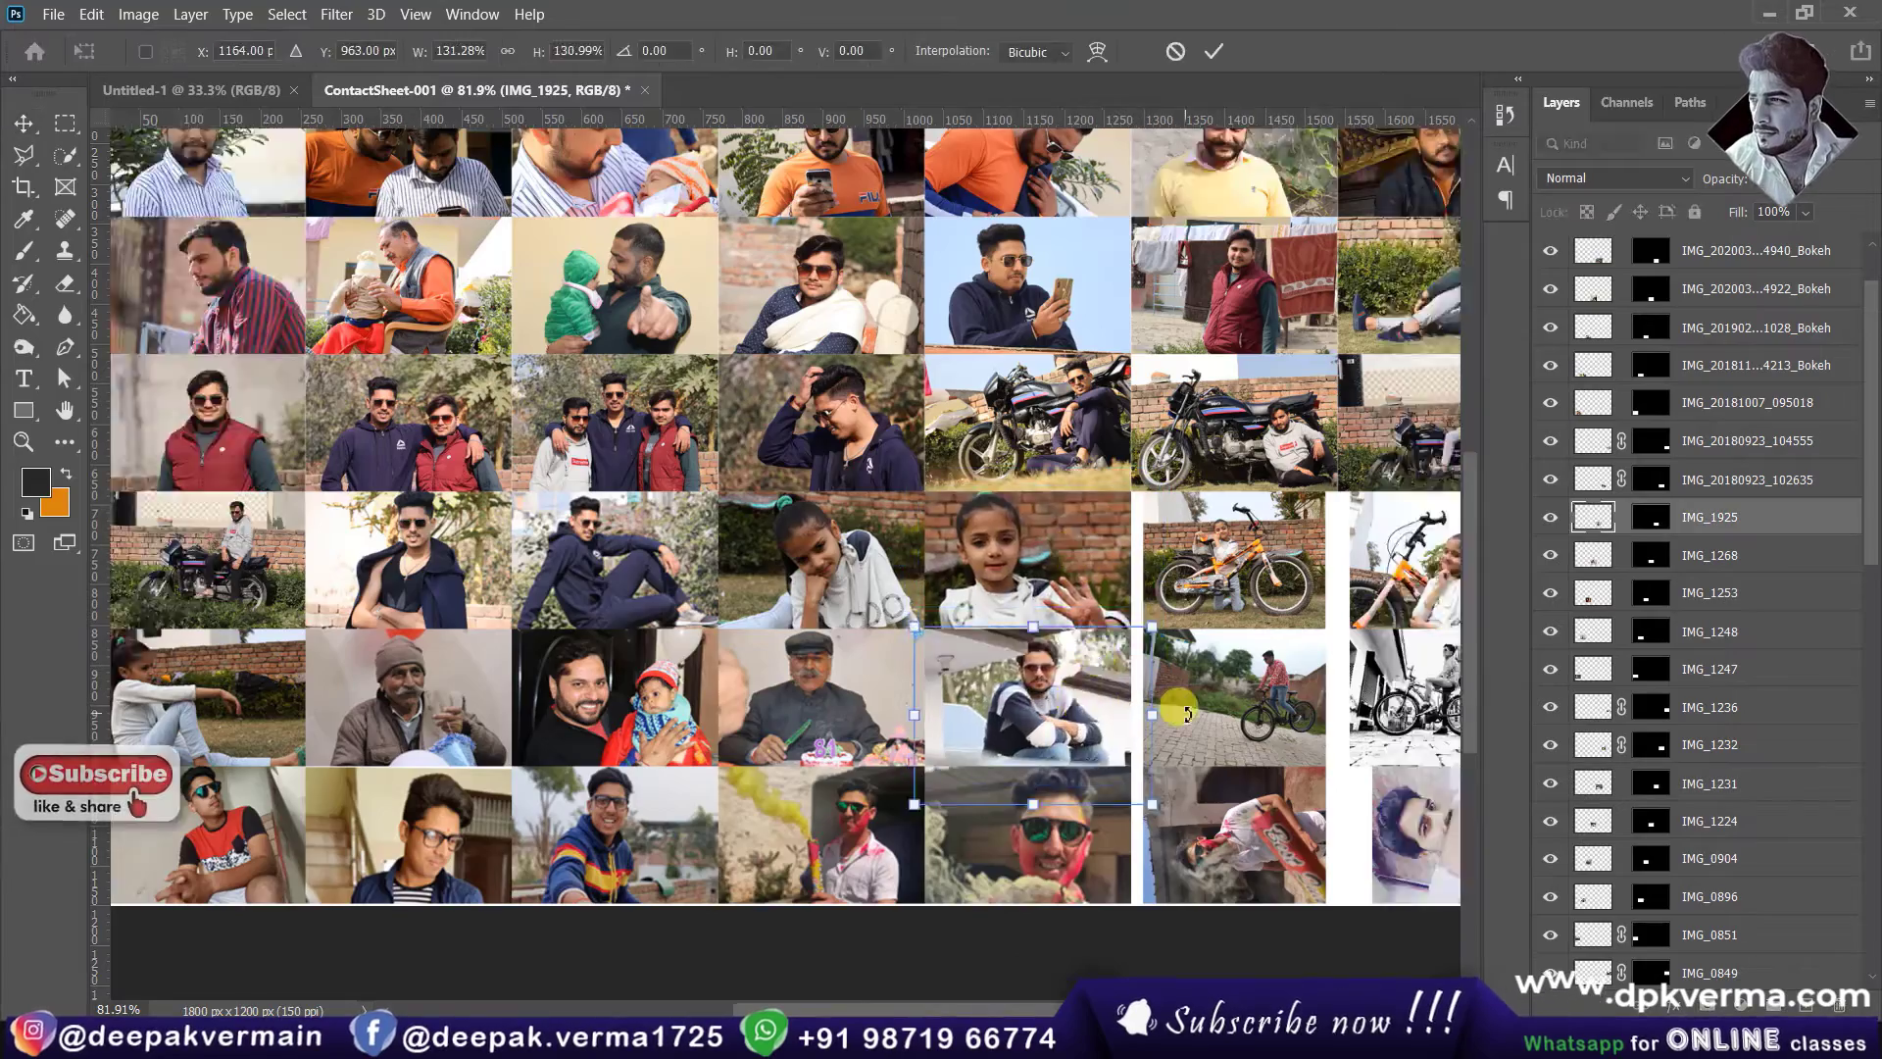
{"action": "scroll", "coordinate": [1177, 686], "scroll_direction": "right", "scroll_amount": 3}
{"action": "left_click", "coordinate": [1171, 784]}
{"action": "key", "text": "ctrl+t"}
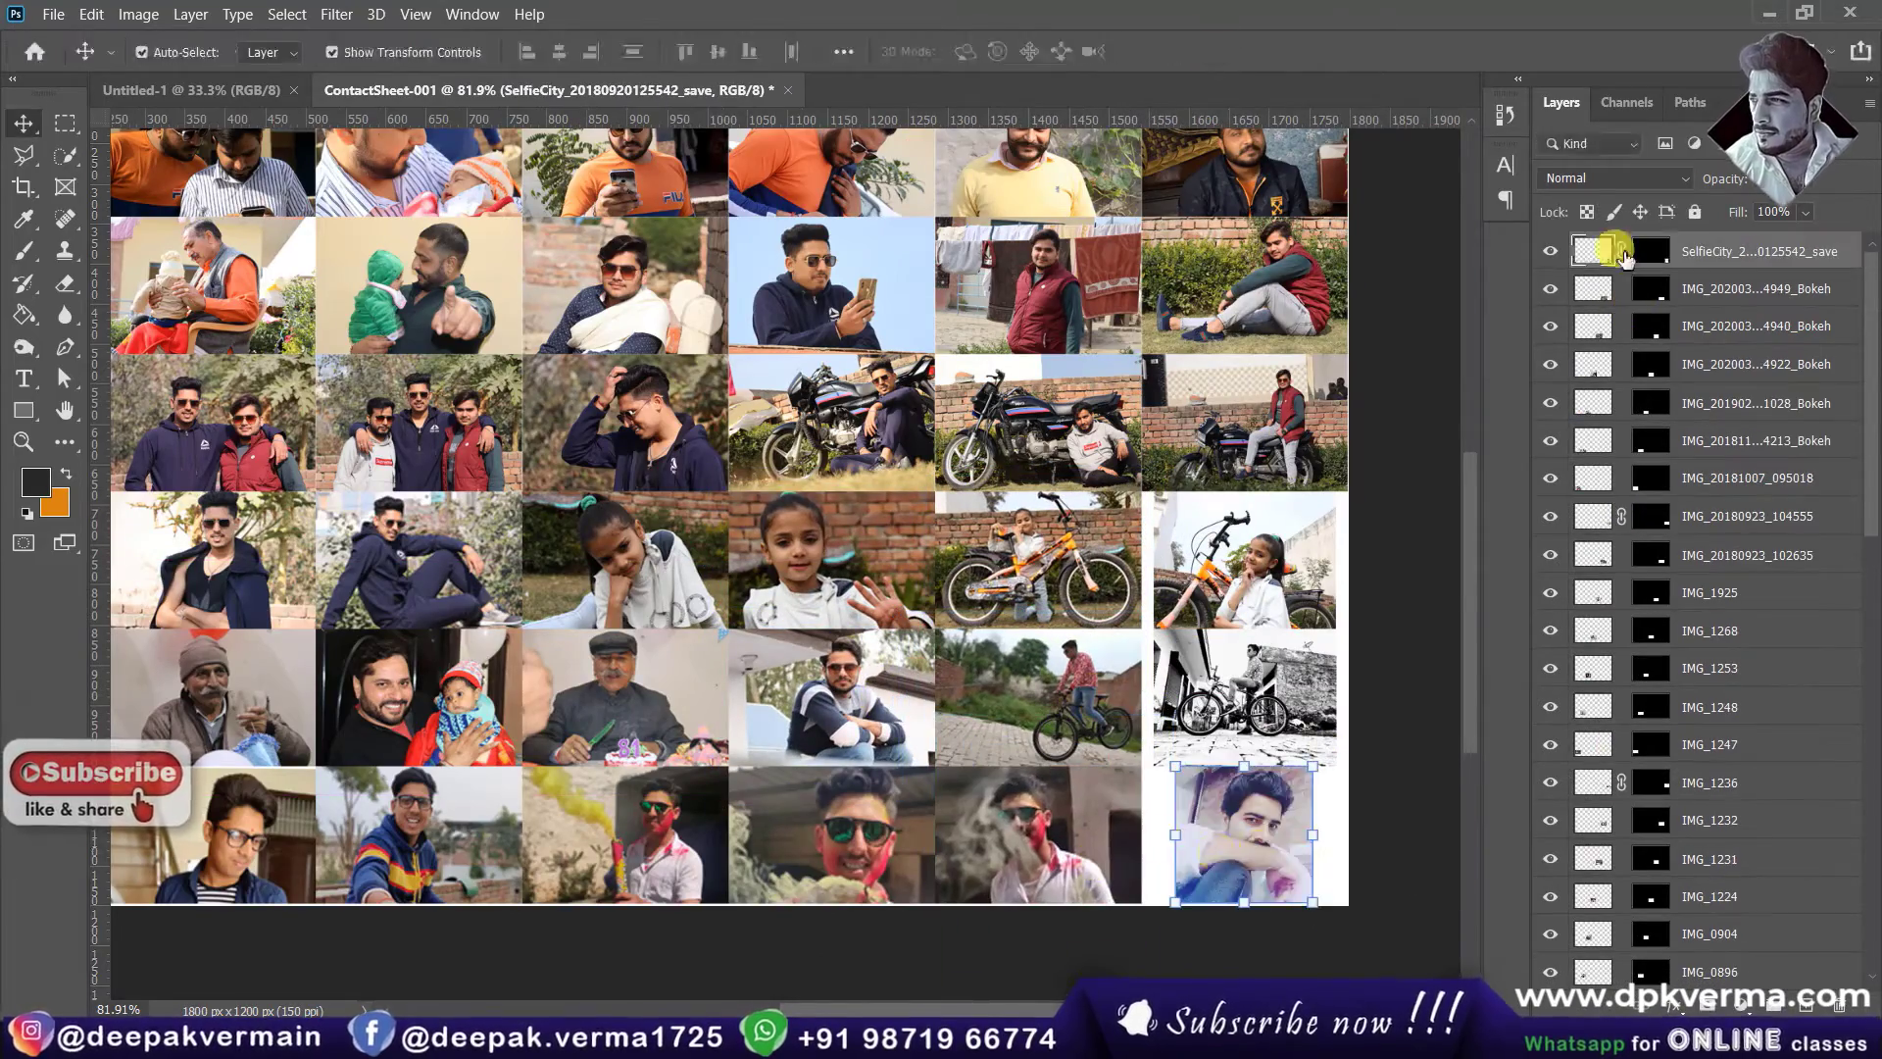
{"action": "left_click_drag", "start_coordinate": [1156, 876], "coordinate": [1153, 889]}
{"action": "left_click", "coordinate": [1214, 51]}
Step: Enlarge the sitting selfie photo and move it into the bottom-right cell
{"action": "scroll", "coordinate": [1176, 588], "scroll_direction": "down", "scroll_amount": 1}
{"action": "left_click", "coordinate": [1755, 251]}
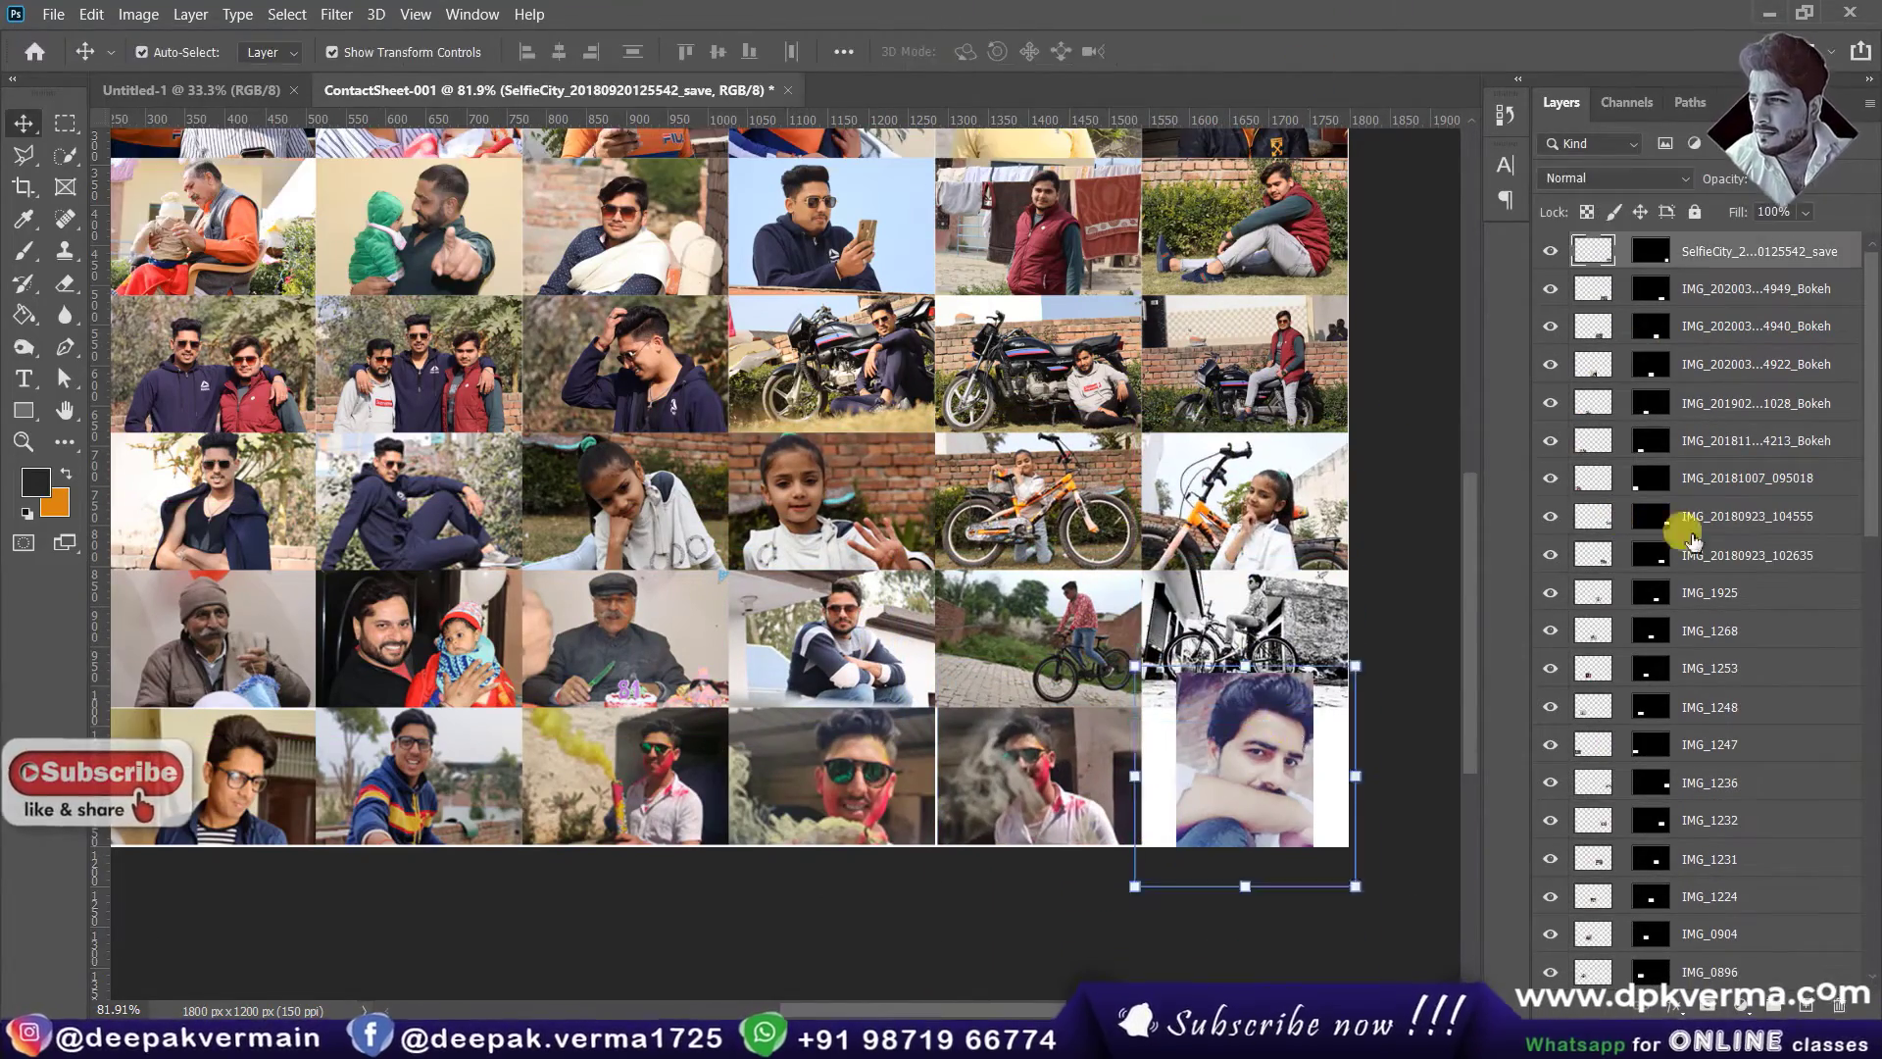
{"action": "key", "text": "ctrl+t"}
{"action": "left_click_drag", "start_coordinate": [1245, 776], "coordinate": [1246, 782]}
{"action": "key", "text": "Return"}
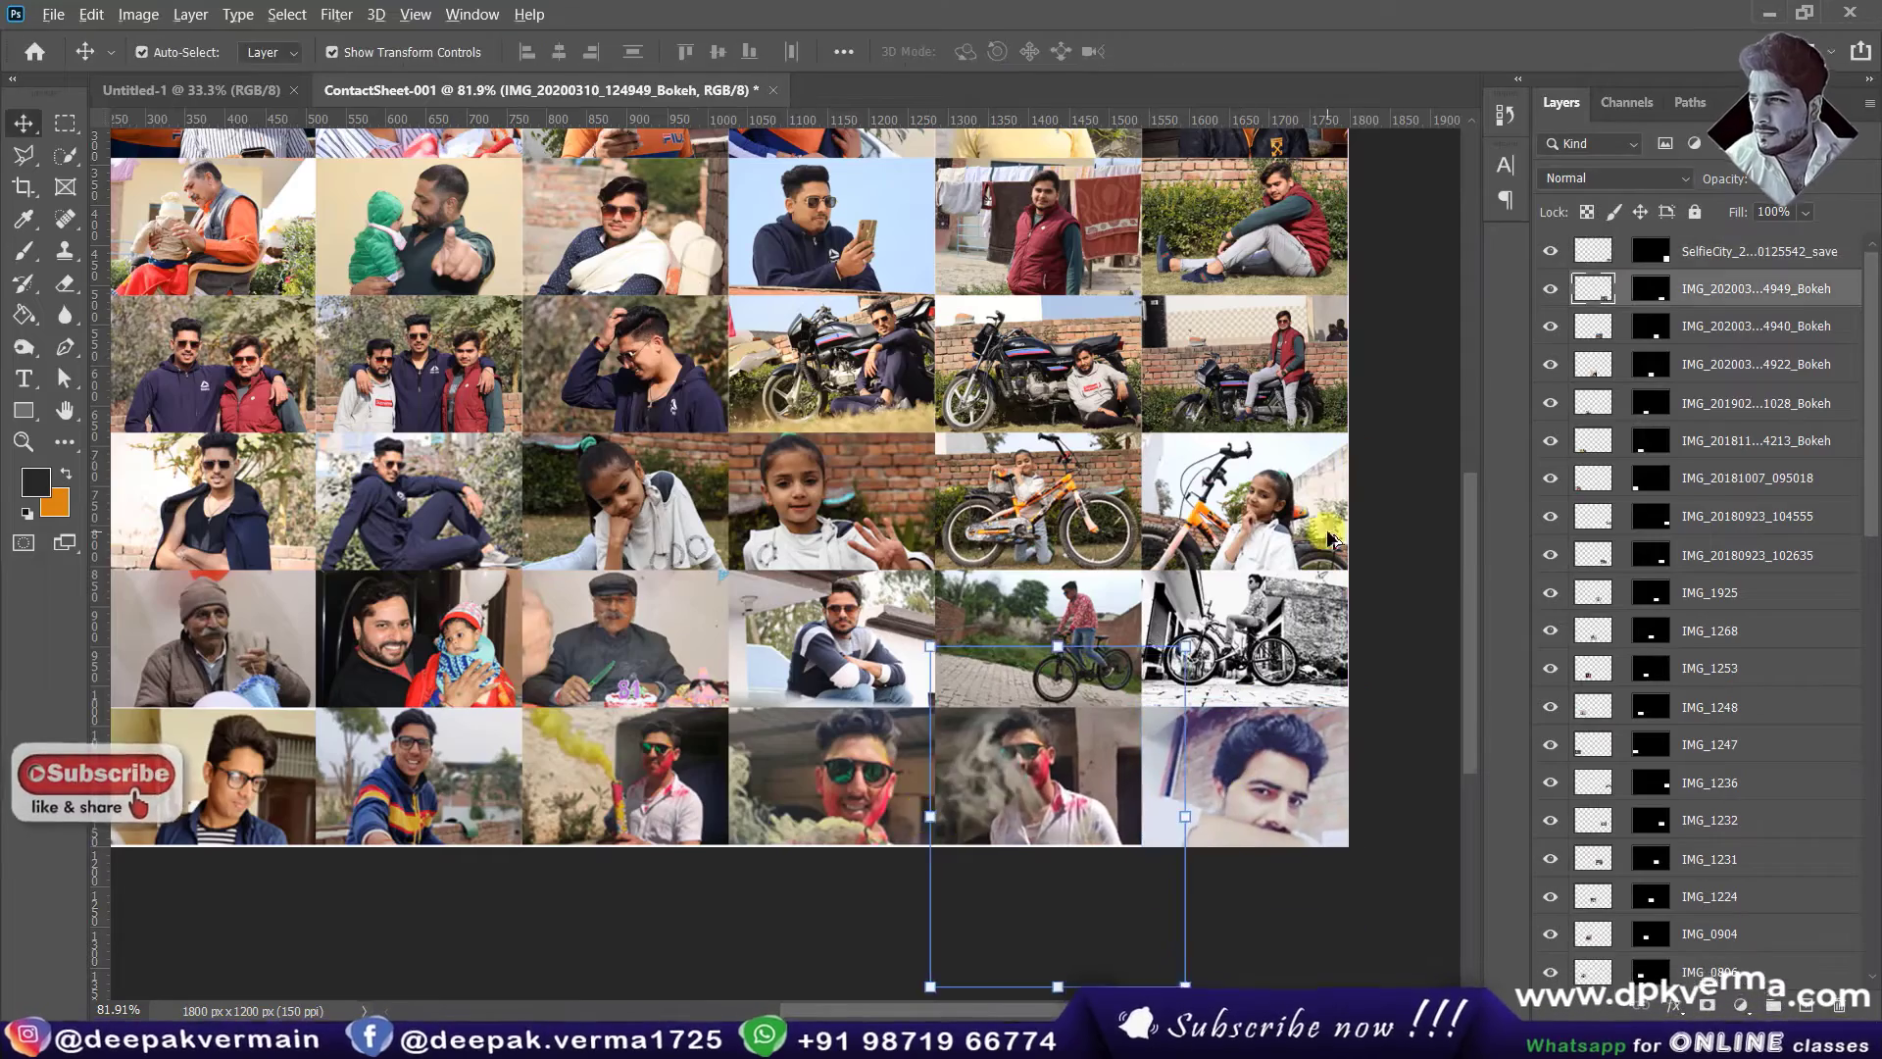
{"action": "scroll", "coordinate": [1411, 373], "scroll_direction": "down", "scroll_amount": 2}
{"action": "scroll", "coordinate": [1412, 374], "scroll_direction": "down", "scroll_amount": 1}
{"action": "left_click_drag", "start_coordinate": [322, 878], "coordinate": [324, 879]}
{"action": "left_click", "coordinate": [1370, 644]}
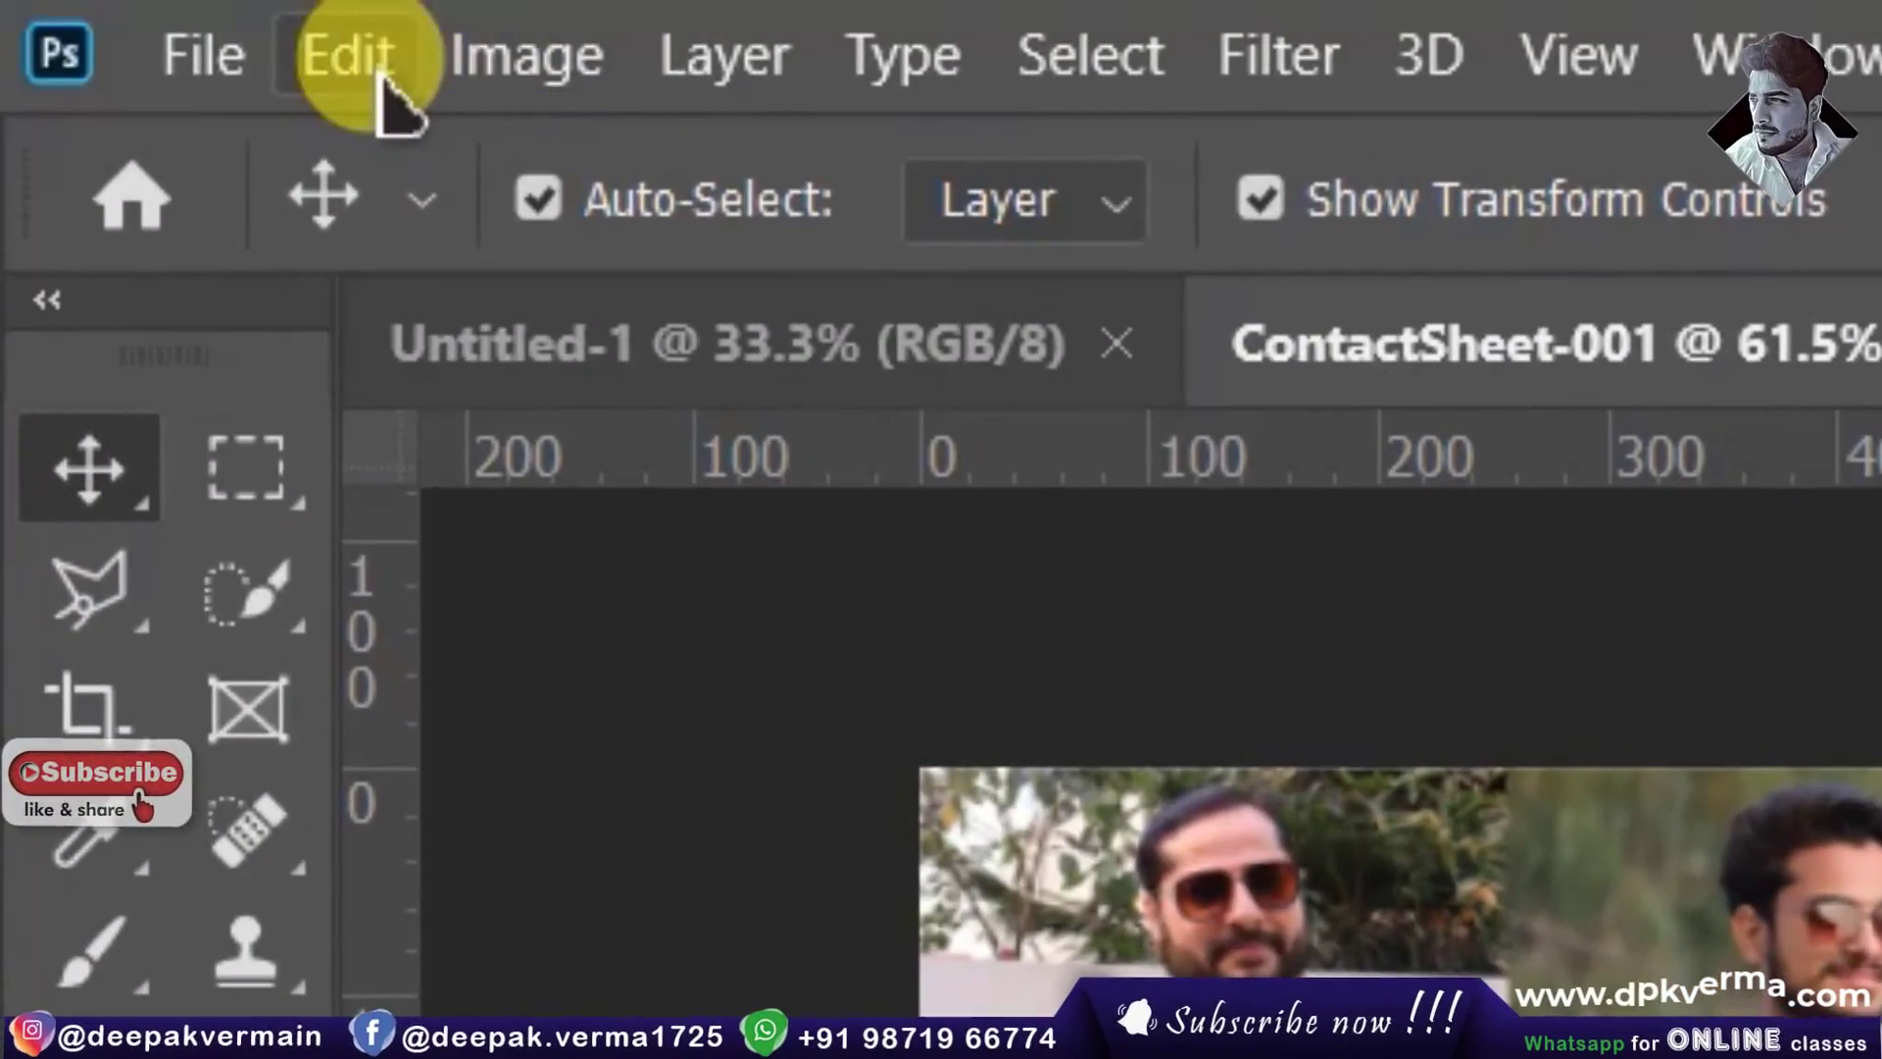
{"action": "left_click", "coordinate": [96, 17]}
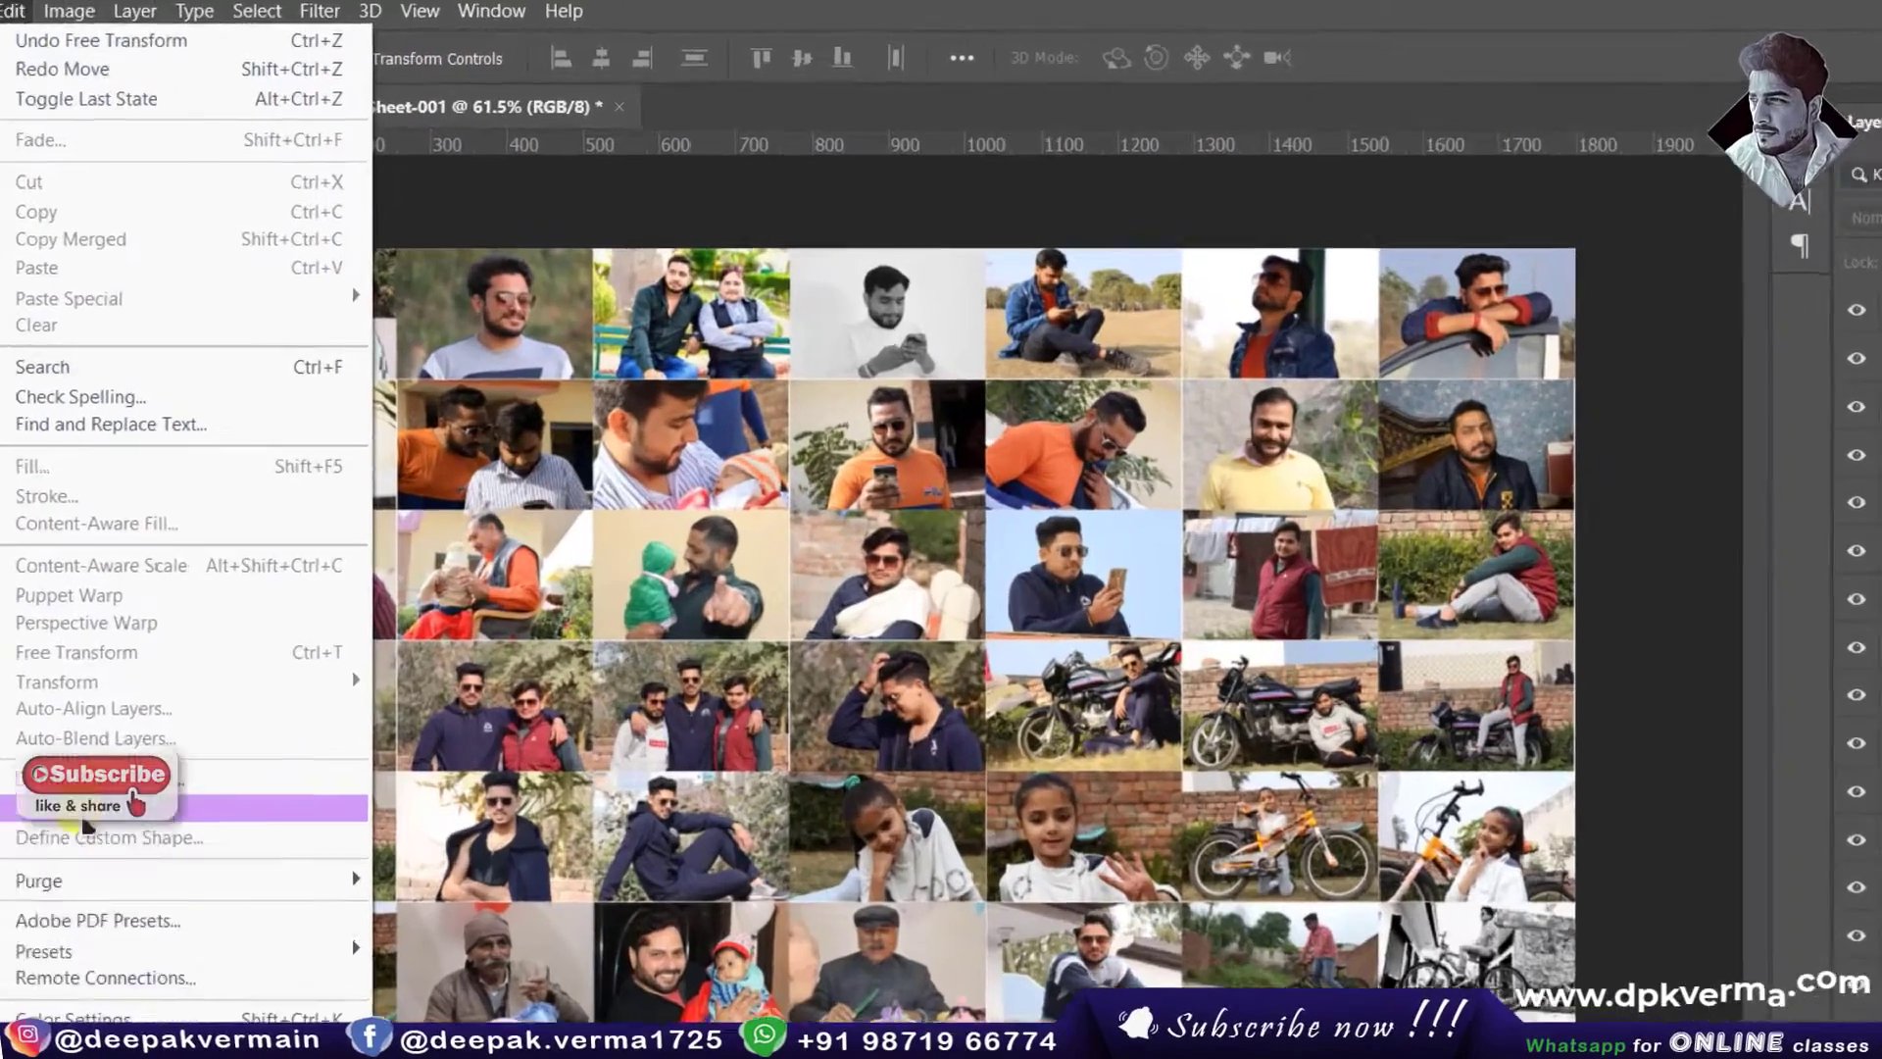
Step: Define the gap-free contact sheet as a pattern named 'my pattern'
{"action": "left_click", "coordinate": [162, 702]}
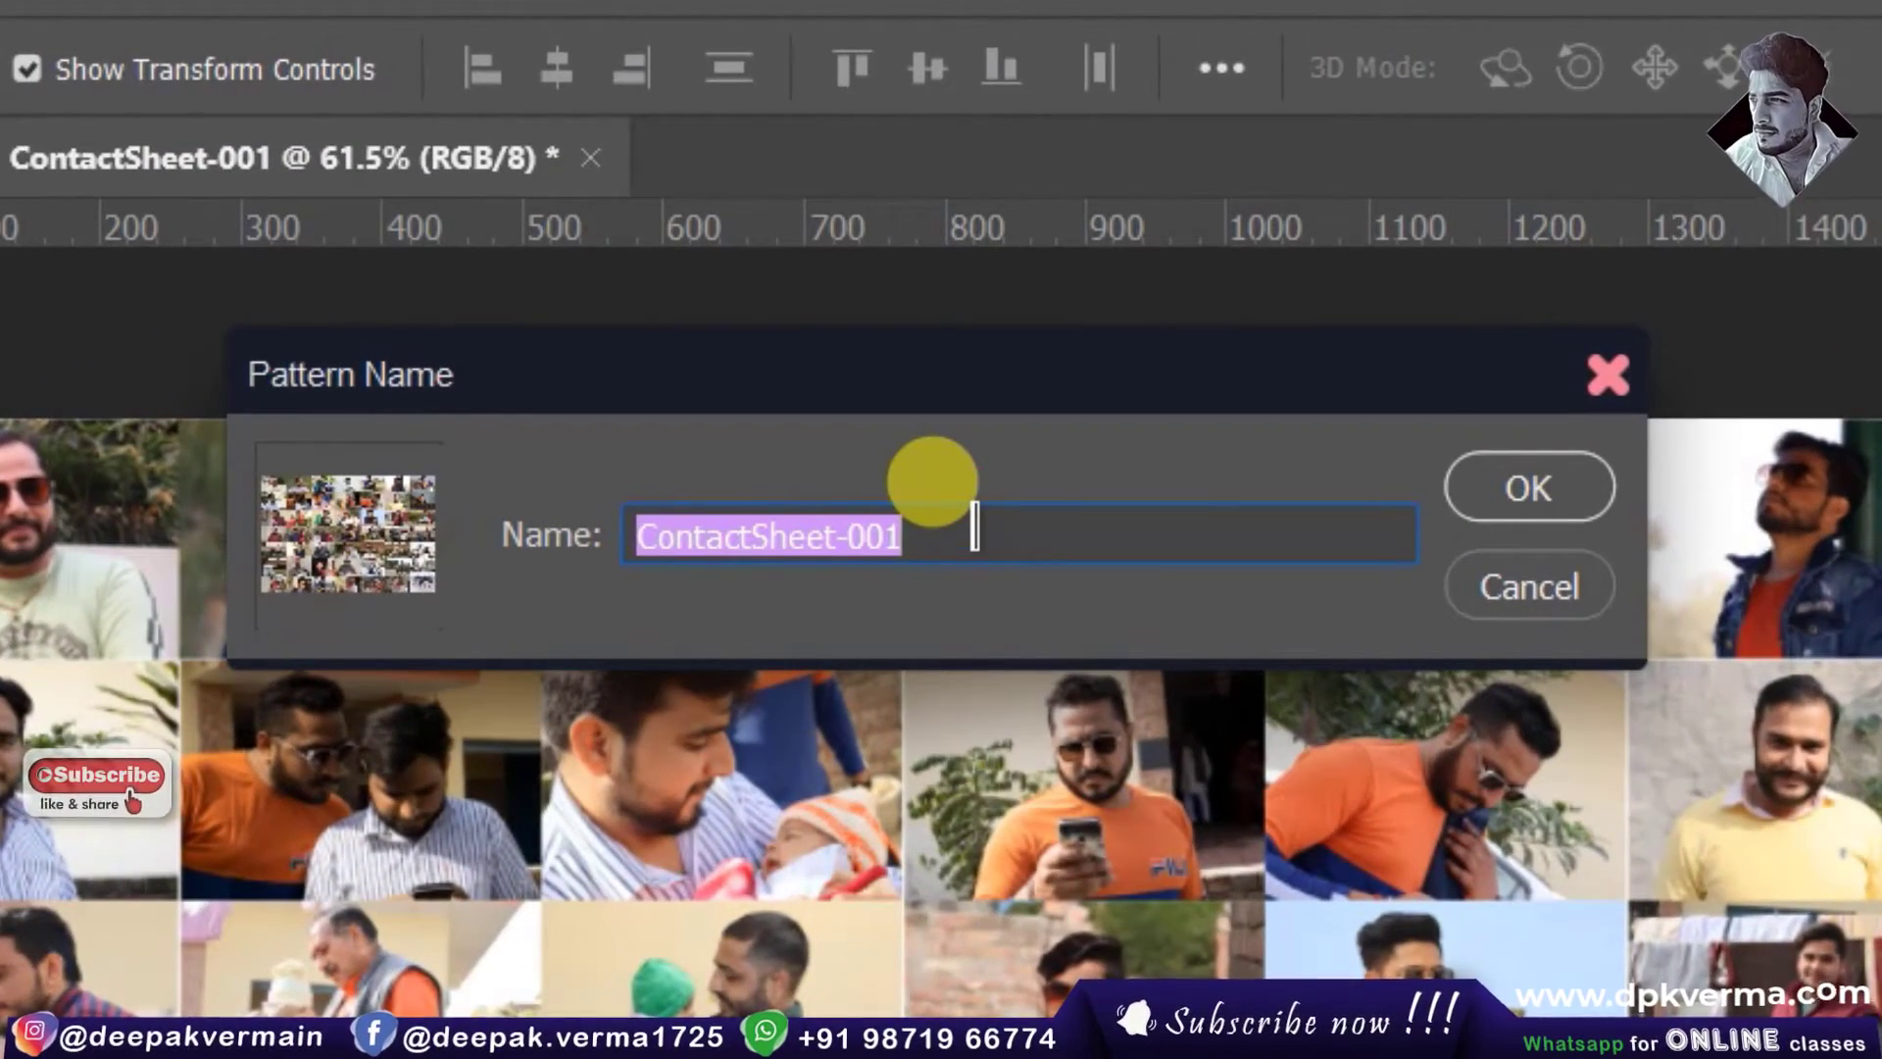
{"action": "type", "text": "my pa"}
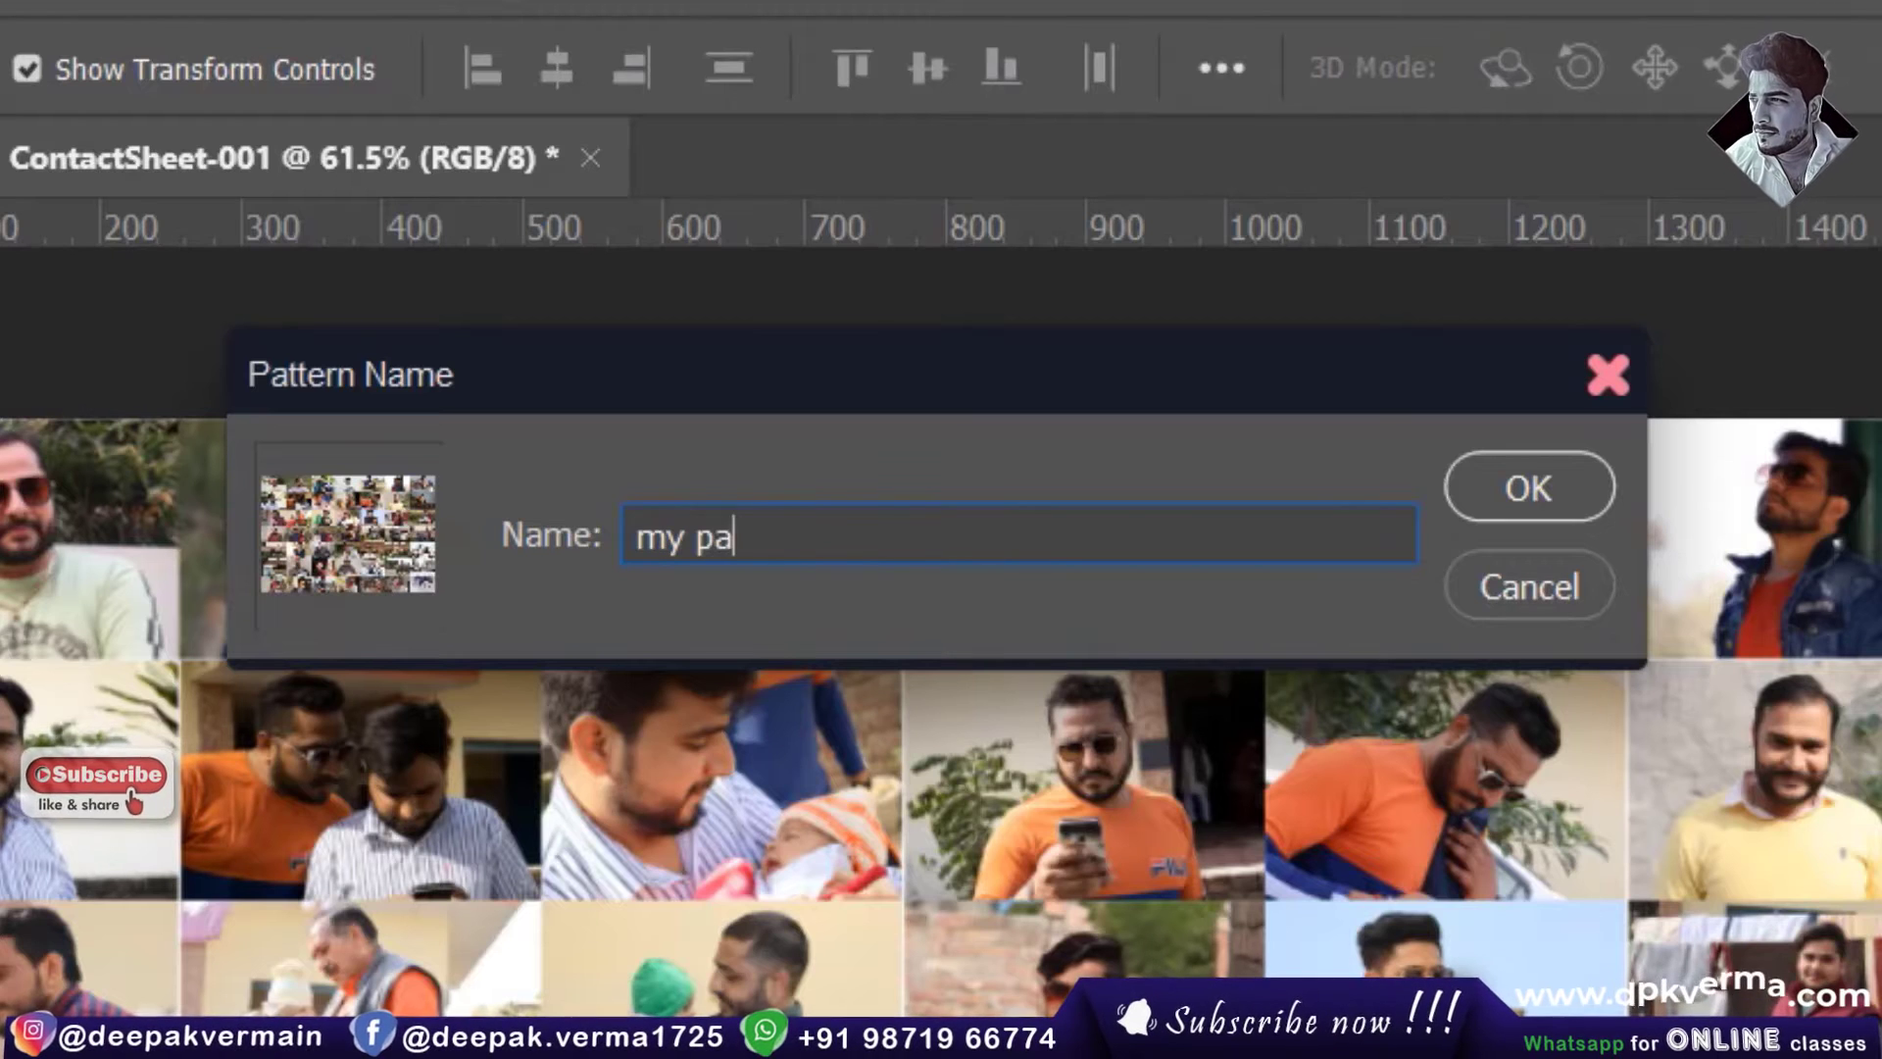
{"action": "type", "text": "tter"}
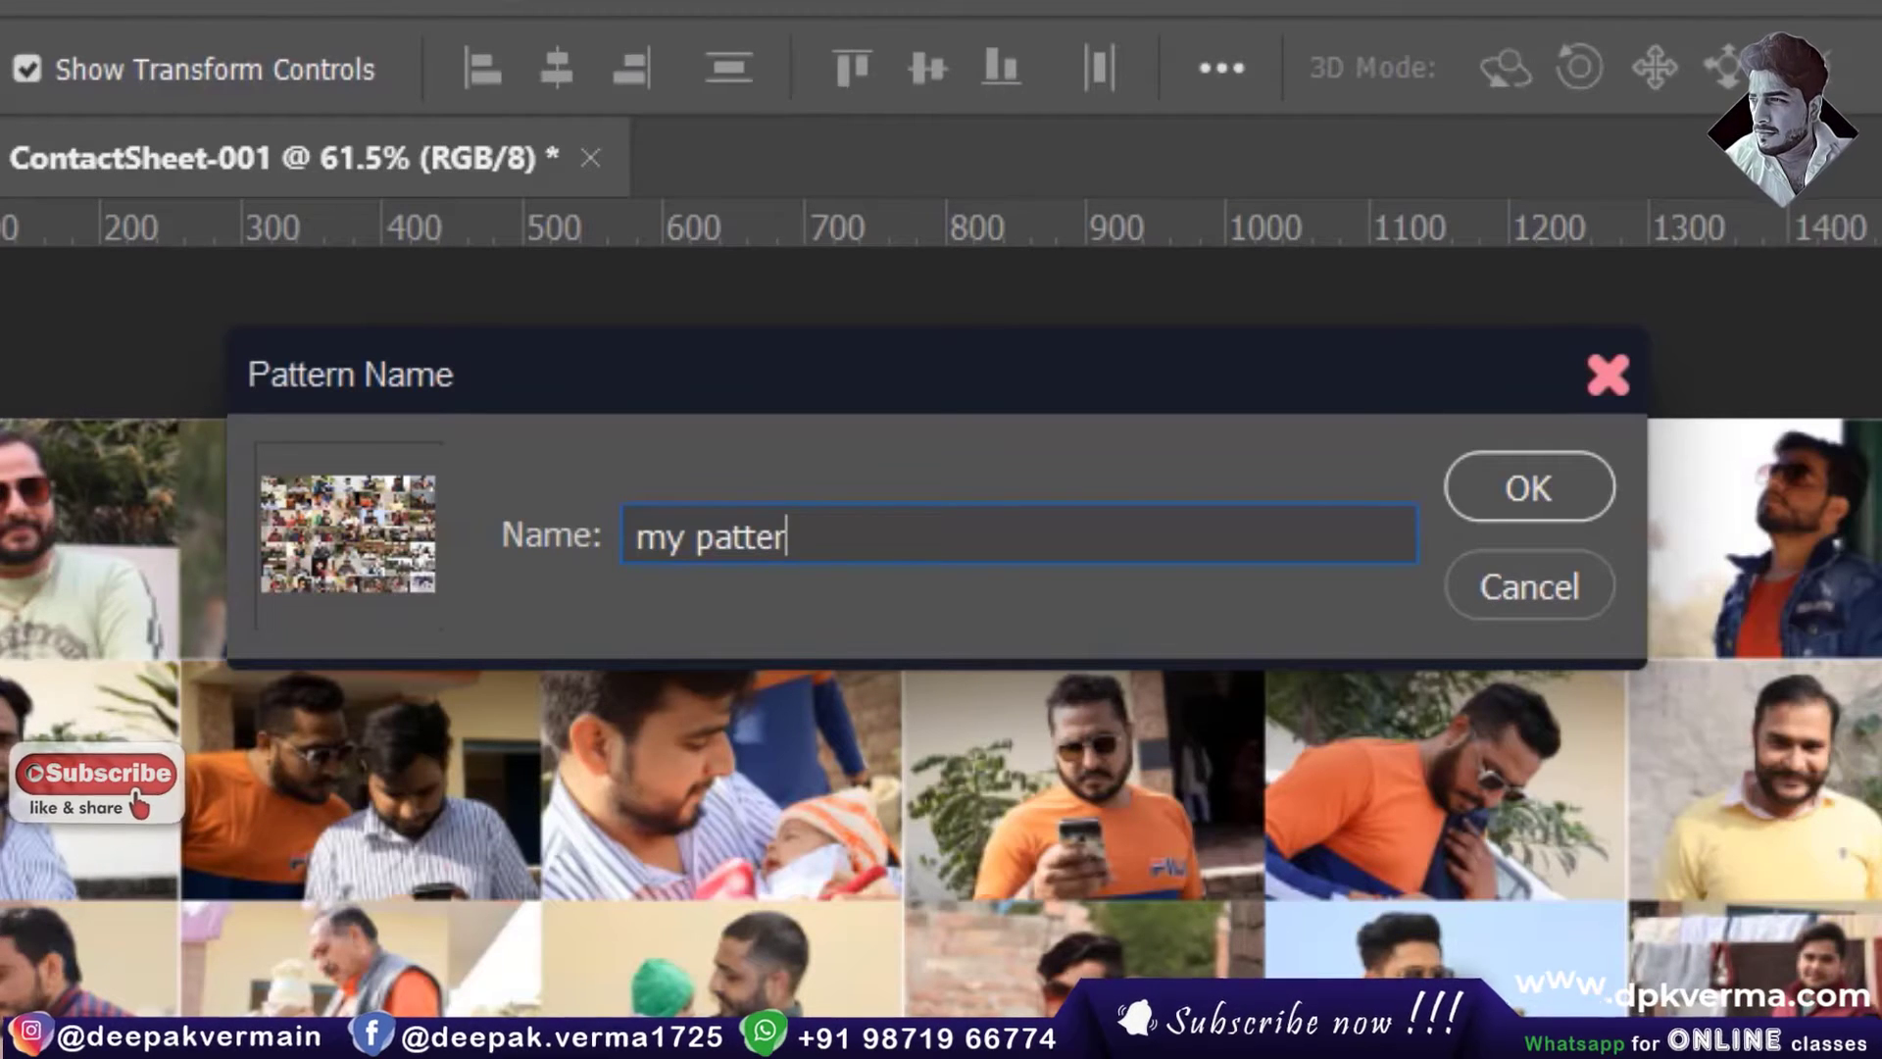
{"action": "type", "text": "n"}
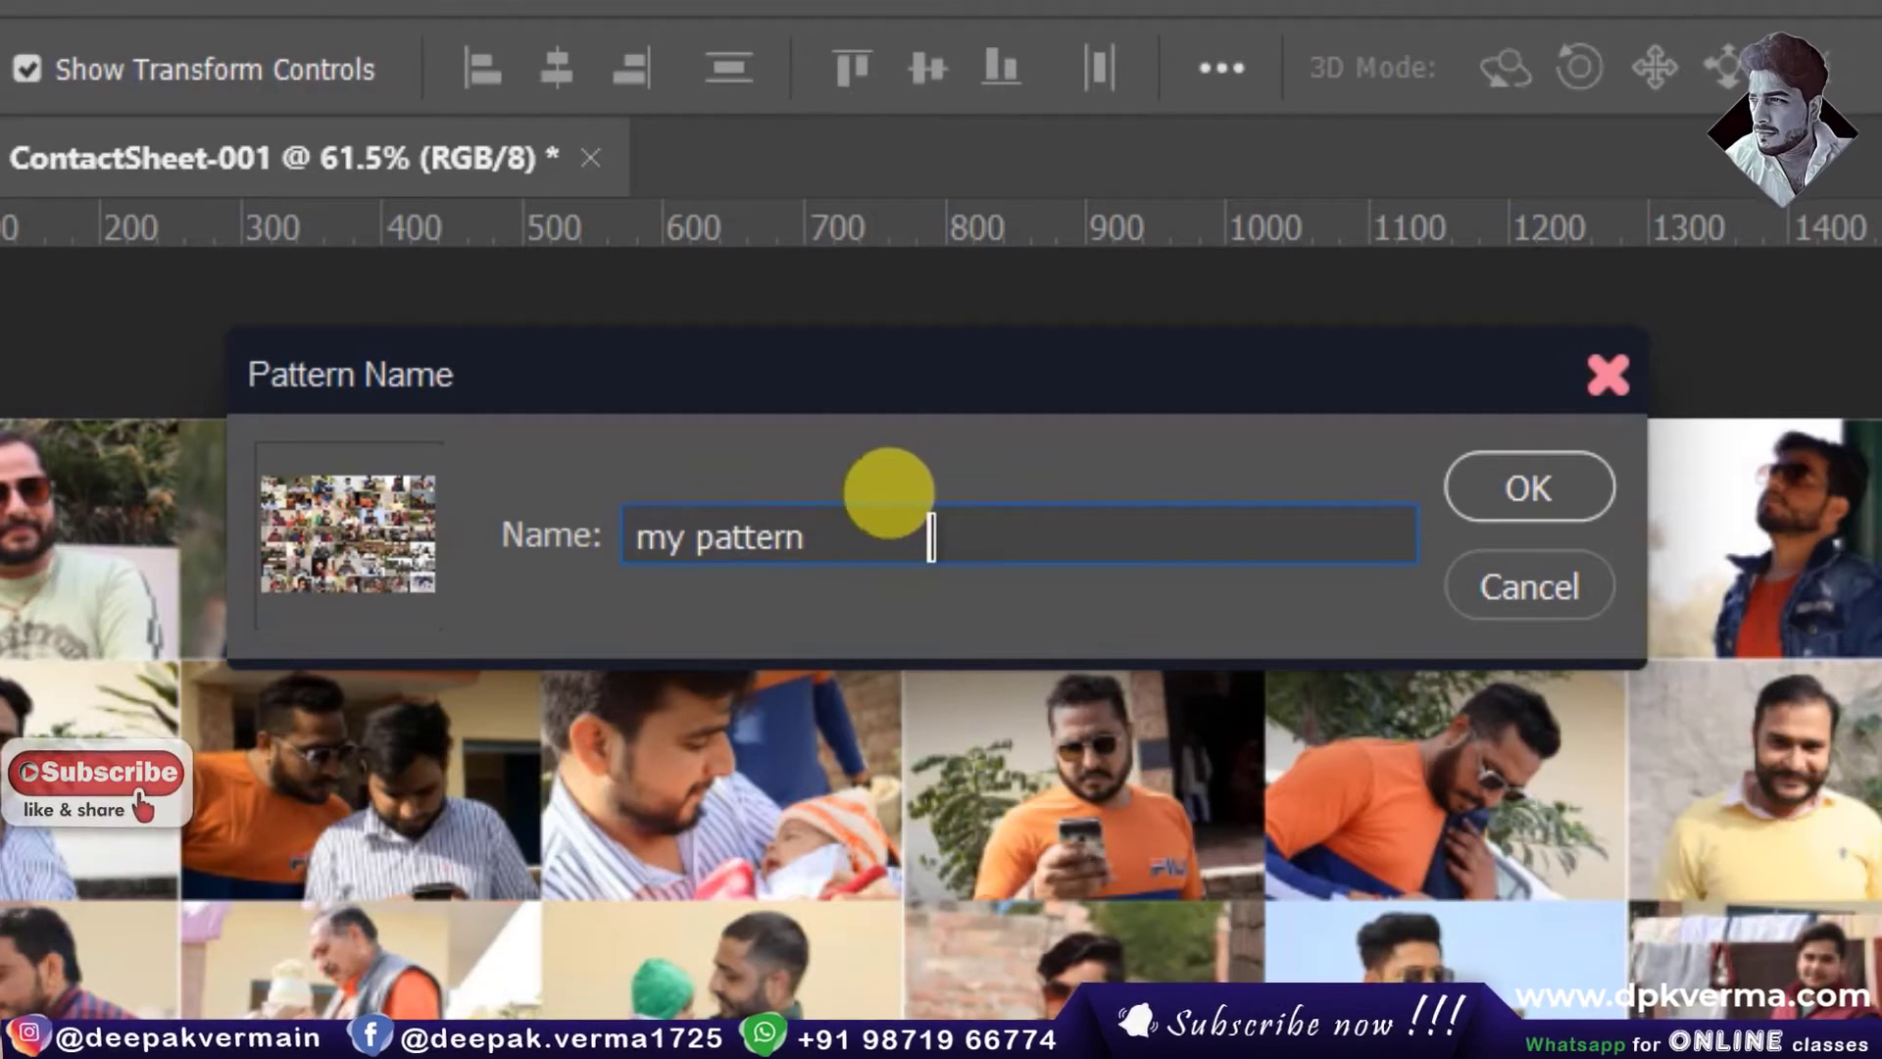
{"action": "left_click", "coordinate": [1531, 495]}
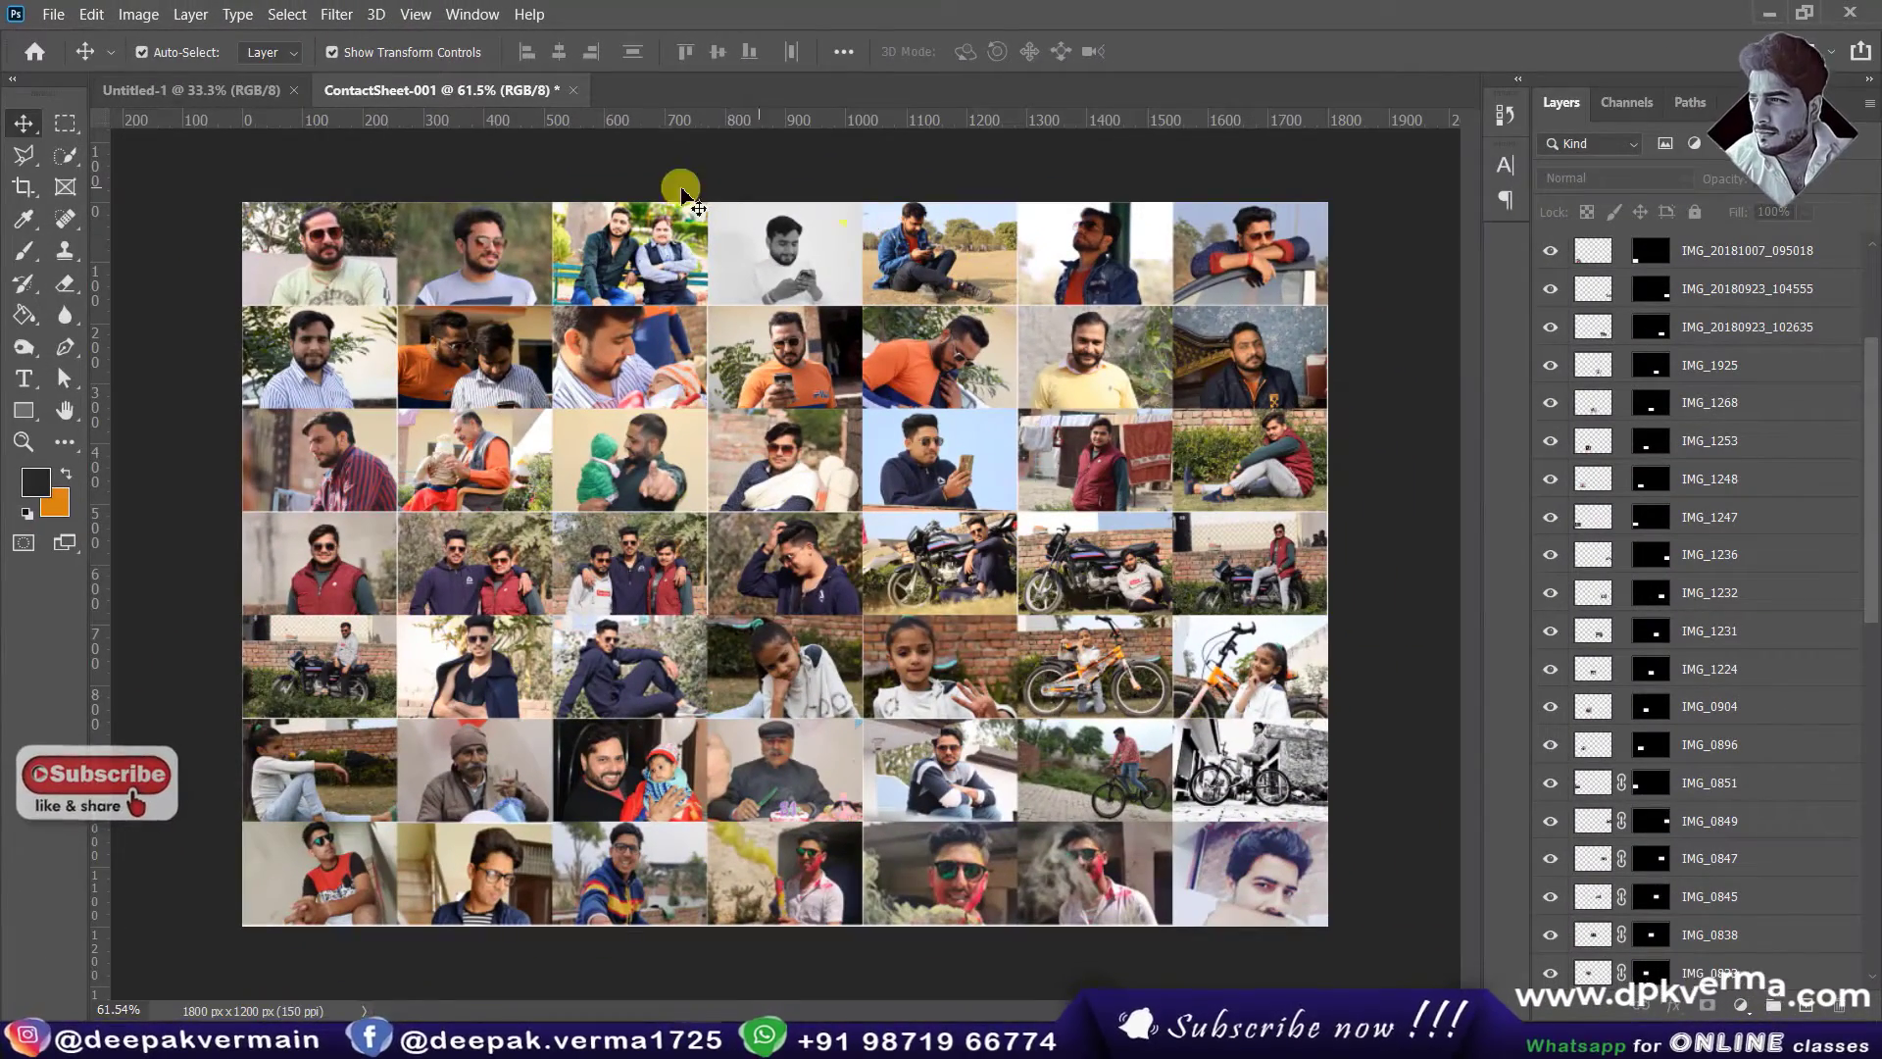
Step: Open IMG_0839.JPG from the dslr folder as a 6000 x 4000 px document
{"action": "left_click", "coordinate": [52, 14]}
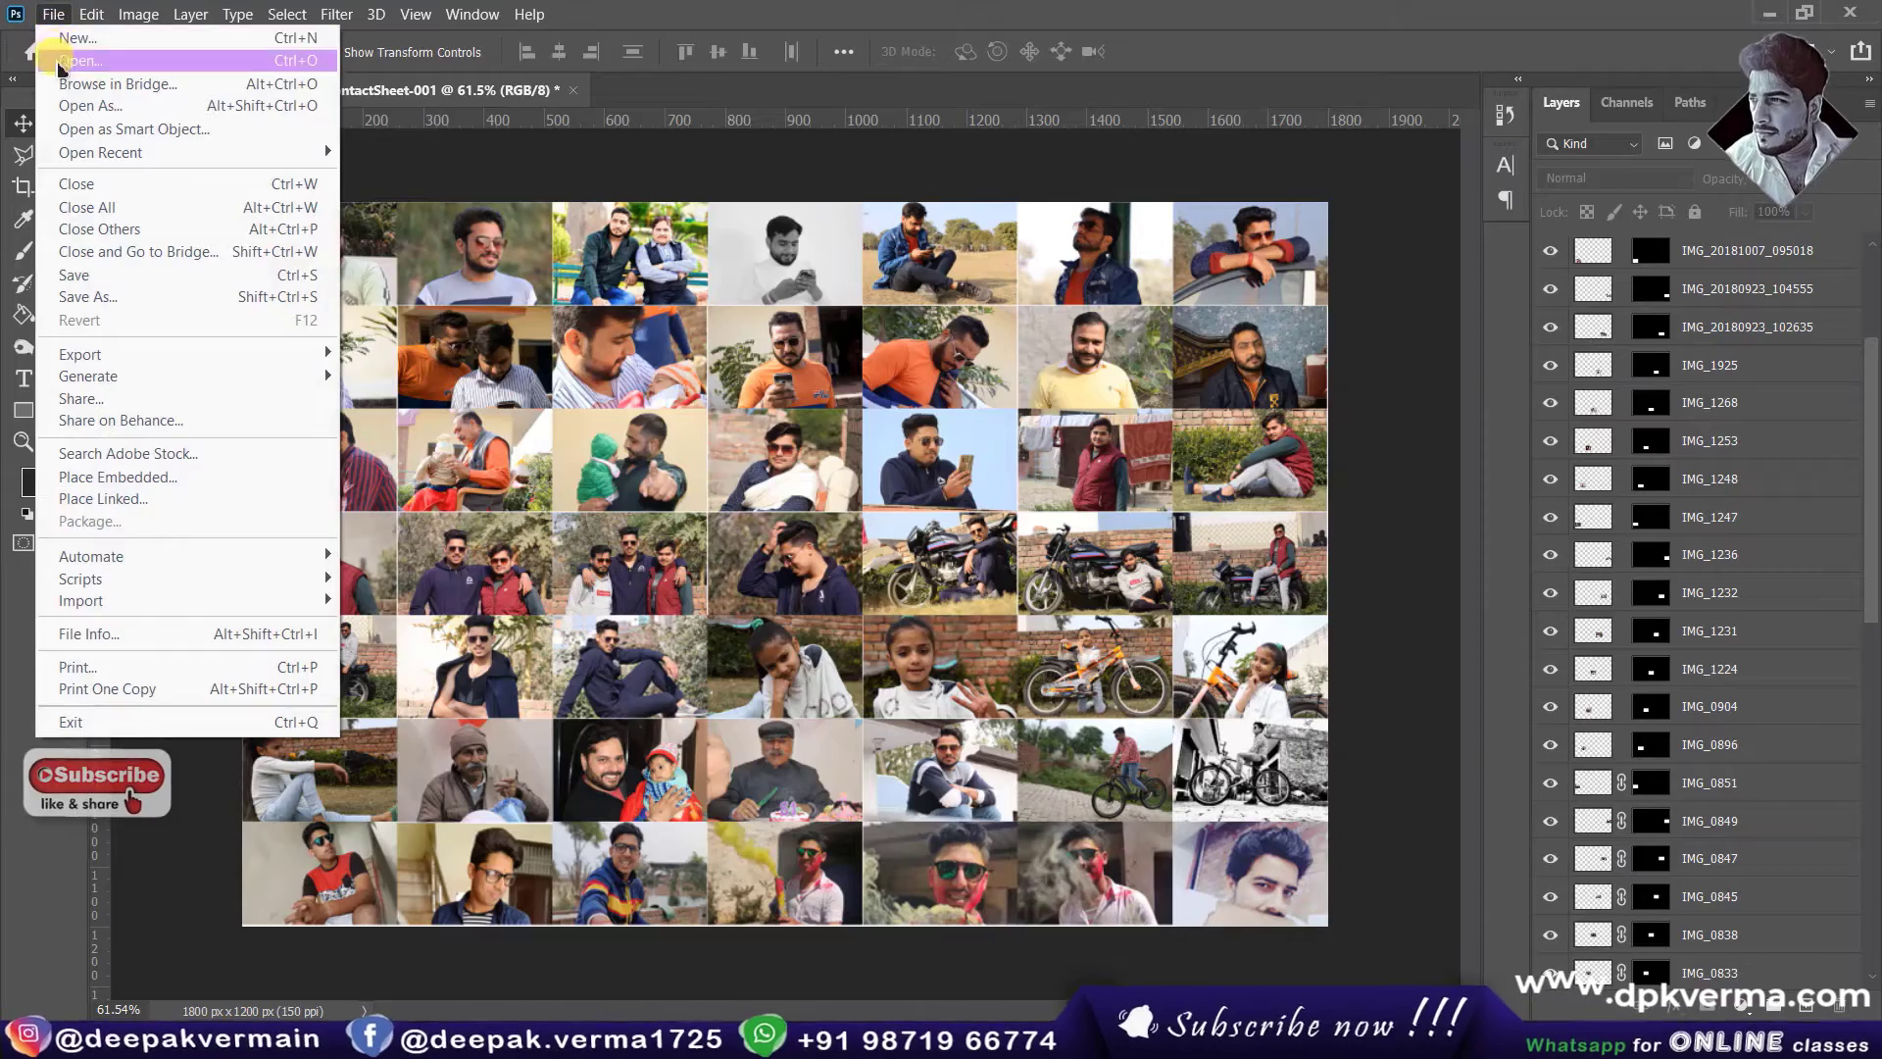
{"action": "left_click", "coordinate": [69, 56]}
{"action": "left_click", "coordinate": [816, 188]}
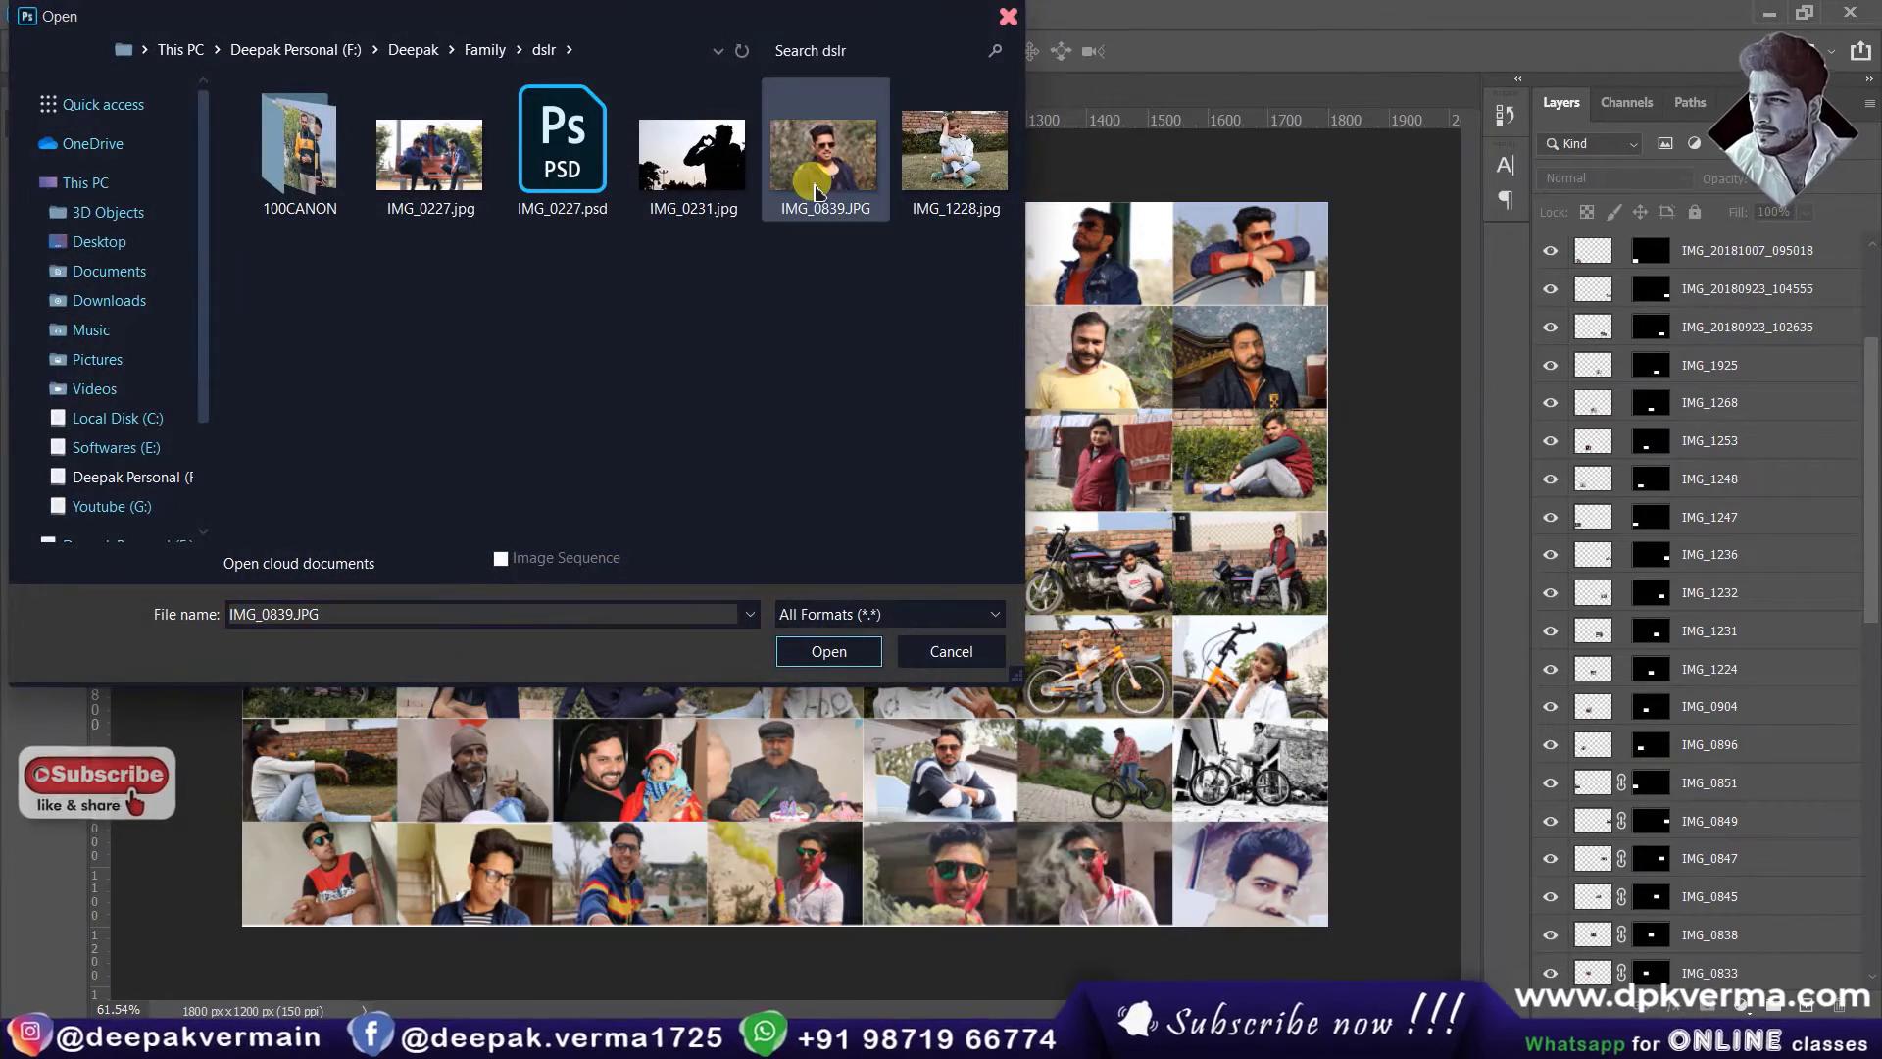
{"action": "left_click", "coordinate": [829, 651]}
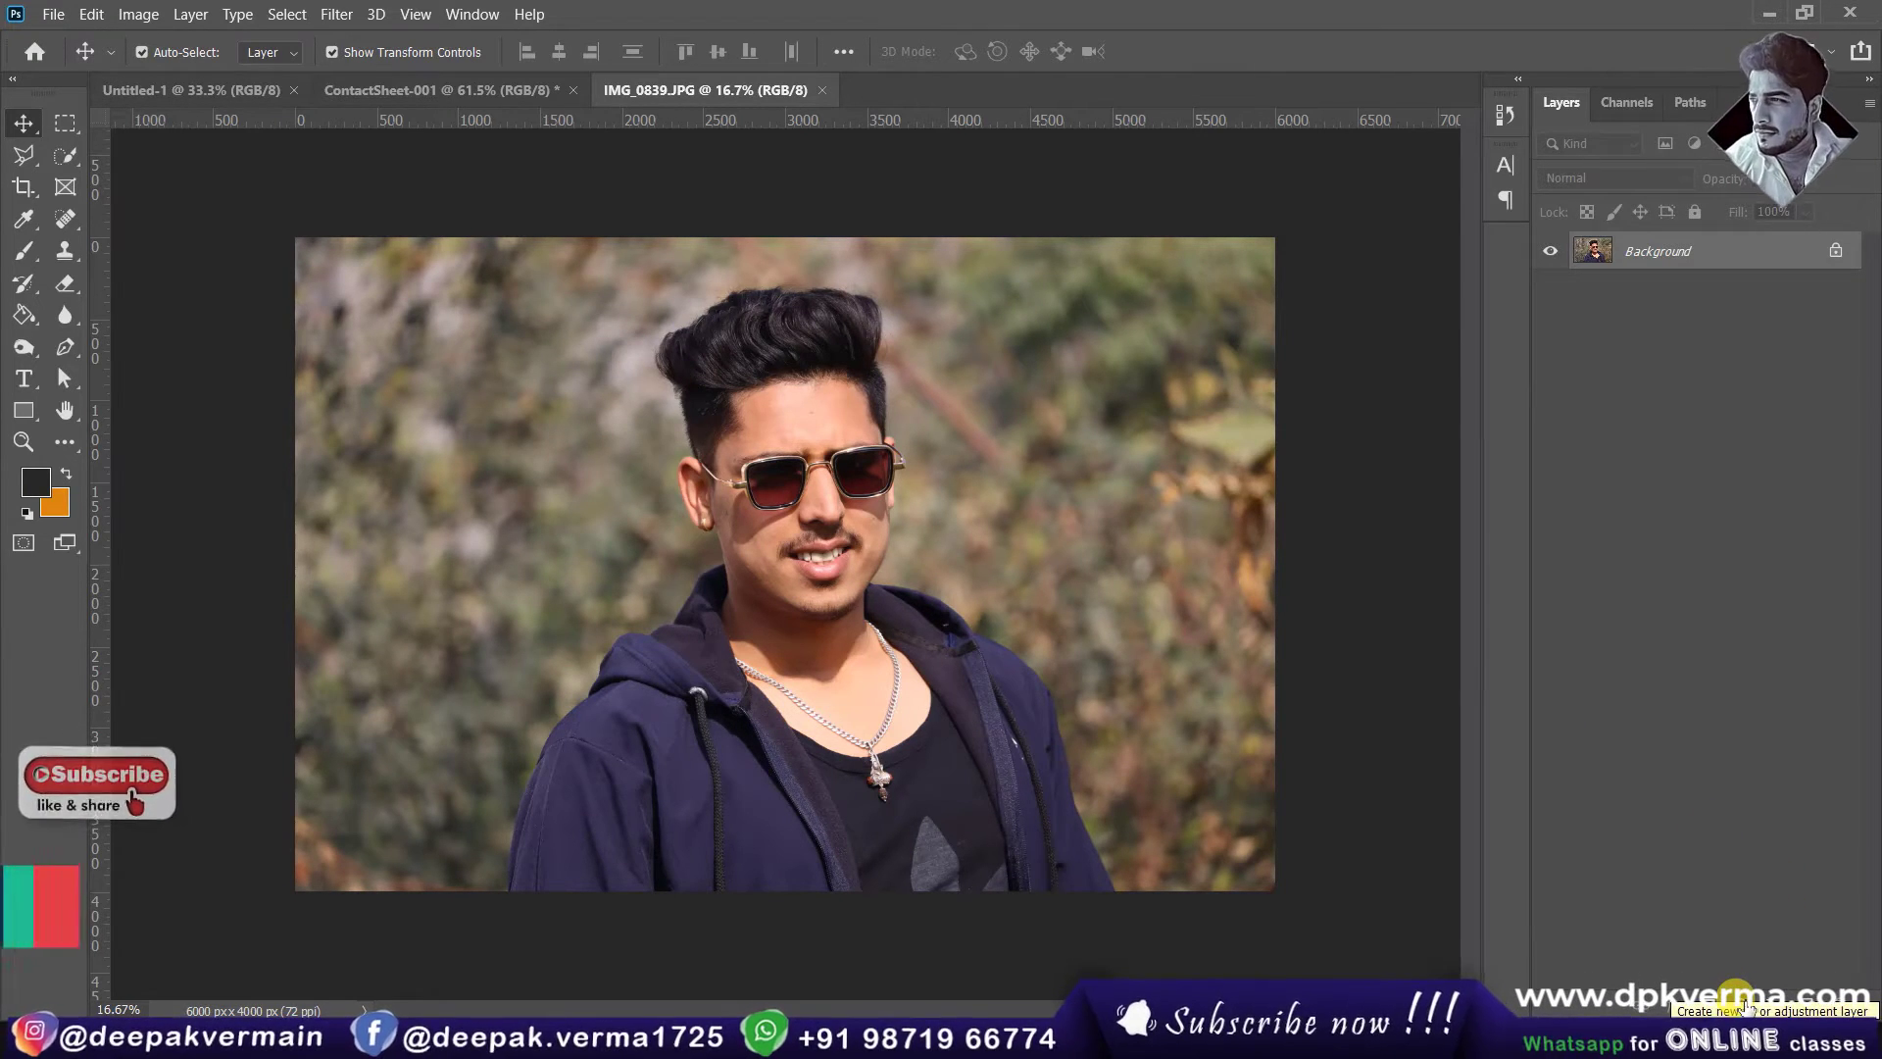
{"action": "left_click", "coordinate": [1745, 1003]}
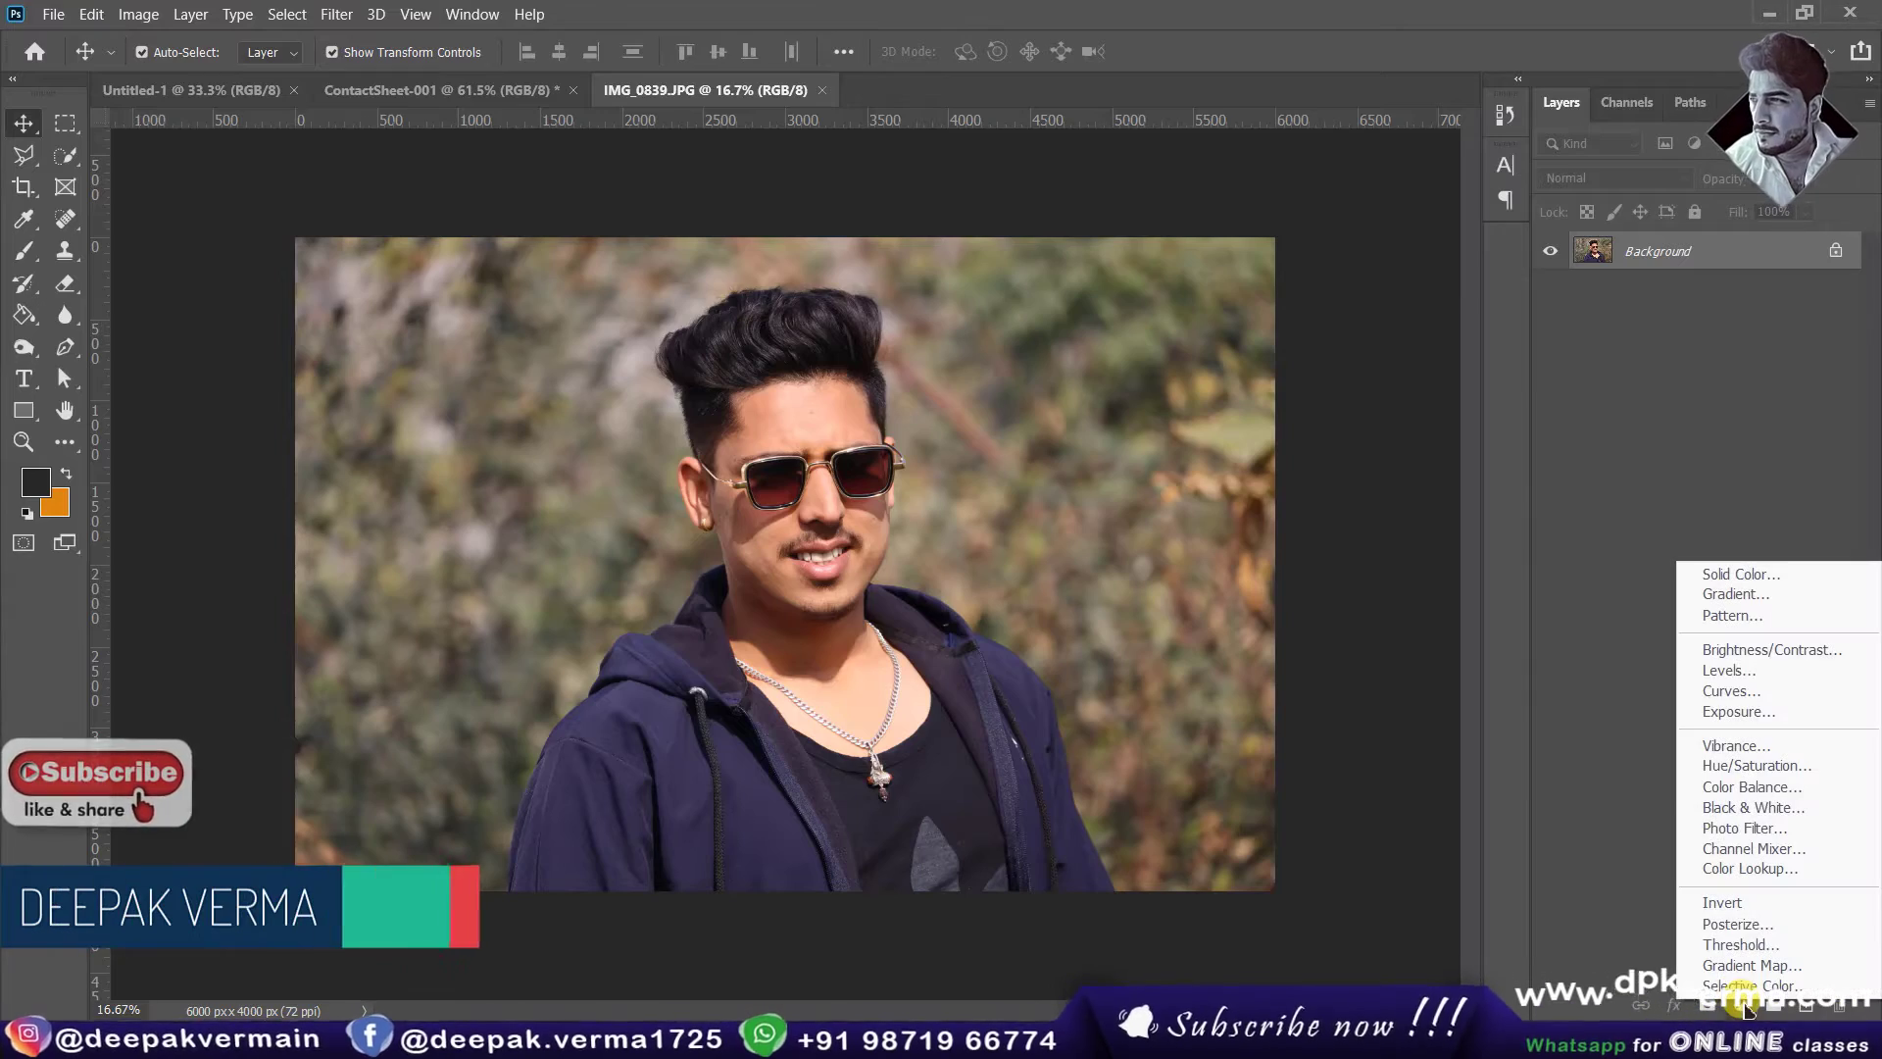
Step: Add a Pattern Fill layer using the mosaic pattern at scale 100
{"action": "left_click", "coordinate": [1732, 615]}
{"action": "left_click_drag", "start_coordinate": [468, 428], "coordinate": [456, 315]}
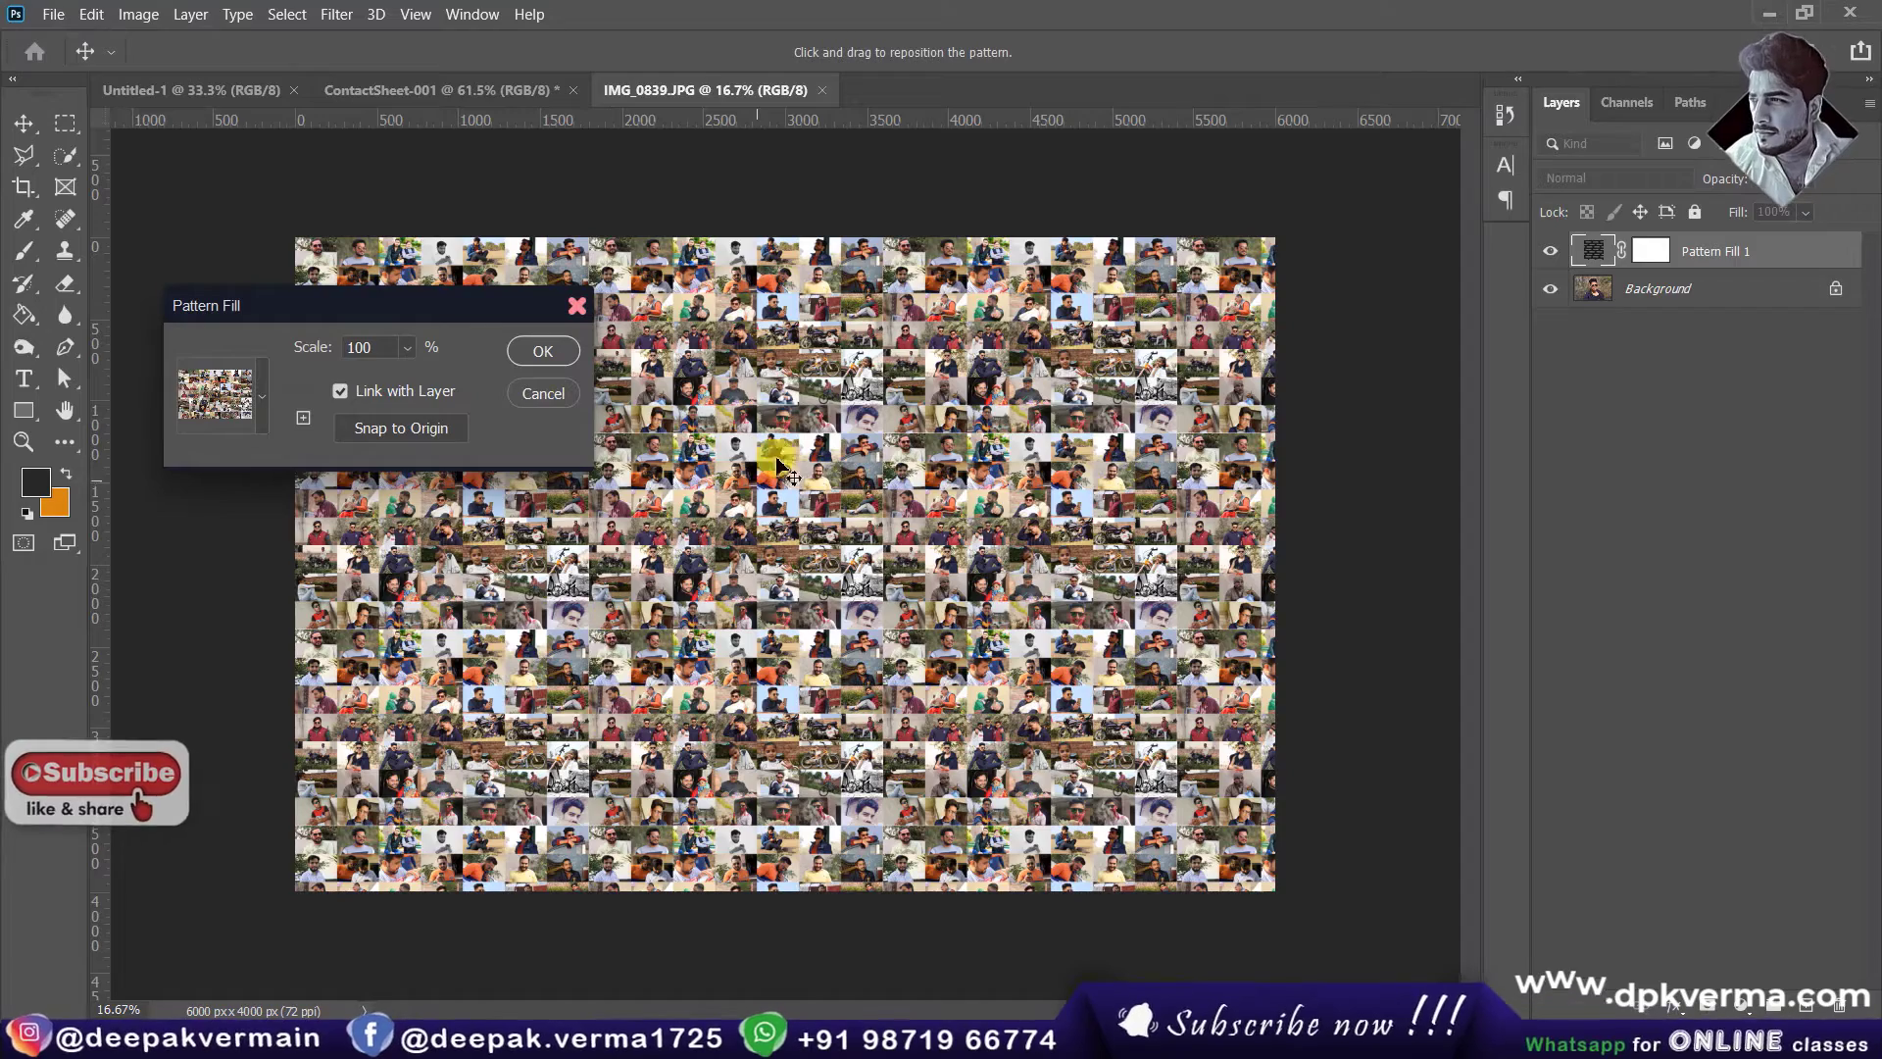
{"action": "left_click", "coordinate": [406, 347]}
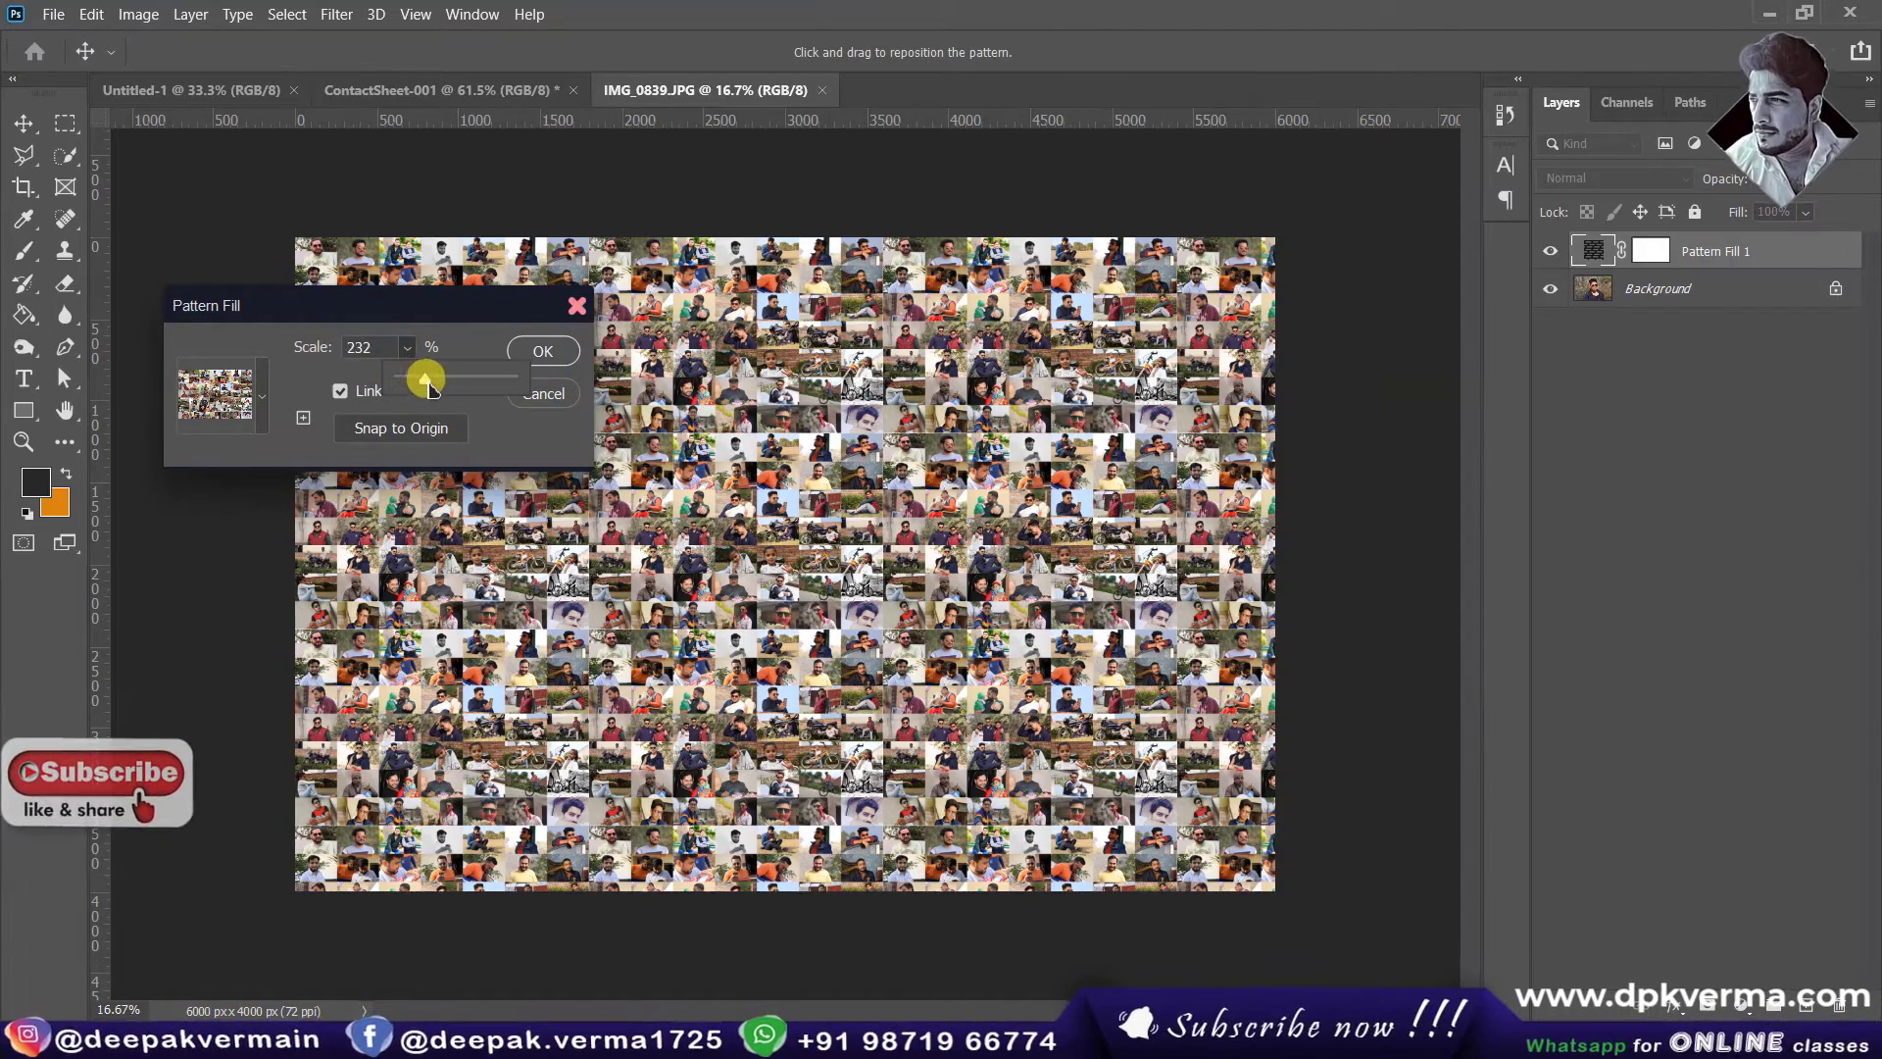
{"action": "mouse_move", "coordinate": [431, 390]}
{"action": "left_mouse_down"}
{"action": "mouse_move", "coordinate": [450, 387]}
{"action": "mouse_move", "coordinate": [415, 388]}
{"action": "left_mouse_up"}
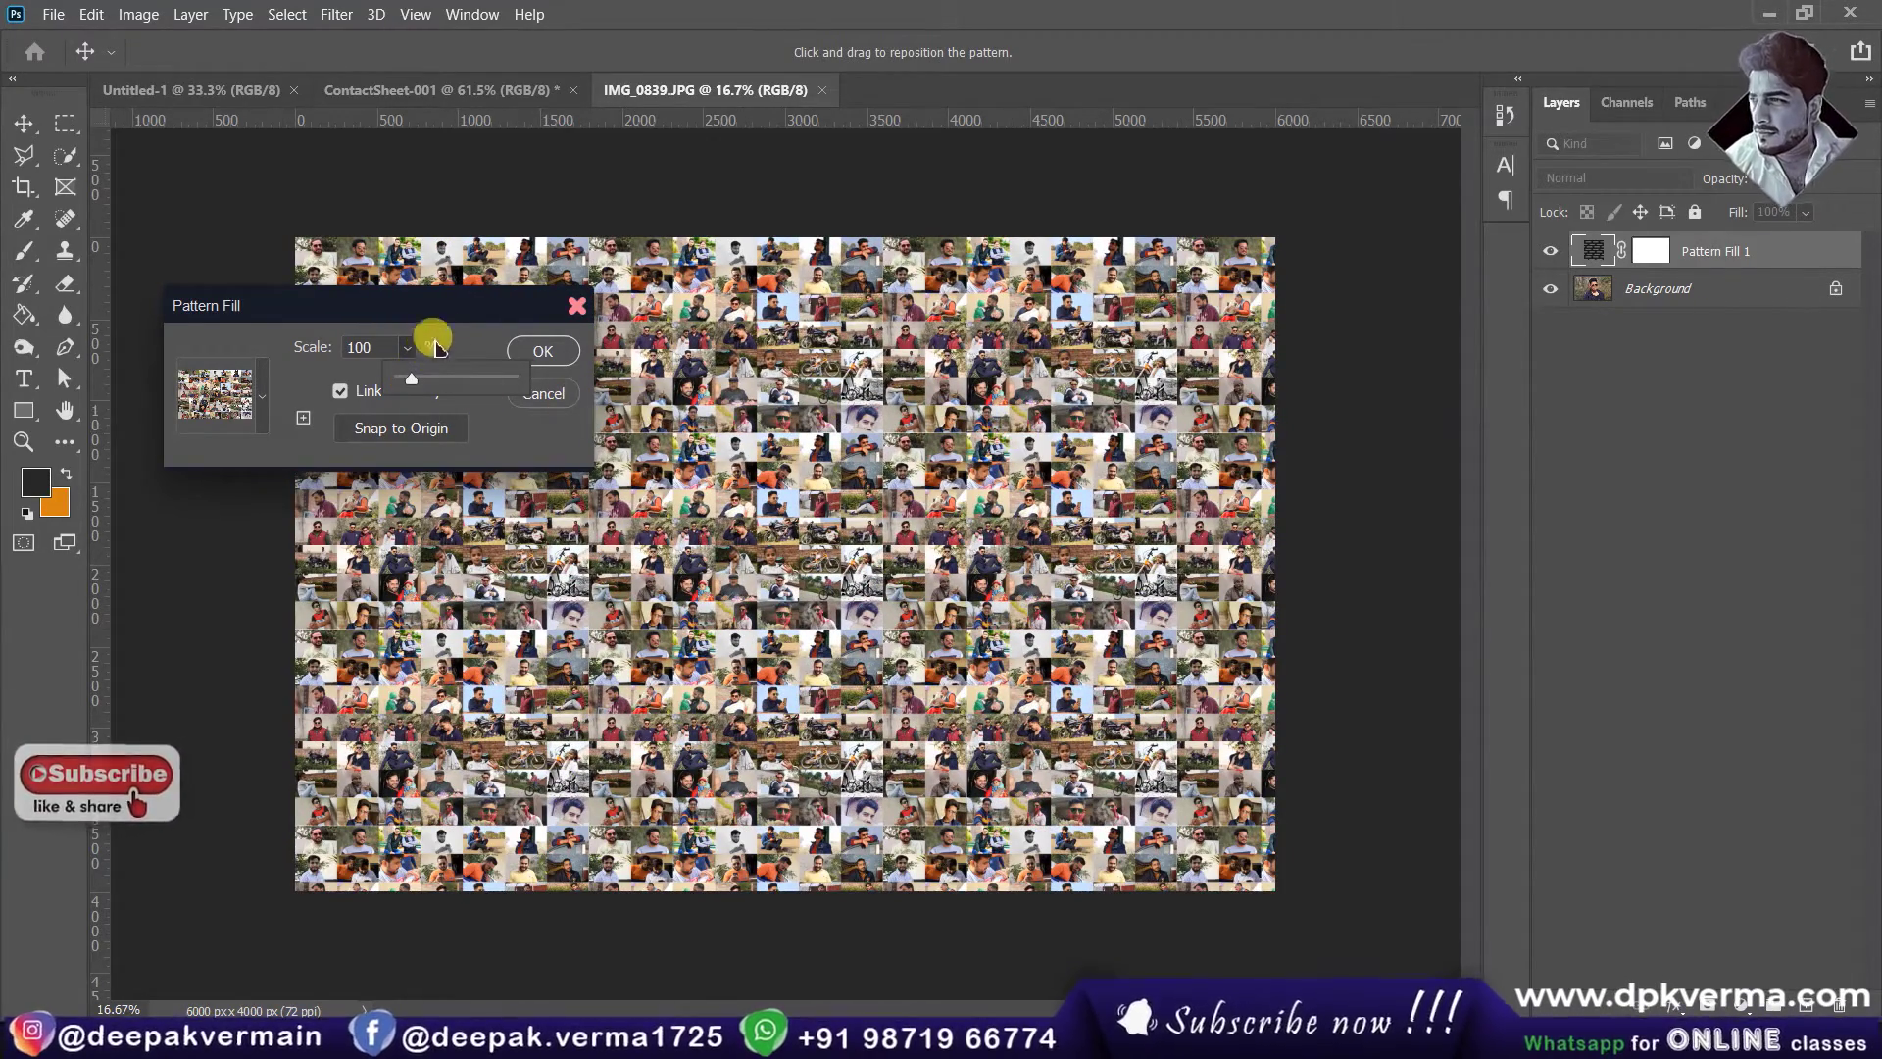
{"action": "left_click", "coordinate": [542, 353]}
{"action": "left_click", "coordinate": [542, 353]}
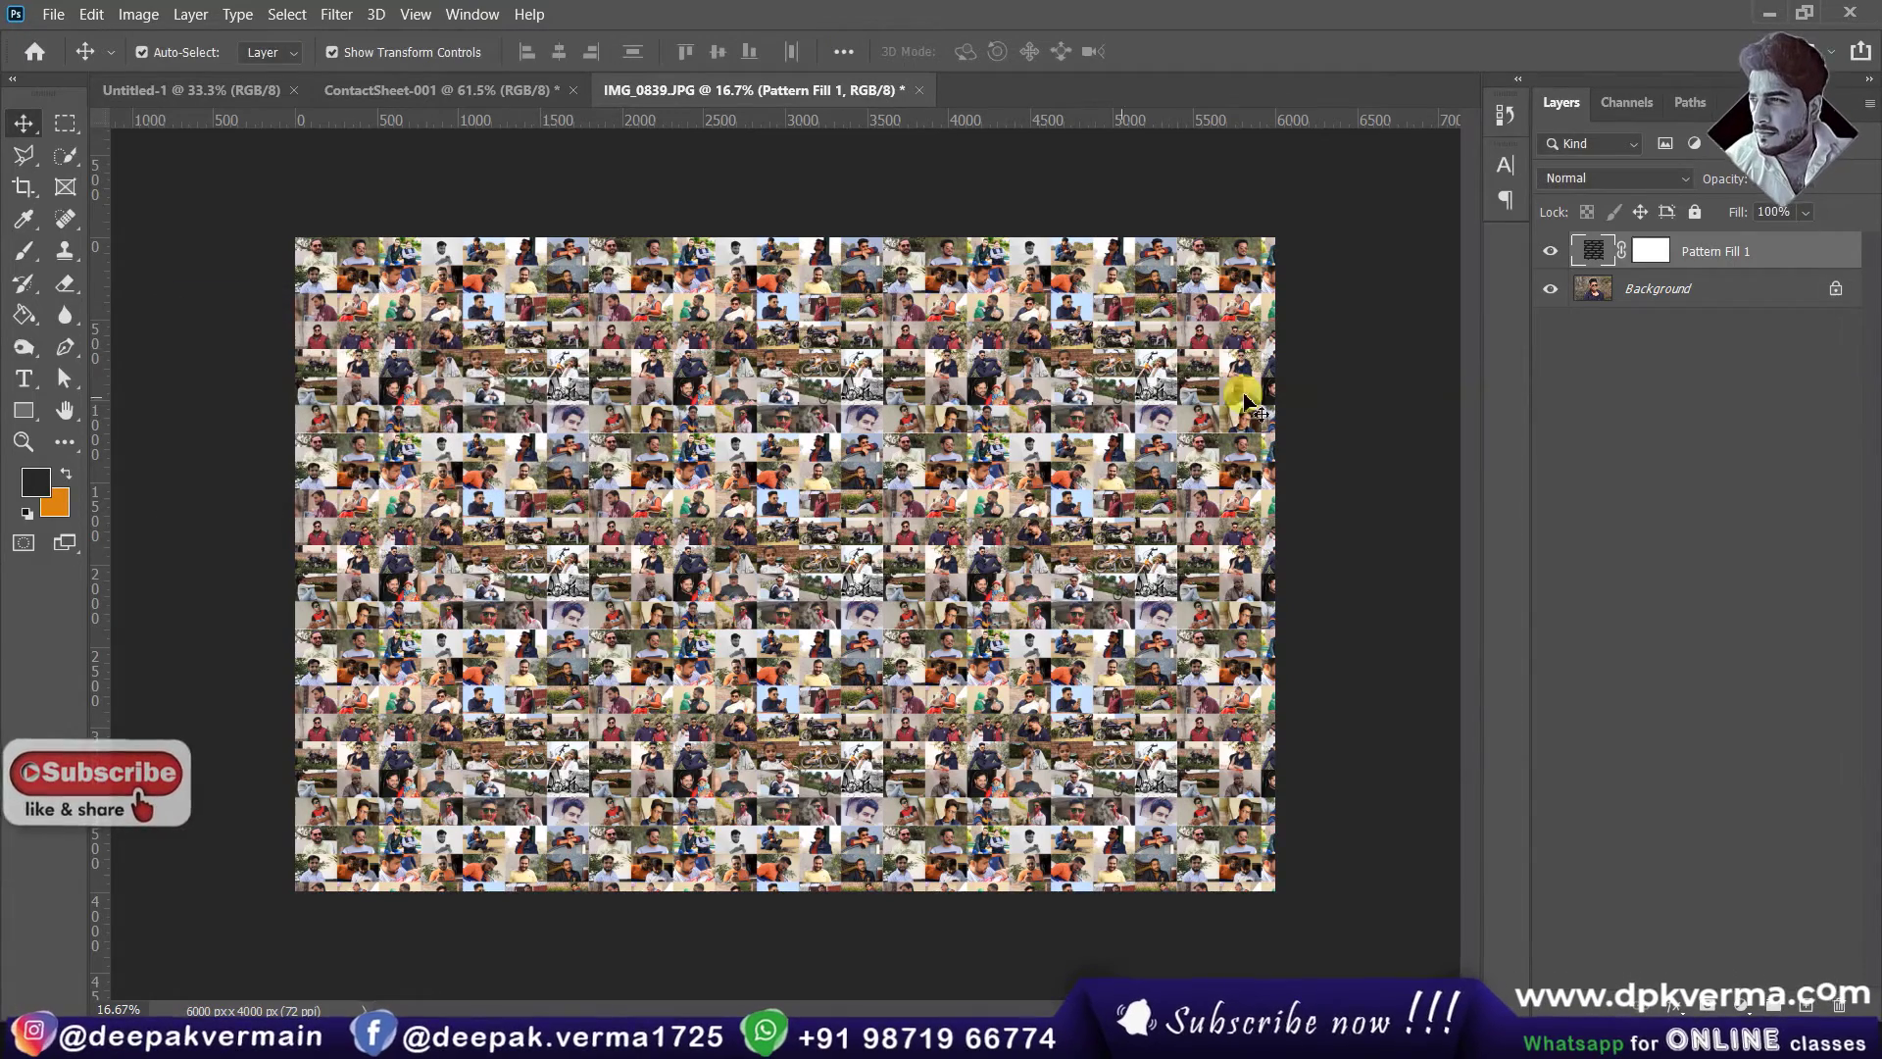
Step: Set the pattern layer to Overlay blend mode and select the portrait Background layer
{"action": "left_click", "coordinate": [1582, 185]}
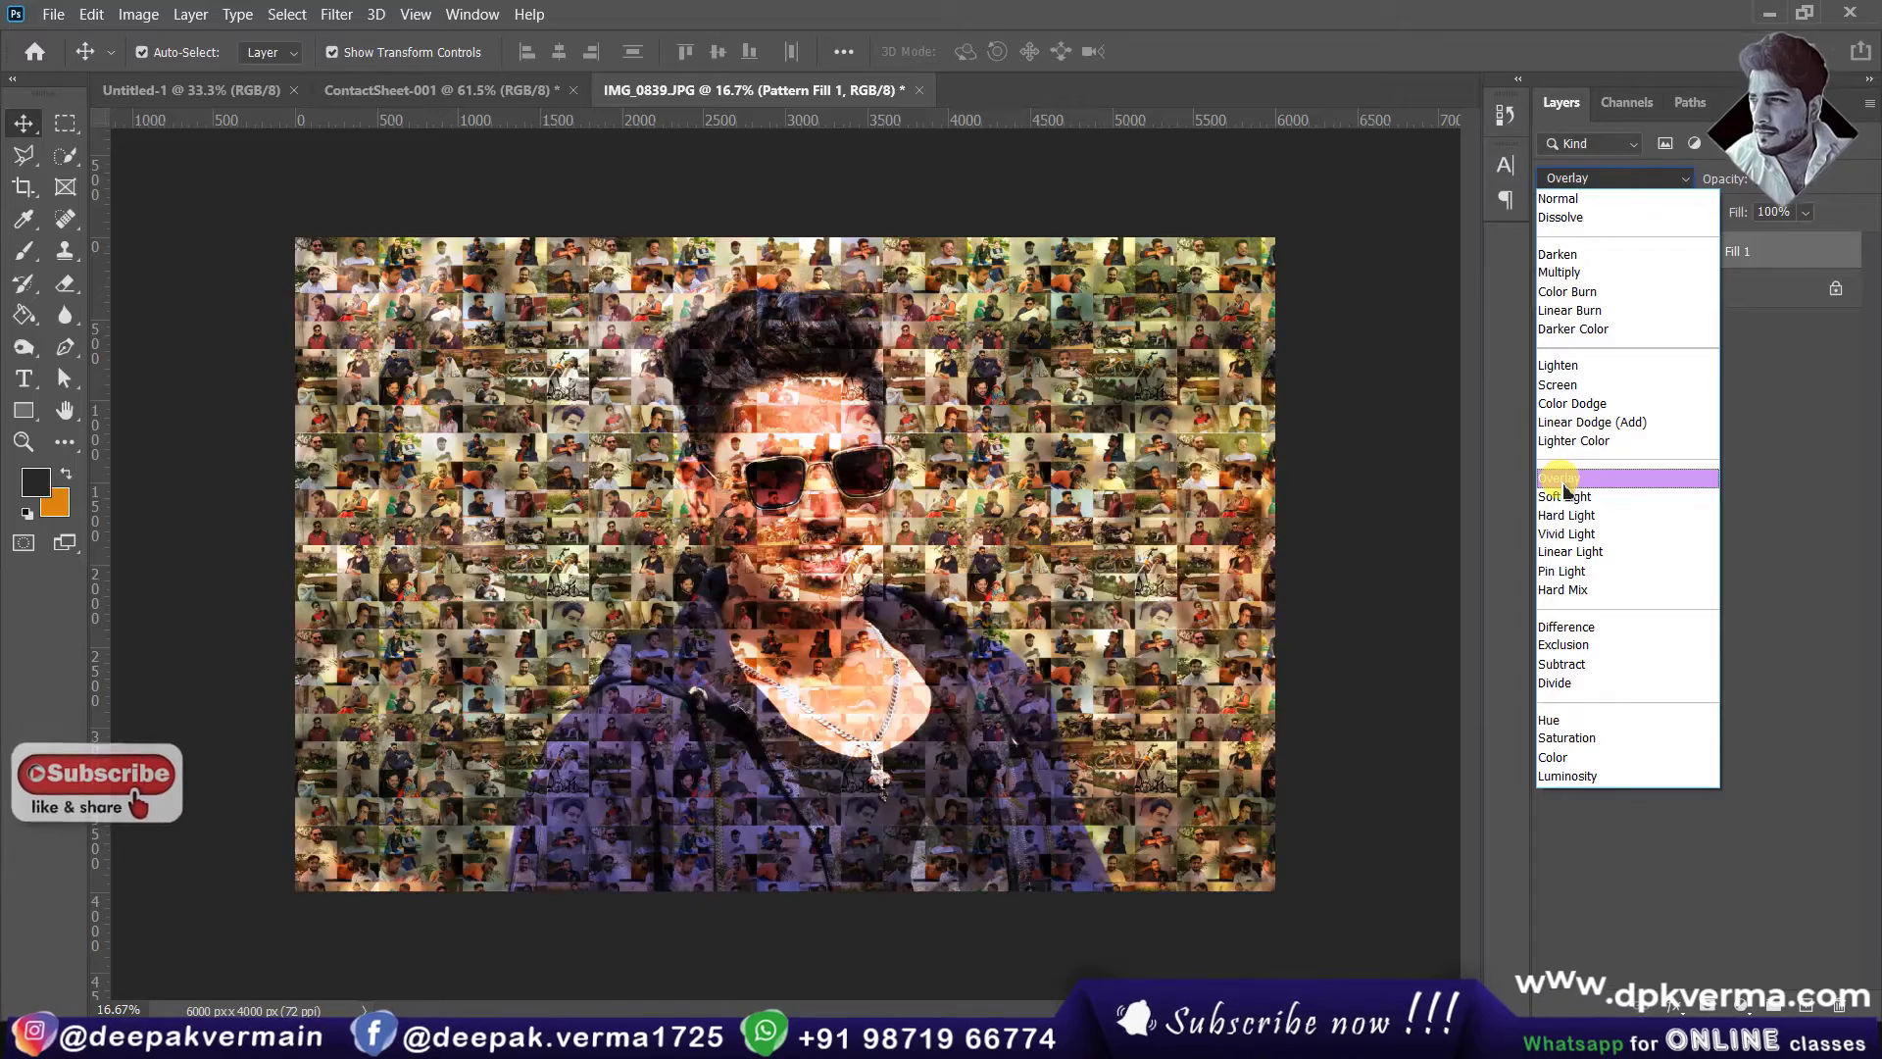
{"action": "left_click", "coordinate": [1564, 480]}
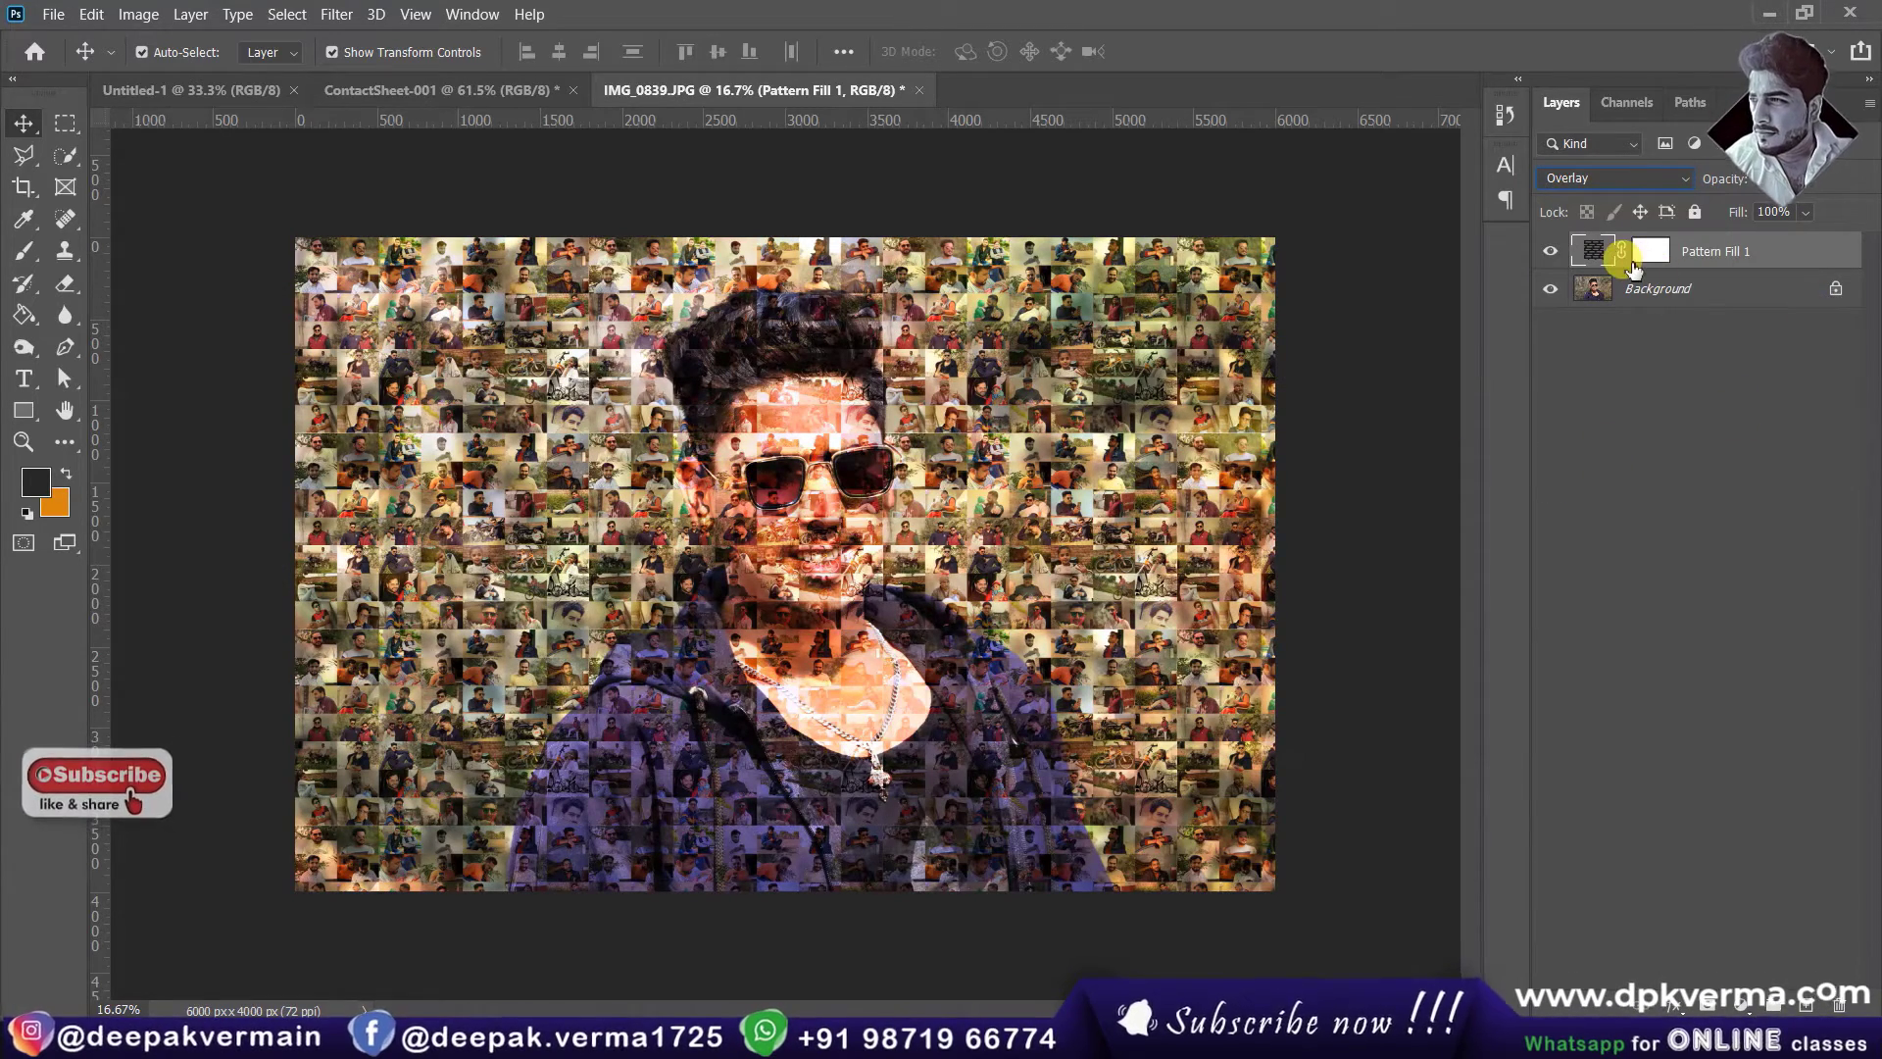
{"action": "left_click", "coordinate": [1603, 288]}
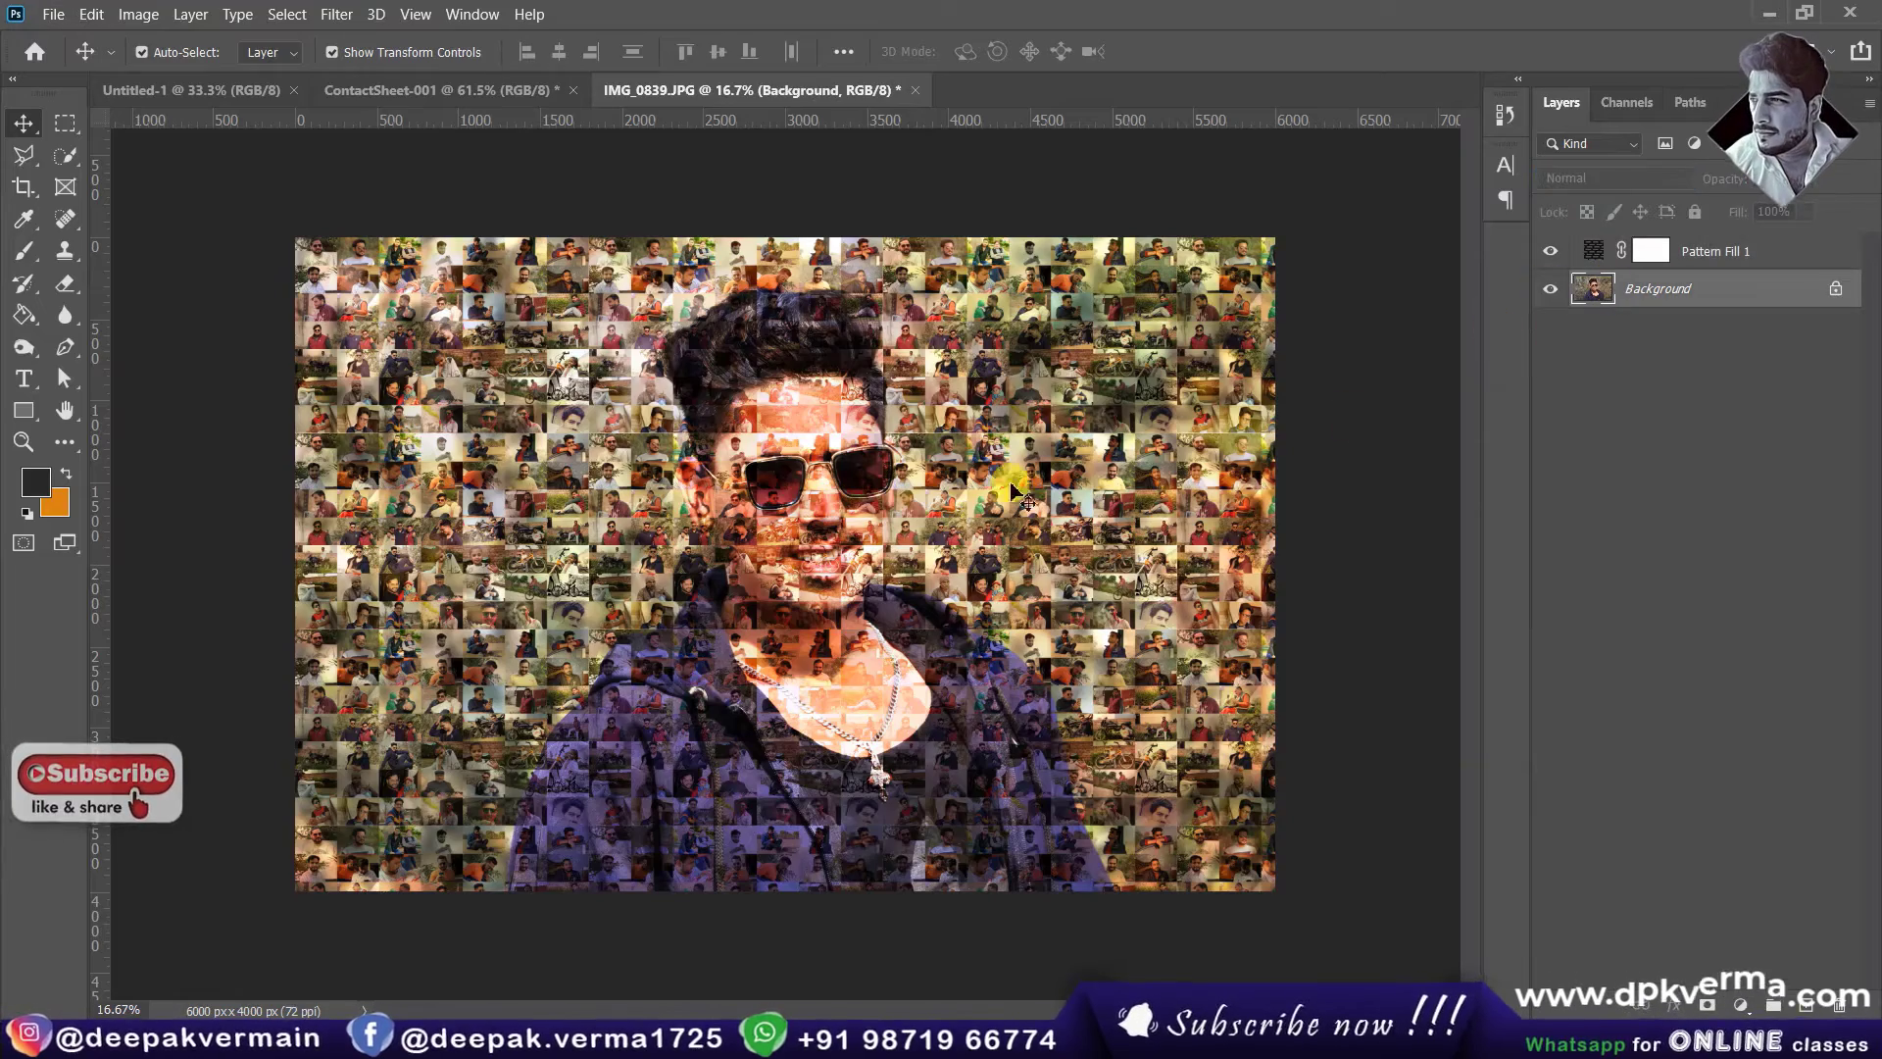
{"action": "scroll", "coordinate": [839, 527], "scroll_direction": "up", "scroll_amount": 1}
{"action": "scroll", "coordinate": [839, 527], "scroll_direction": "up", "scroll_amount": 1}
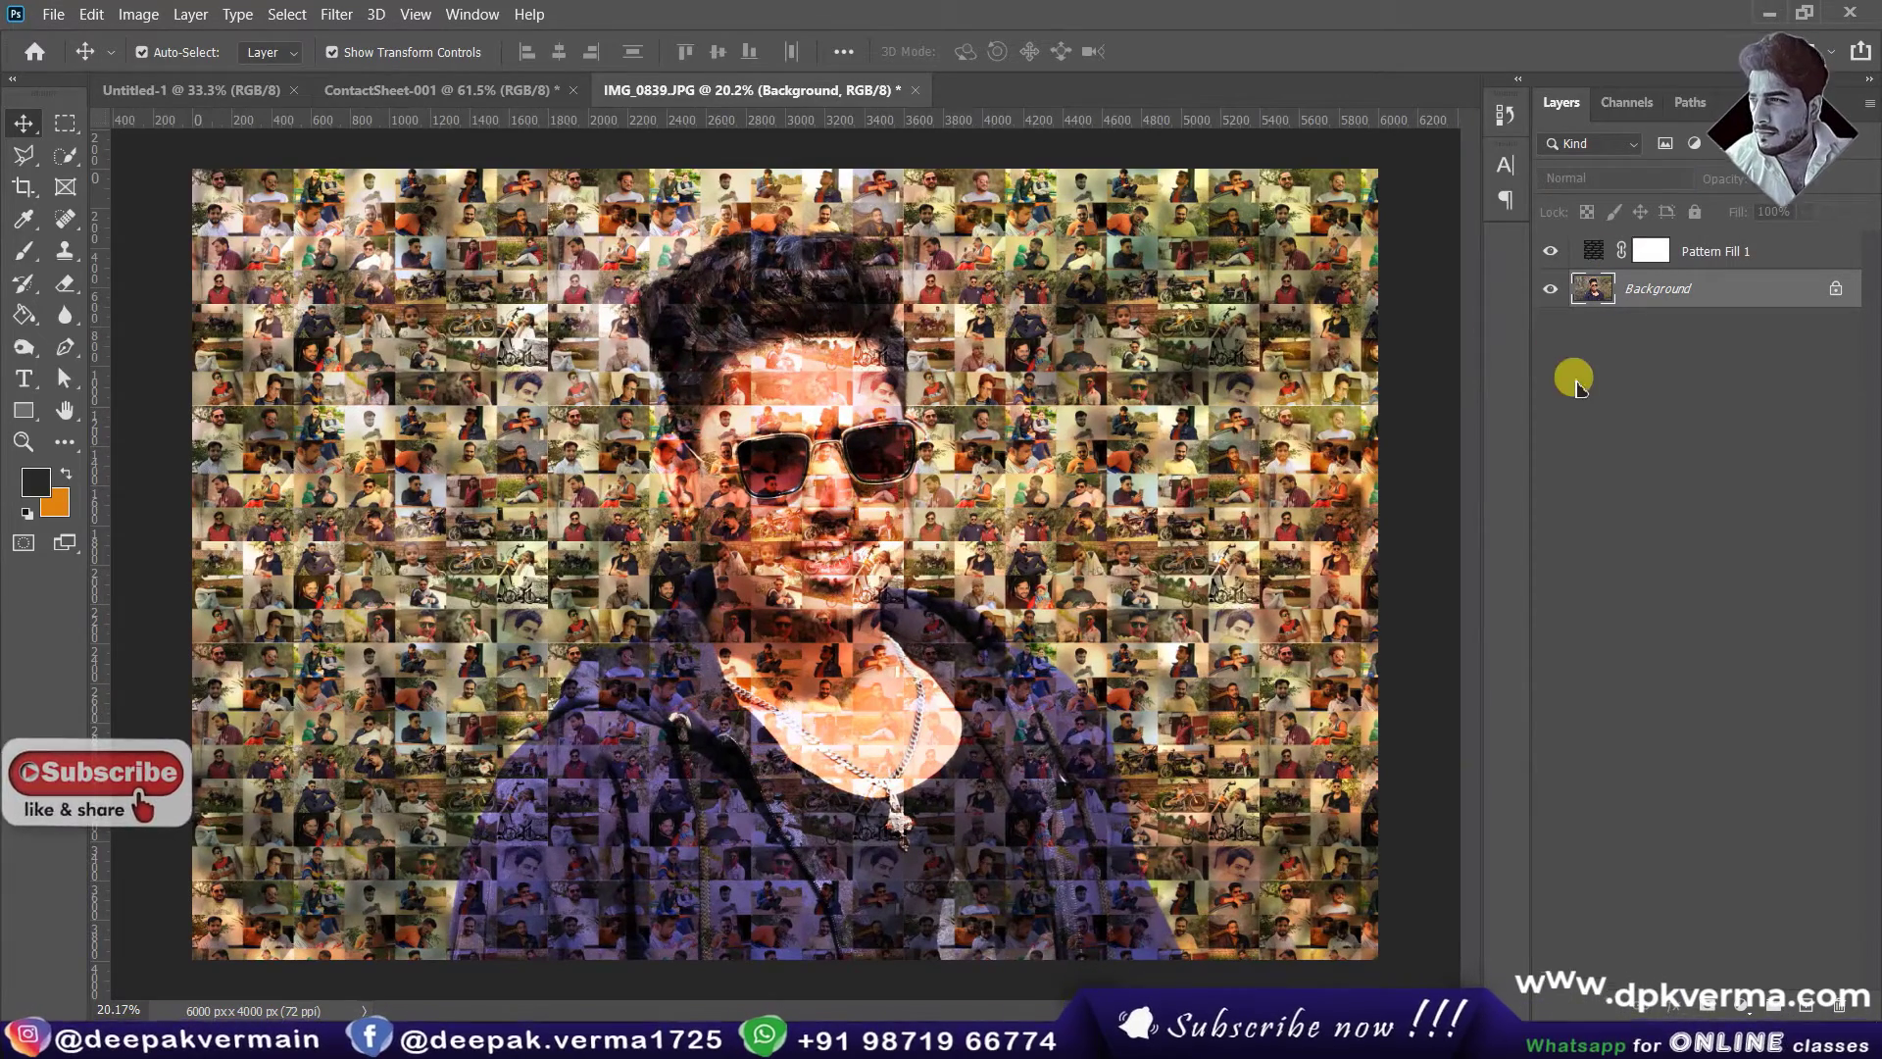
Step: Make the portrait layer a smart object and apply Shadows/Highlights with midtone +17 and color -10
{"action": "right_click", "coordinate": [1622, 291]}
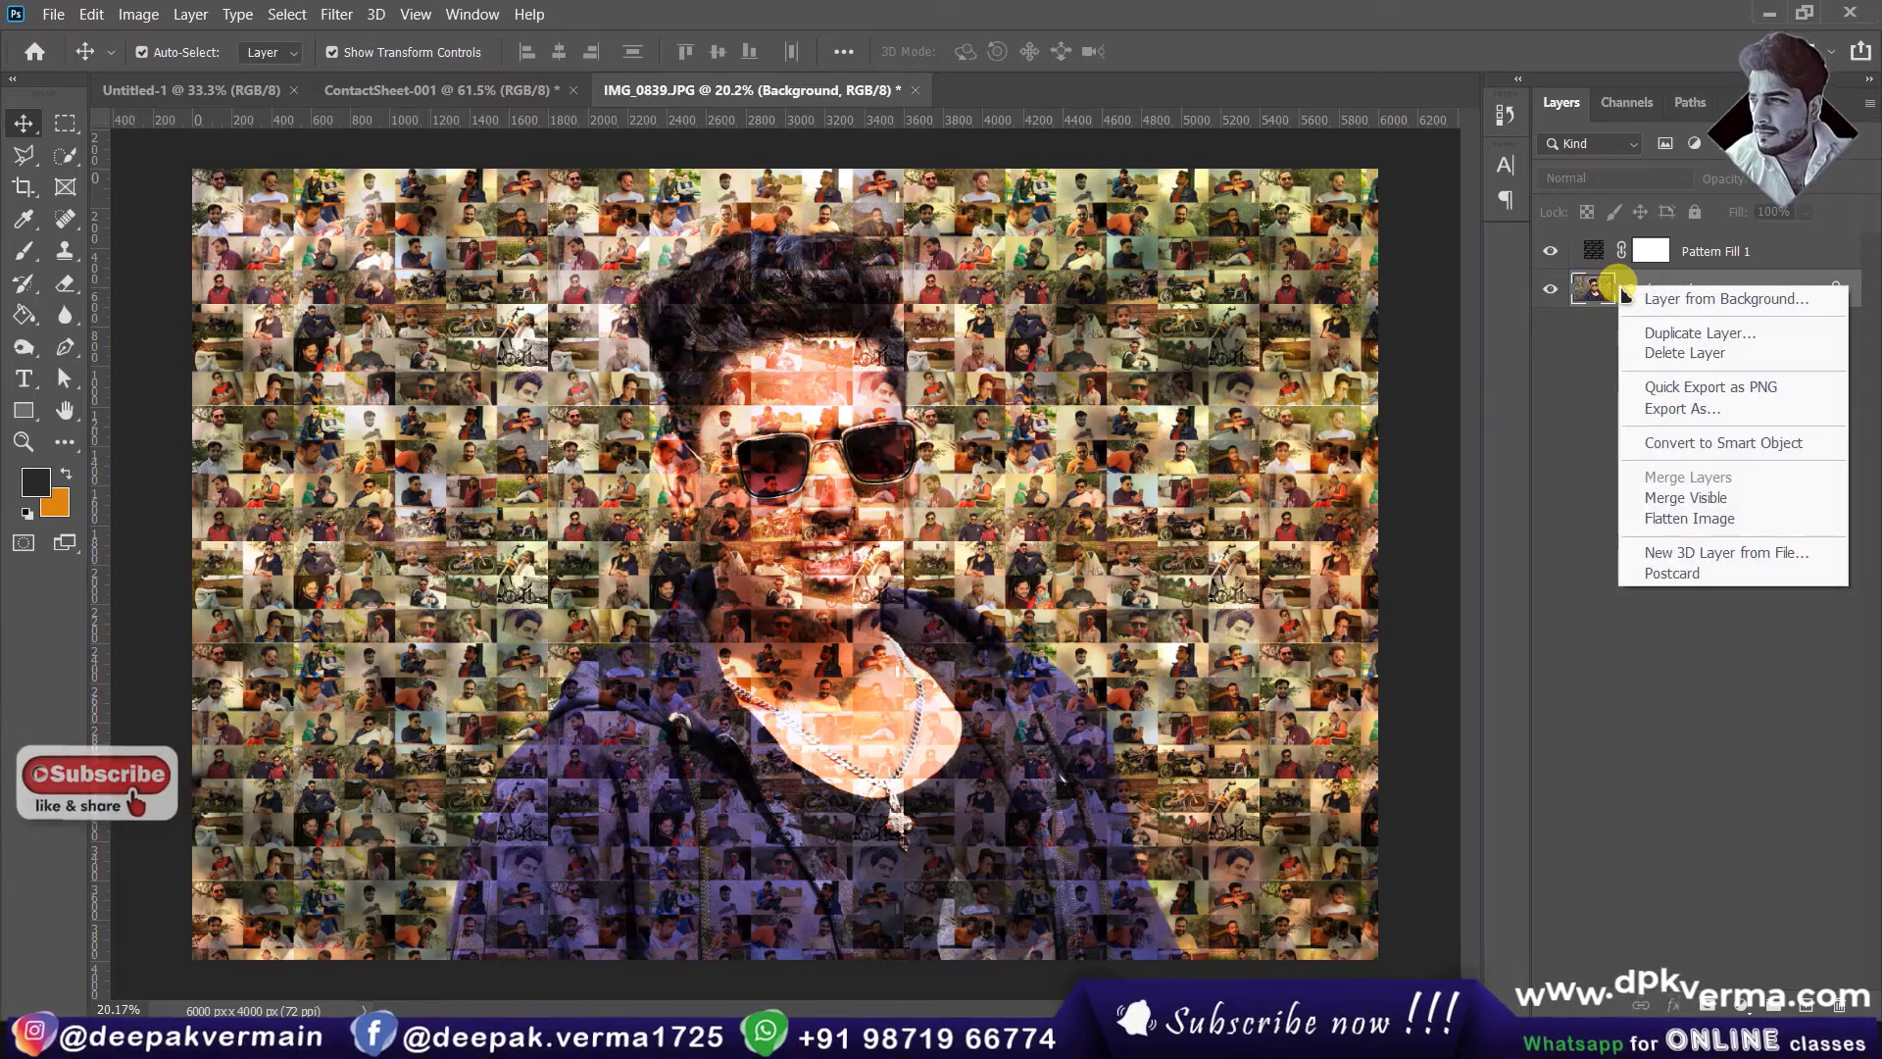
{"action": "left_click", "coordinate": [1682, 446]}
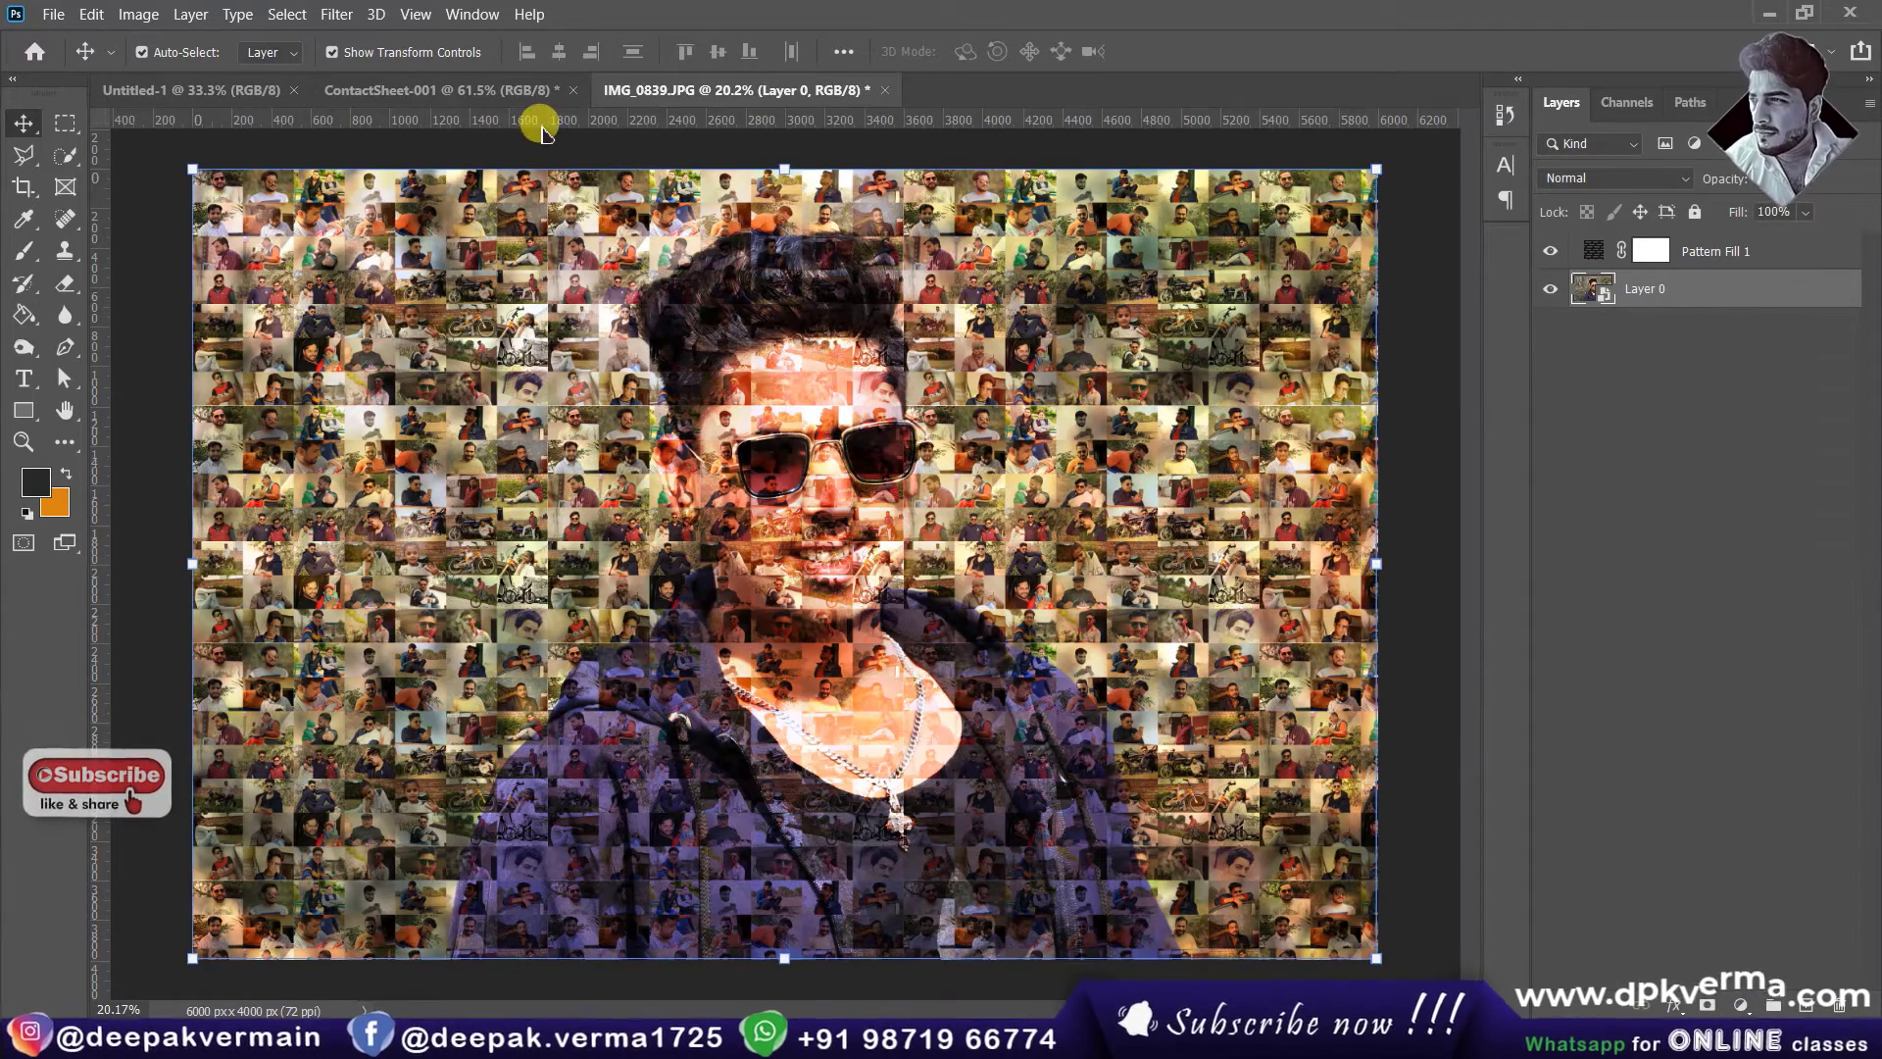
{"action": "left_click", "coordinate": [135, 13]}
{"action": "mouse_move", "coordinate": [174, 73]}
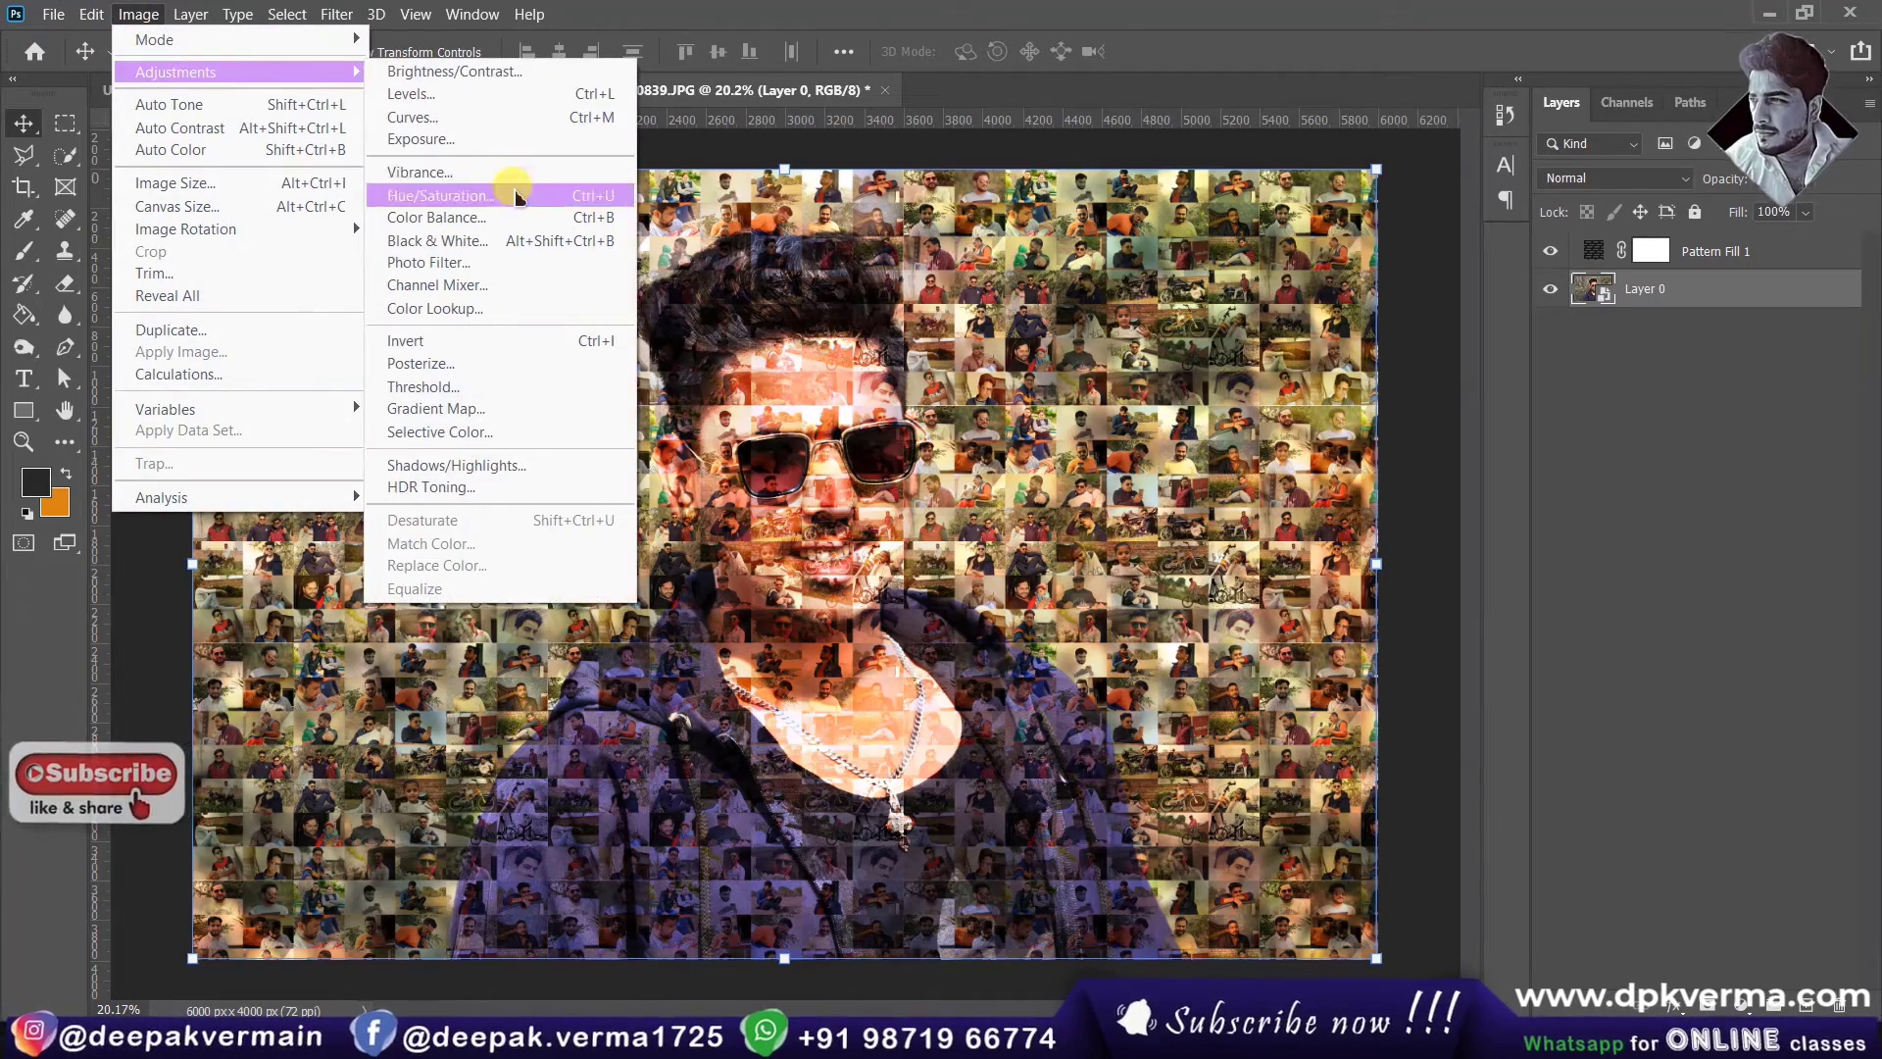
{"action": "left_click", "coordinate": [495, 469]}
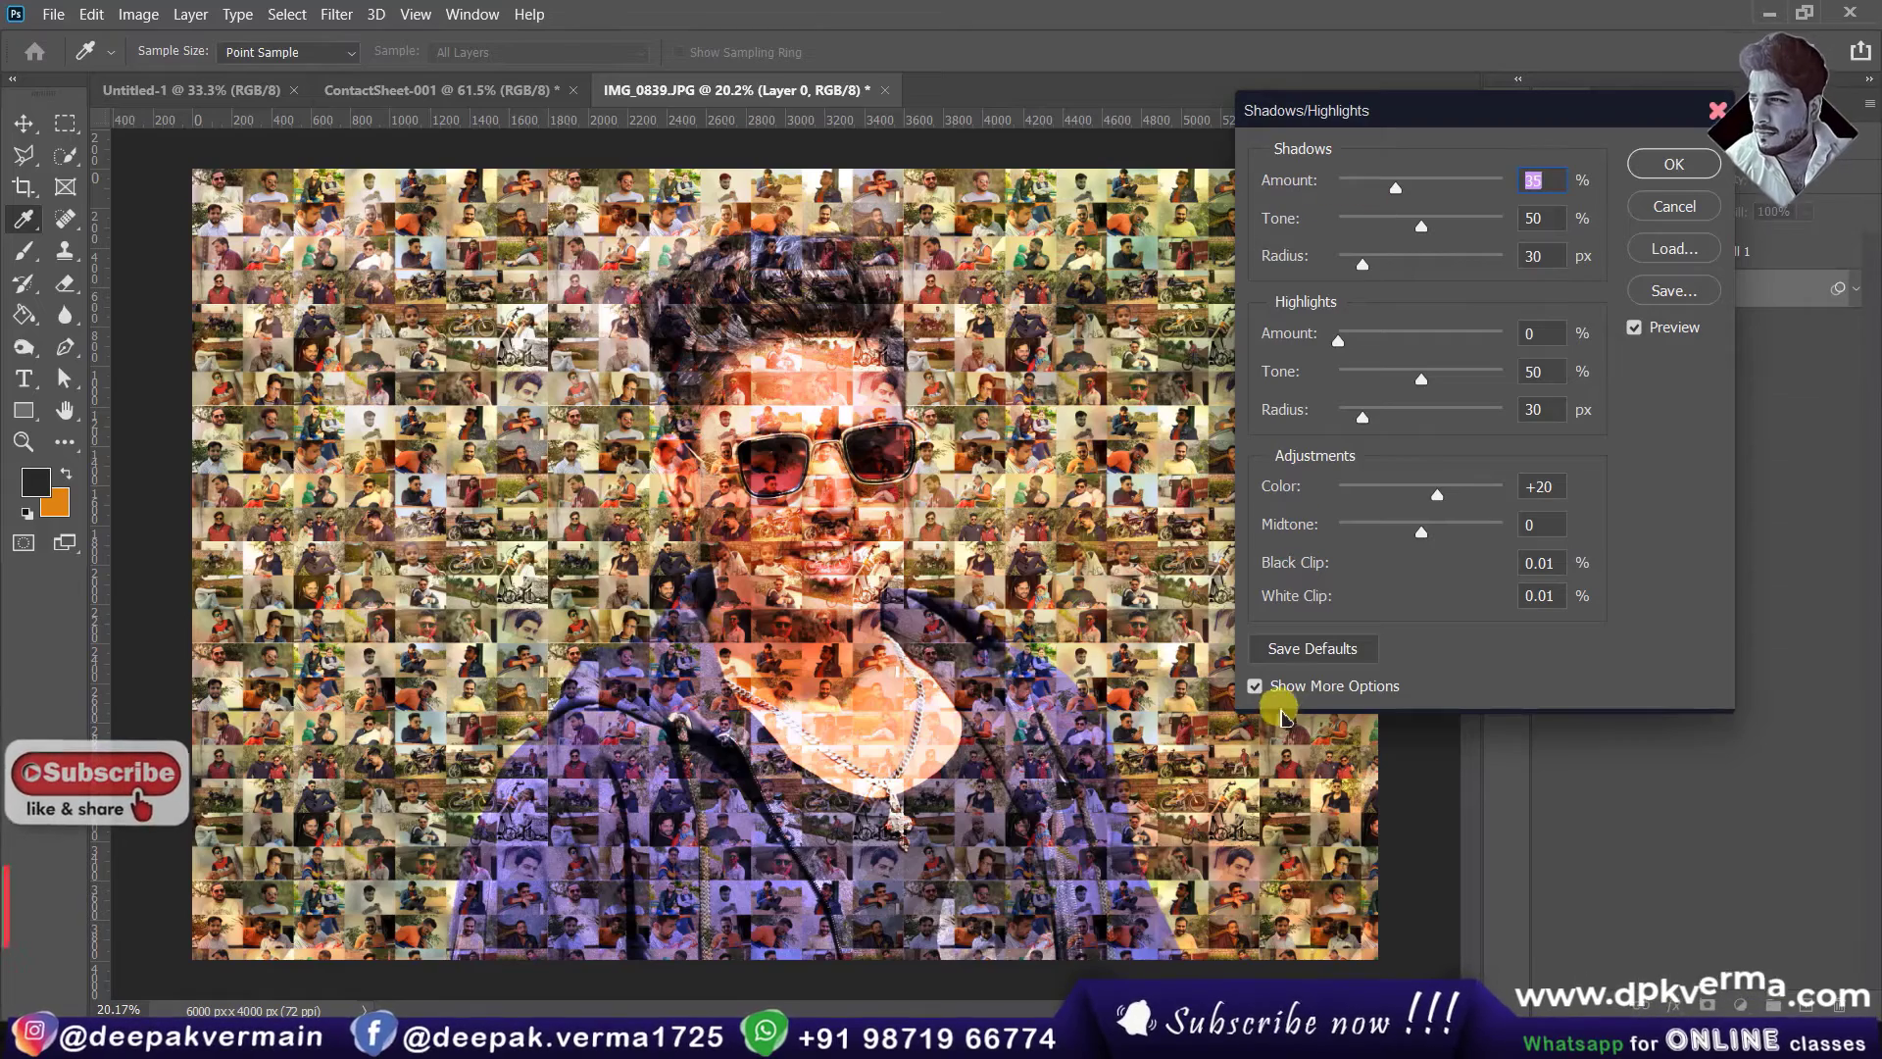
{"action": "left_click", "coordinate": [1260, 686]}
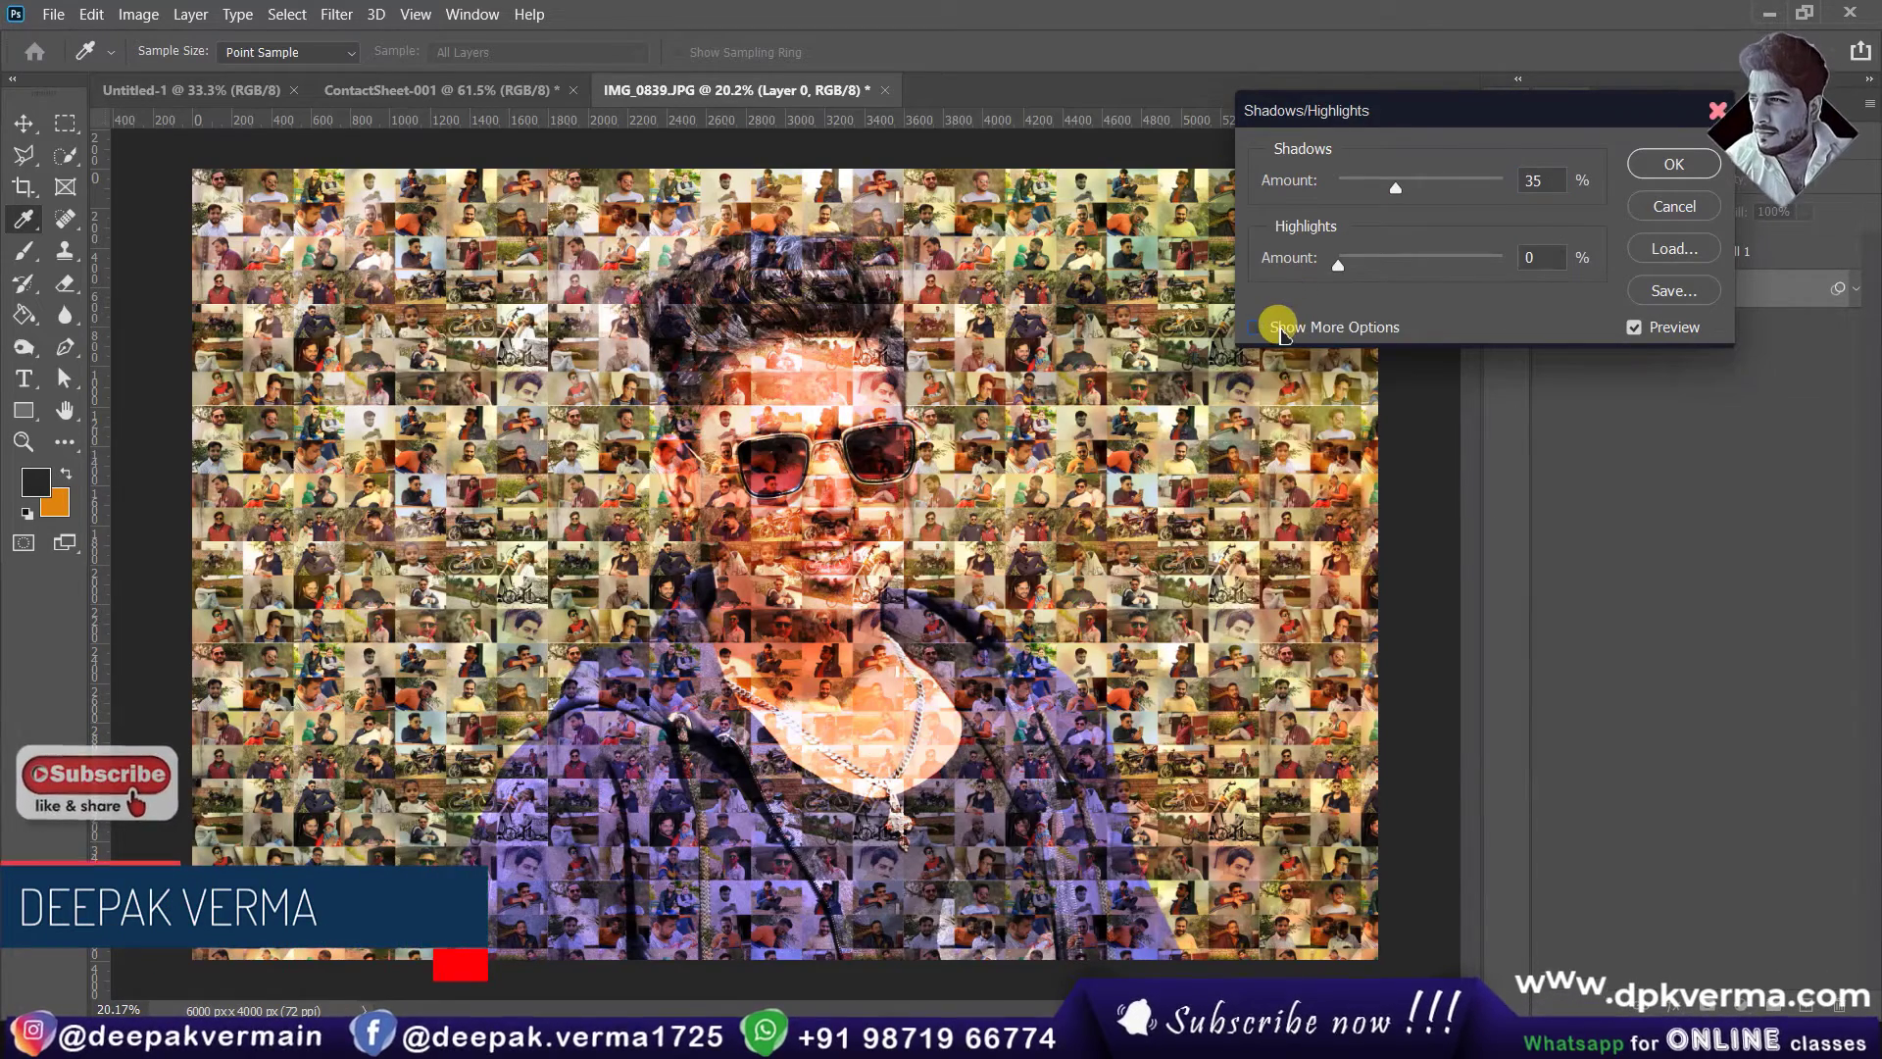
{"action": "left_click", "coordinate": [1274, 320]}
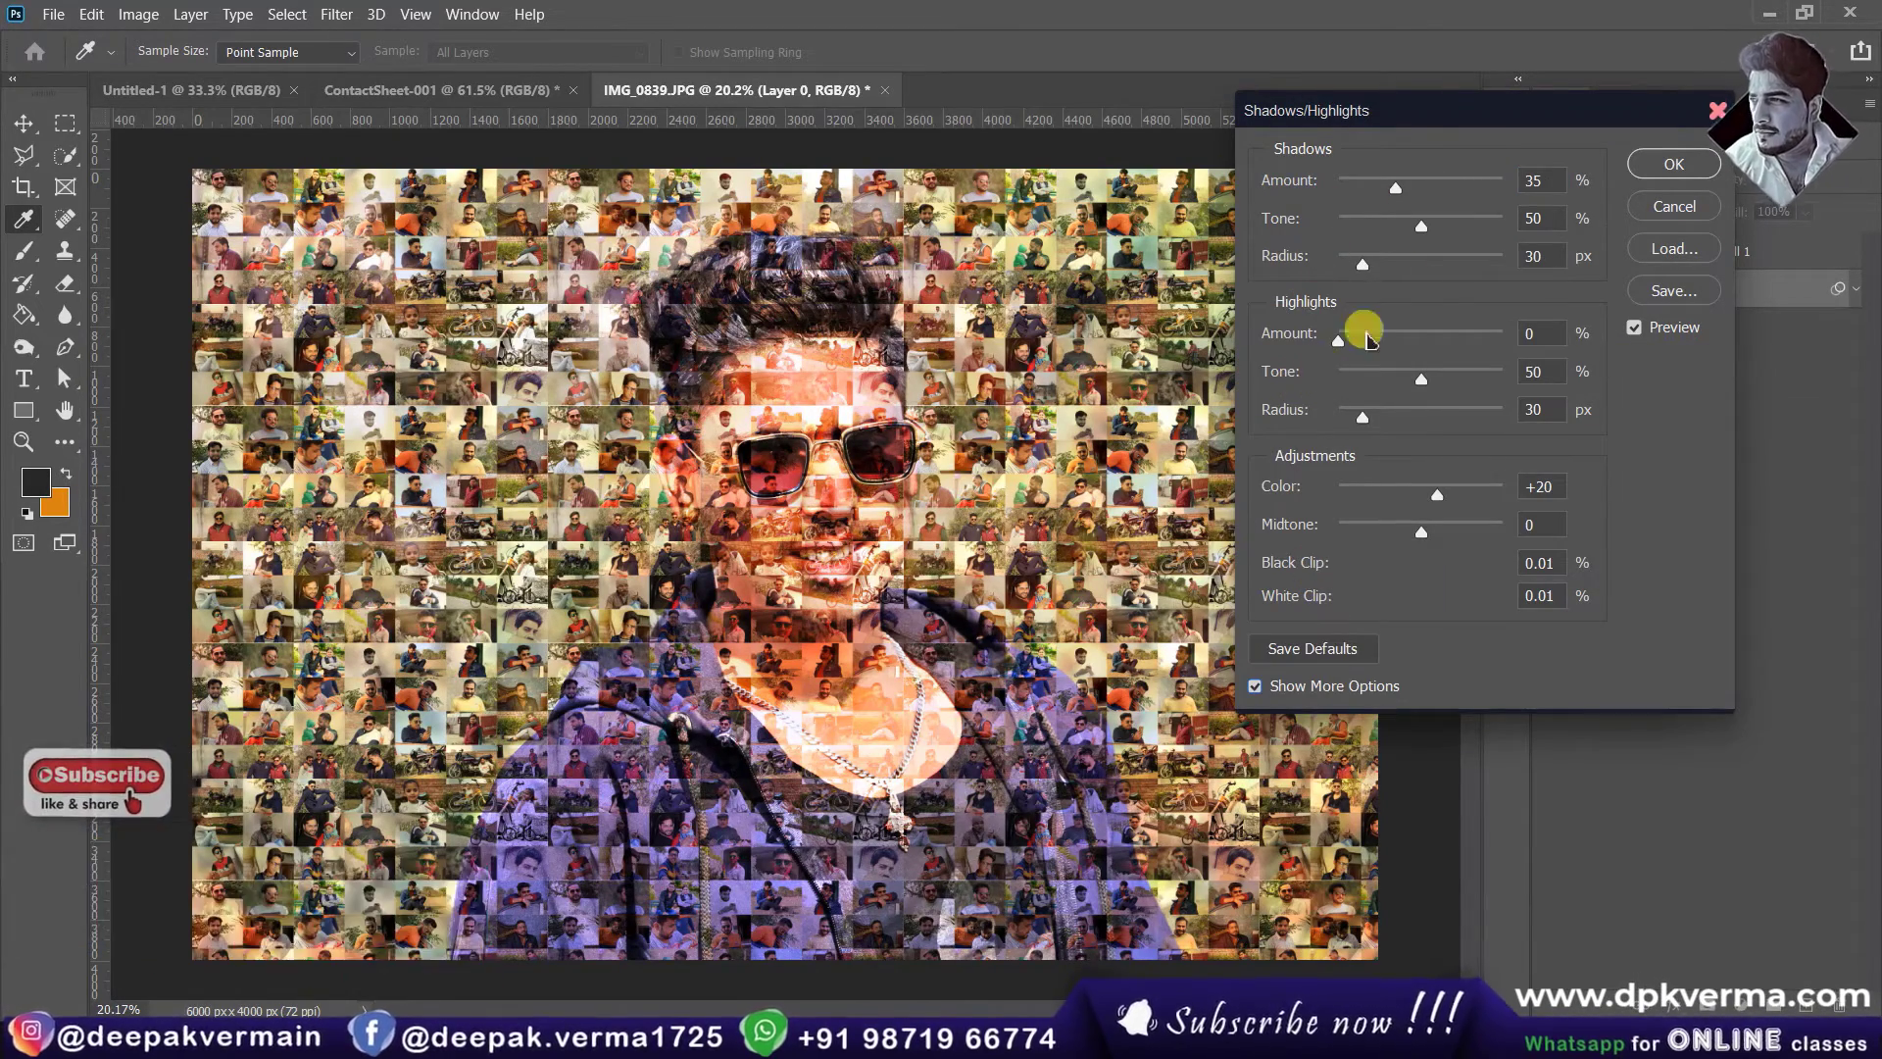
{"action": "mouse_move", "coordinate": [1400, 193]}
{"action": "left_mouse_down"}
{"action": "mouse_move", "coordinate": [1486, 186]}
{"action": "mouse_move", "coordinate": [1373, 186]}
{"action": "mouse_move", "coordinate": [1467, 227]}
{"action": "mouse_move", "coordinate": [1356, 225]}
{"action": "mouse_move", "coordinate": [1382, 239]}
{"action": "left_mouse_up"}
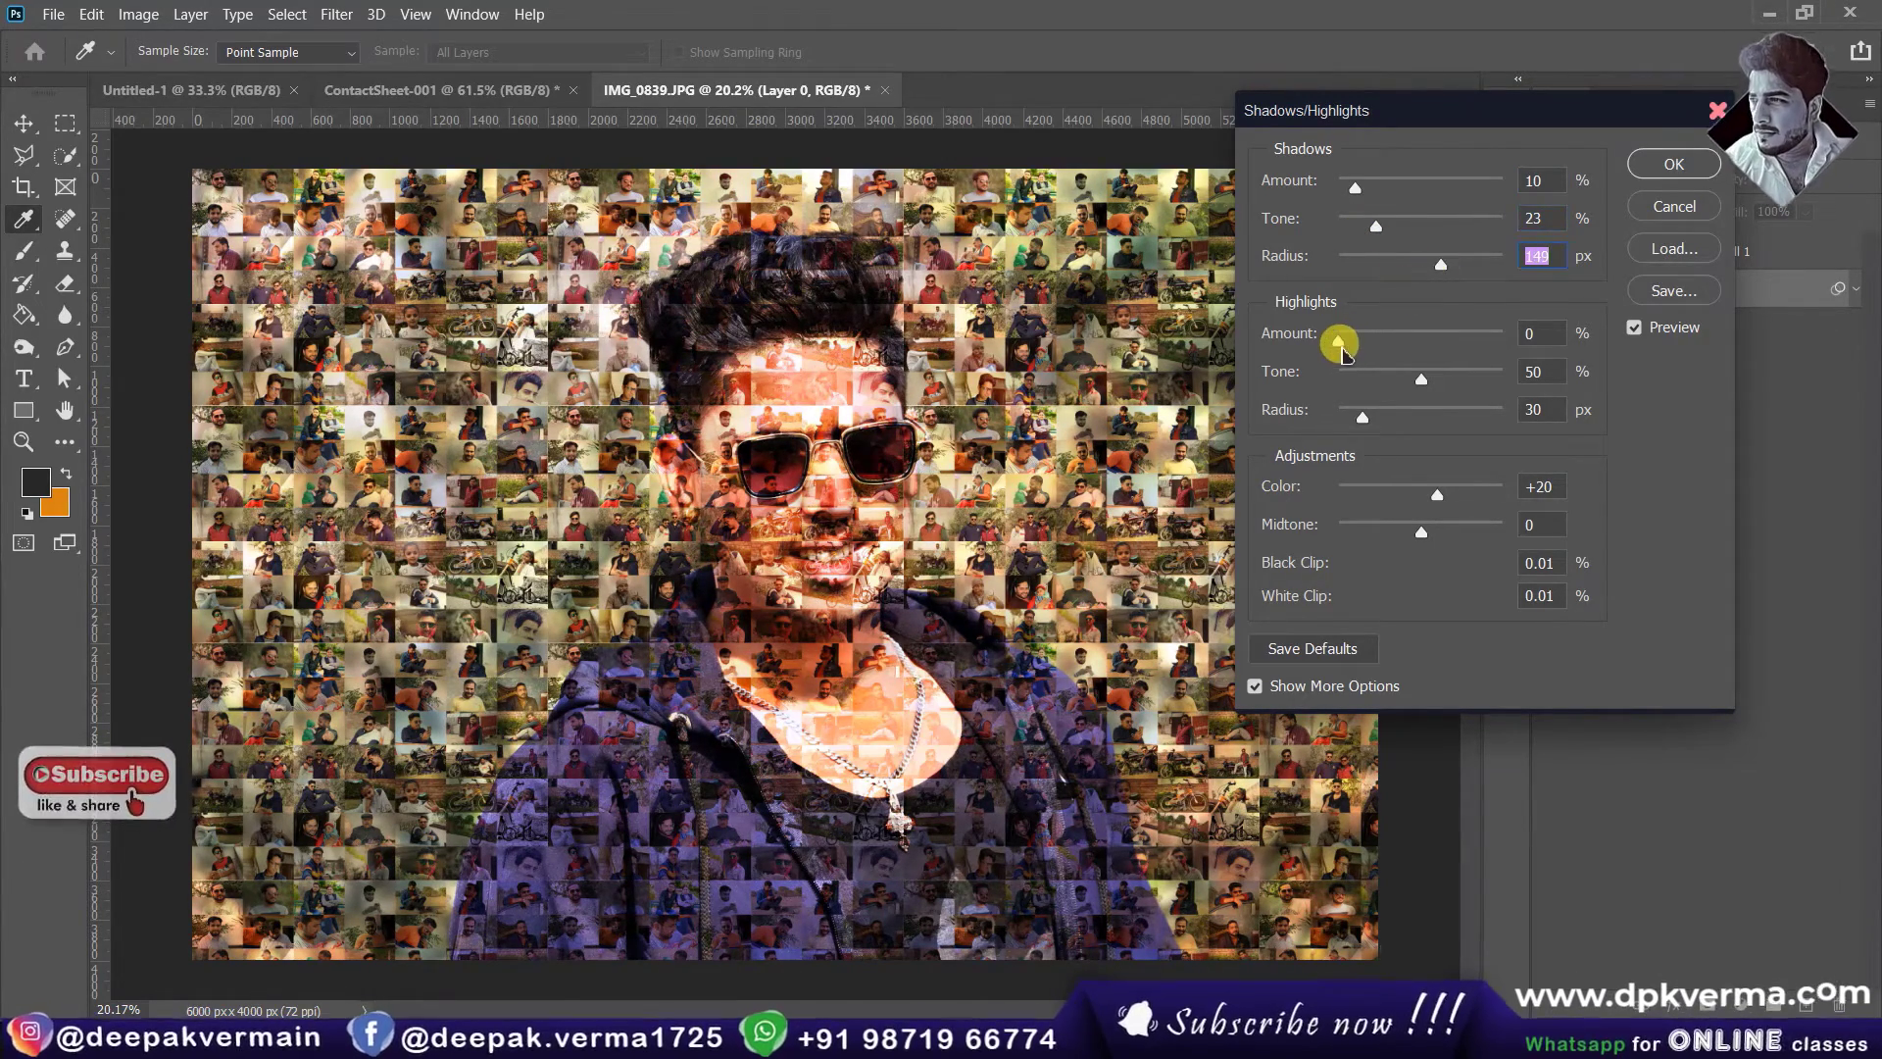
{"action": "mouse_move", "coordinate": [1341, 343]}
{"action": "left_mouse_down"}
{"action": "mouse_move", "coordinate": [1412, 337]}
{"action": "mouse_move", "coordinate": [1356, 343]}
{"action": "mouse_move", "coordinate": [1384, 391]}
{"action": "mouse_move", "coordinate": [1450, 417]}
{"action": "mouse_move", "coordinate": [1382, 422]}
{"action": "mouse_move", "coordinate": [1444, 417]}
{"action": "left_mouse_up"}
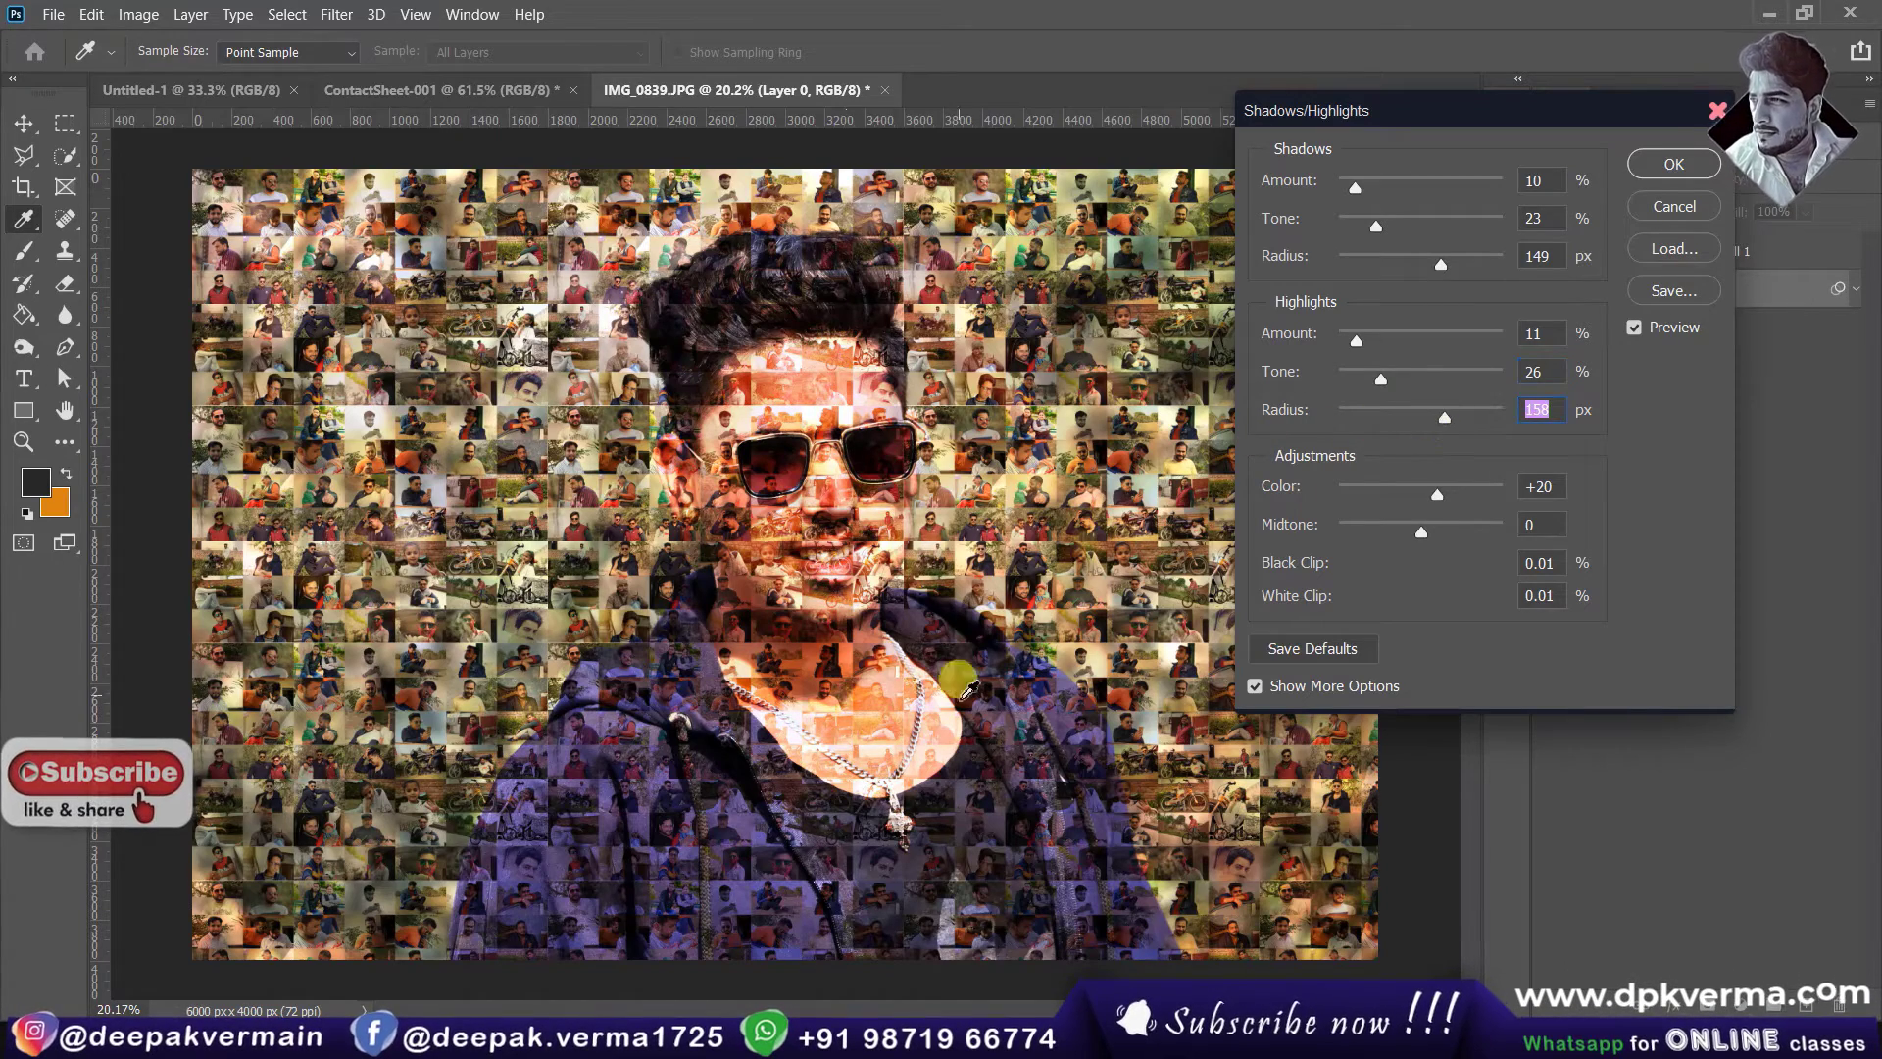
{"action": "mouse_move", "coordinate": [1448, 500]}
{"action": "left_mouse_down"}
{"action": "mouse_move", "coordinate": [1352, 495]}
{"action": "mouse_move", "coordinate": [1412, 495]}
{"action": "mouse_move", "coordinate": [1457, 533]}
{"action": "mouse_move", "coordinate": [1365, 532]}
{"action": "mouse_move", "coordinate": [1435, 534]}
{"action": "left_mouse_up"}
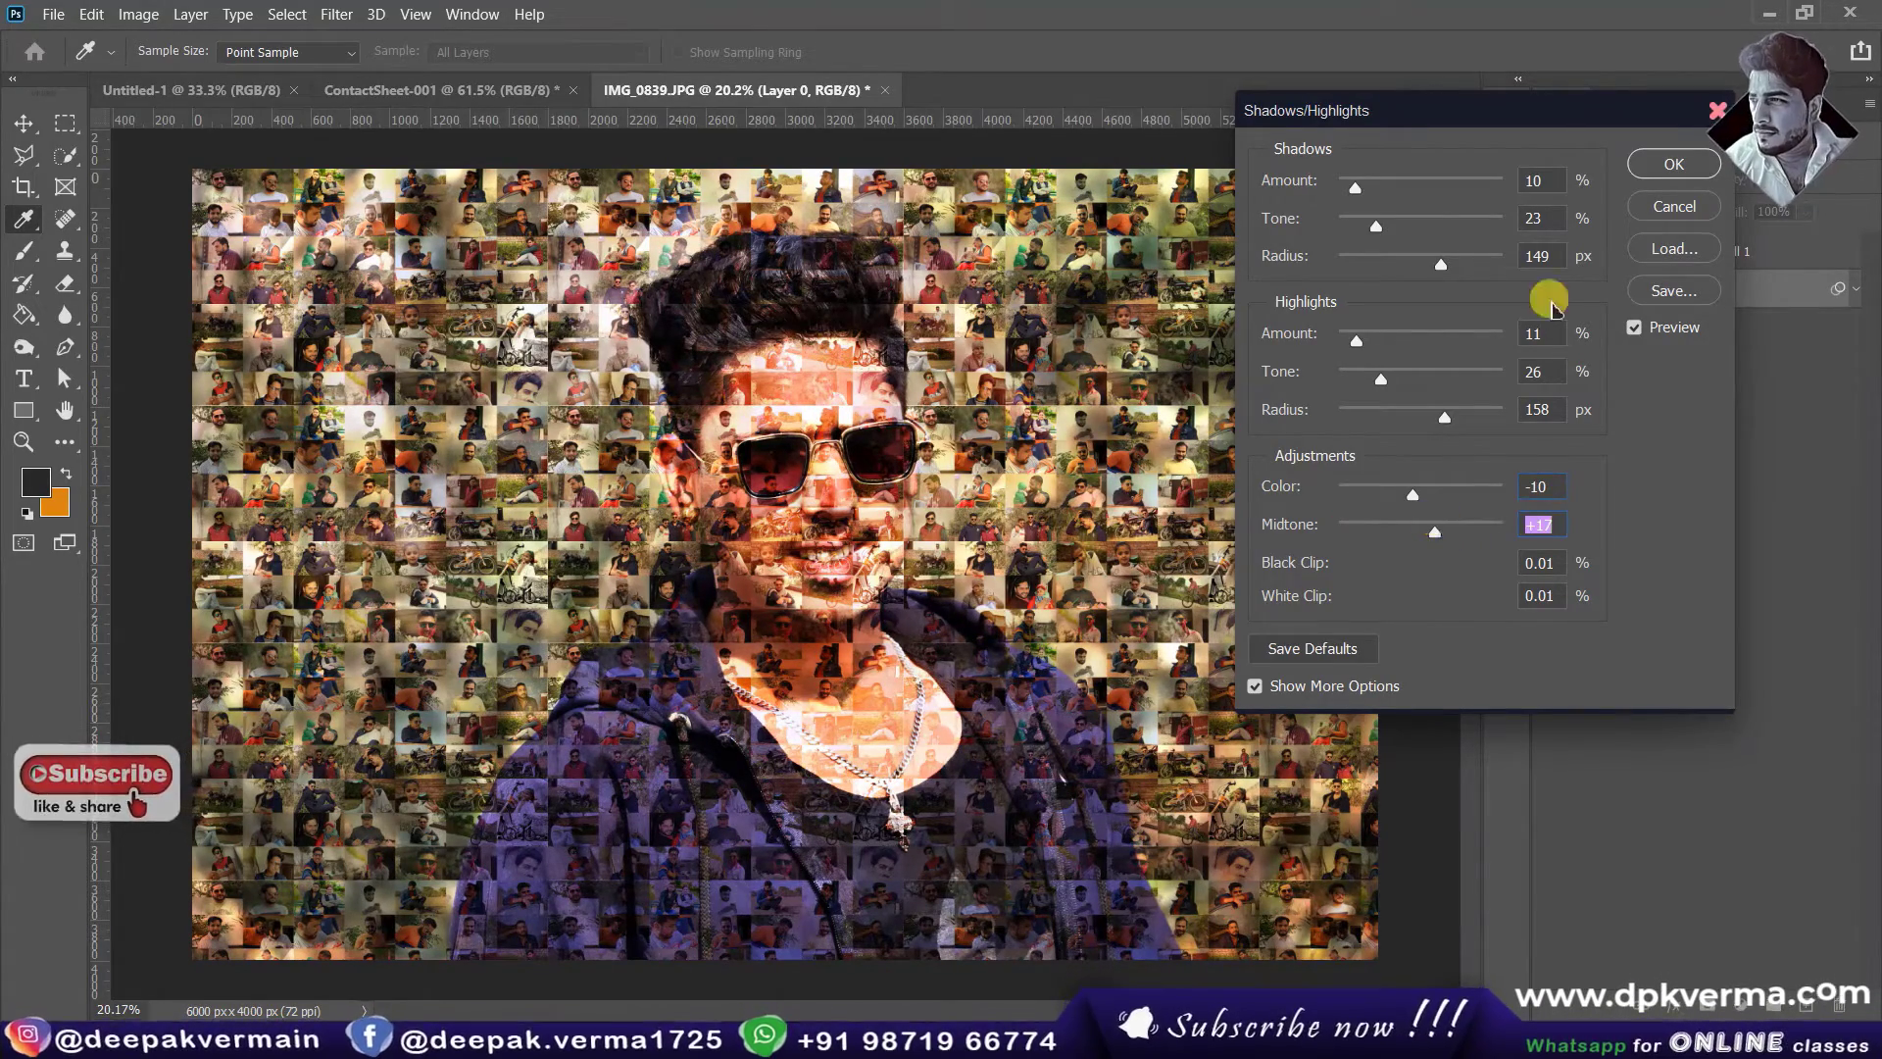
{"action": "left_click", "coordinate": [1652, 167]}
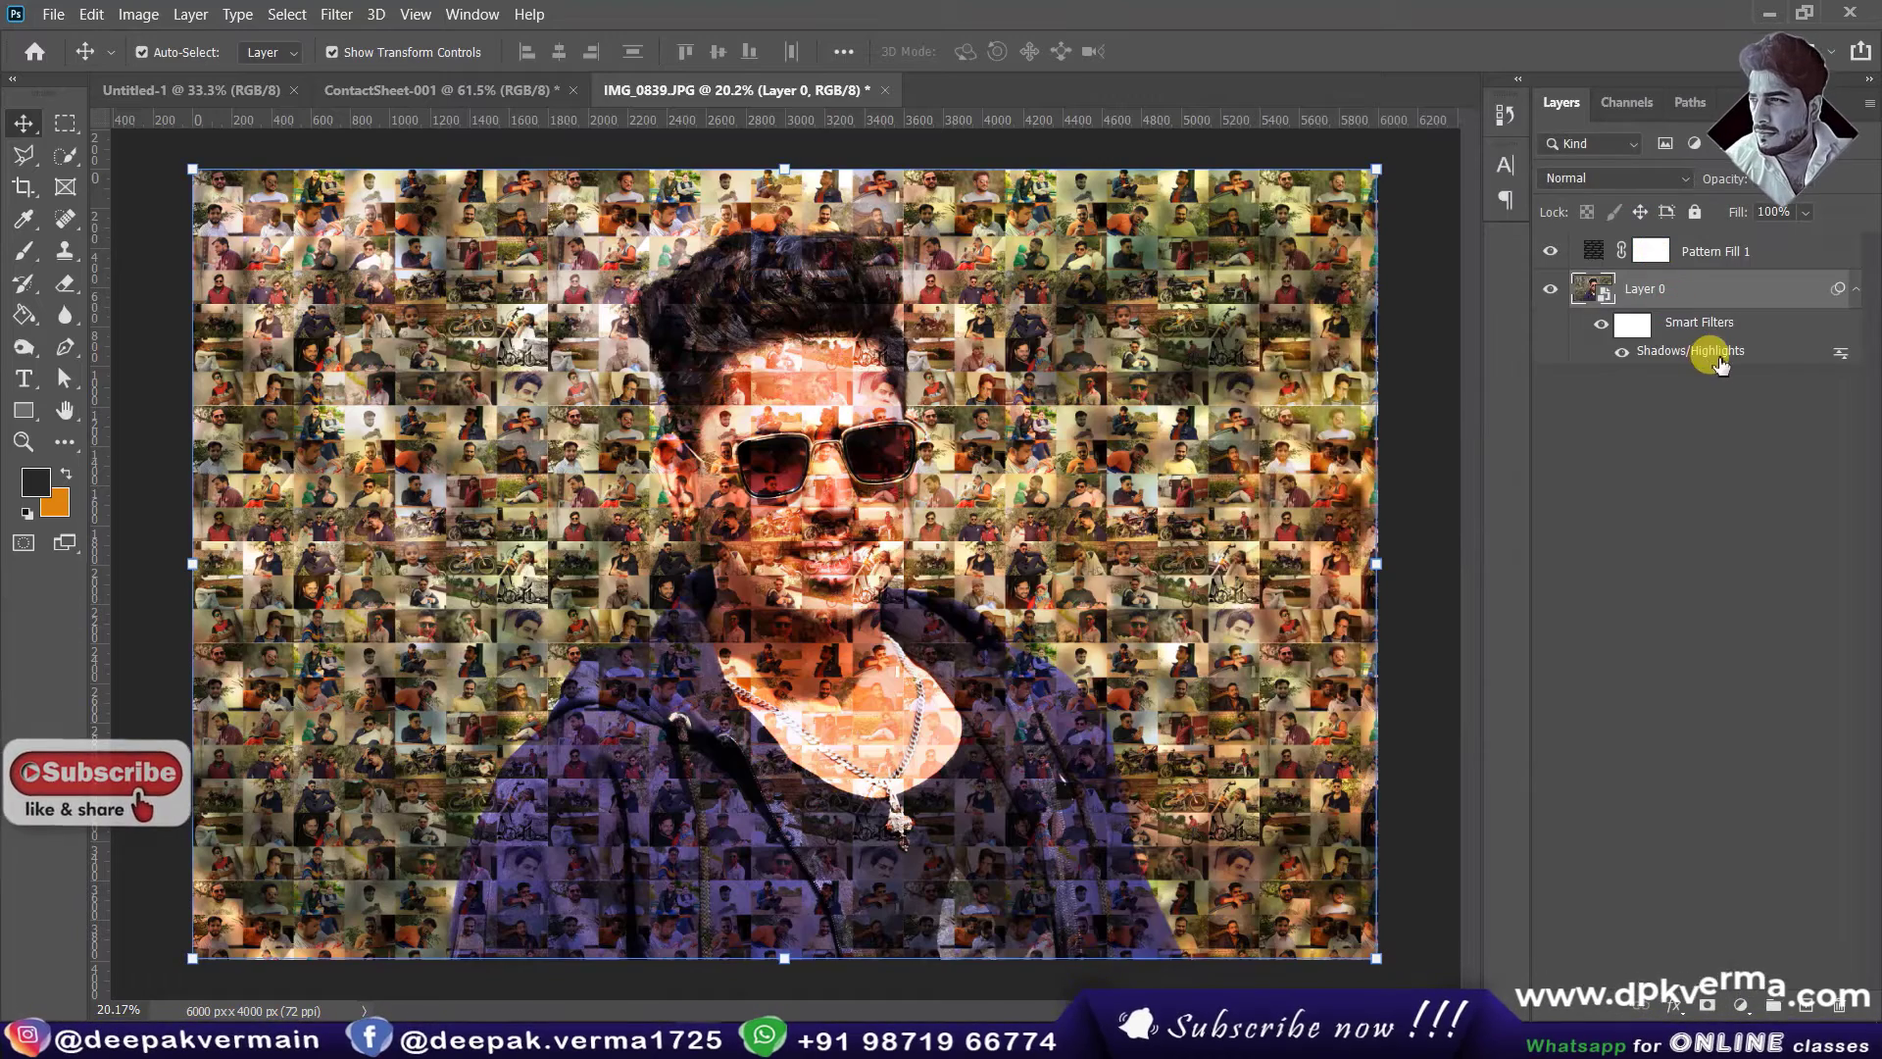
Step: Set the Shadows/Highlights filter blending to Dissolve mode at 75% opacity
{"action": "double_click", "coordinate": [1840, 351]}
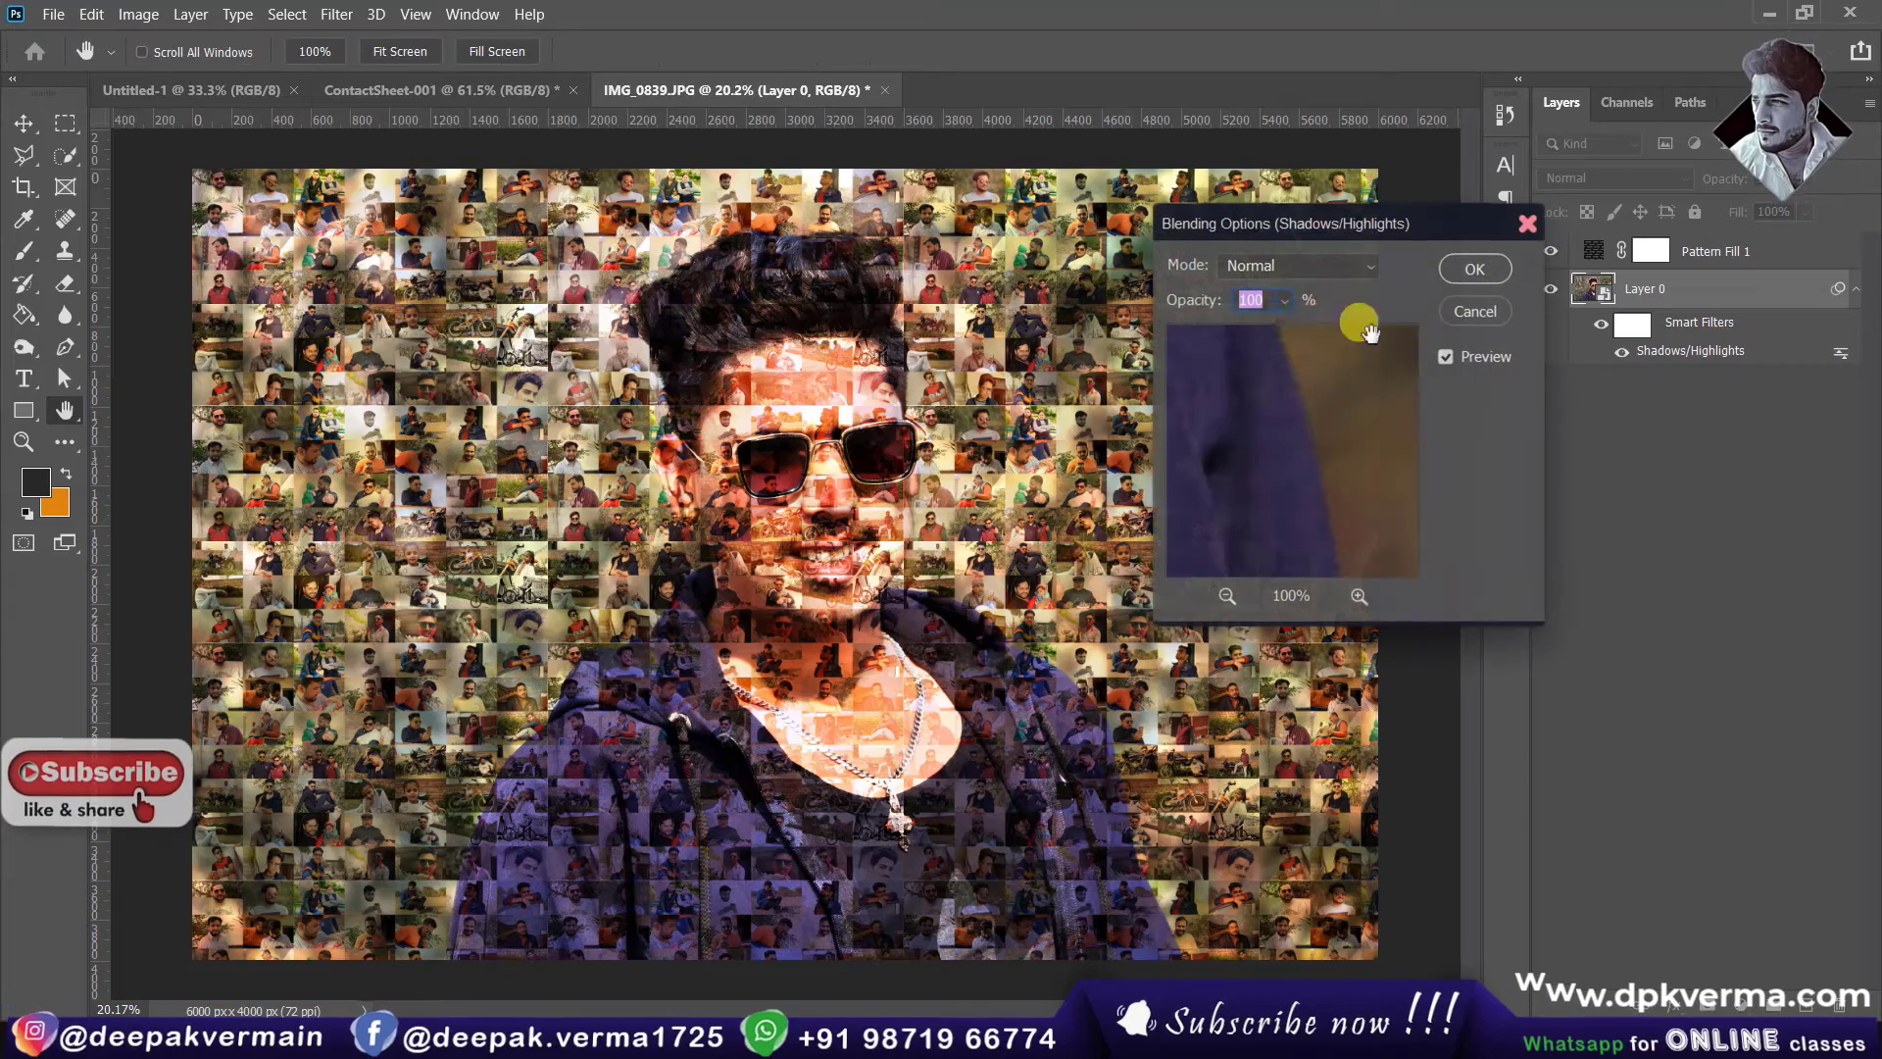
{"action": "left_click_drag", "start_coordinate": [1306, 234], "coordinate": [1327, 219]}
{"action": "left_click", "coordinate": [1324, 252]}
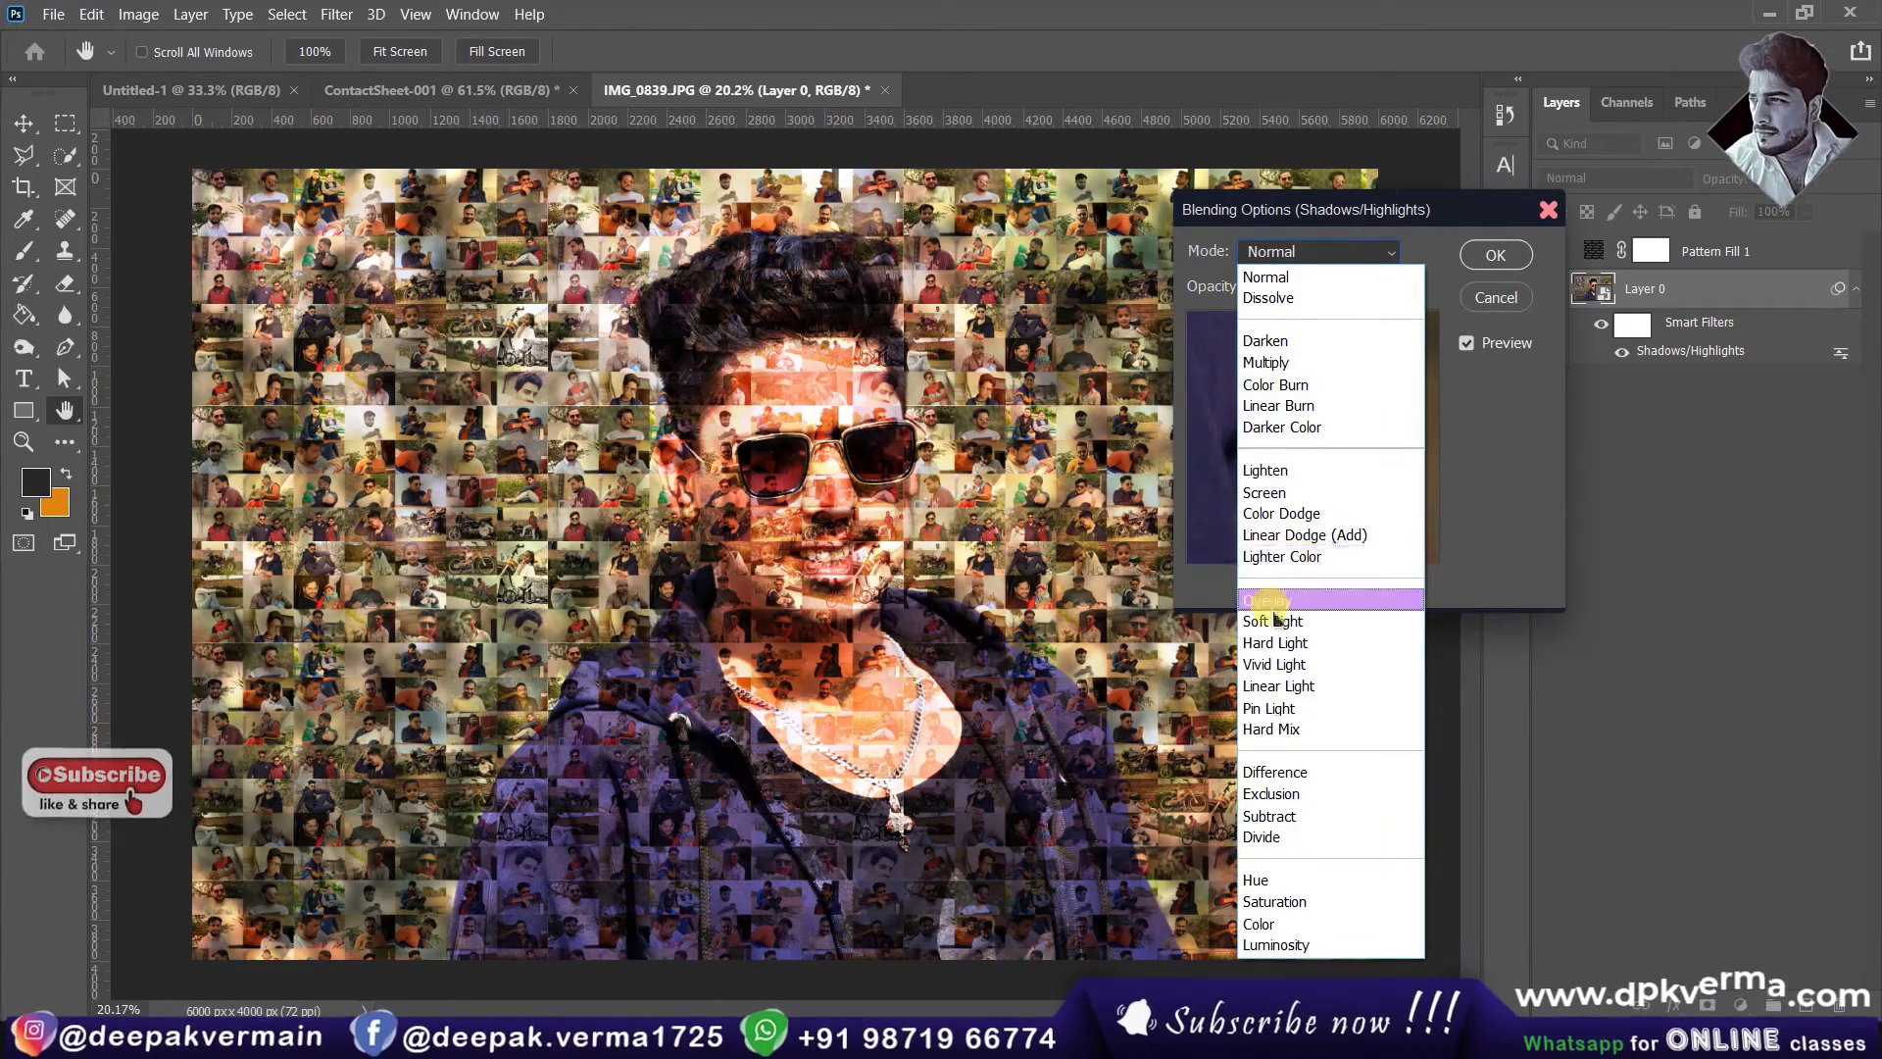
{"action": "left_click", "coordinate": [1279, 298]}
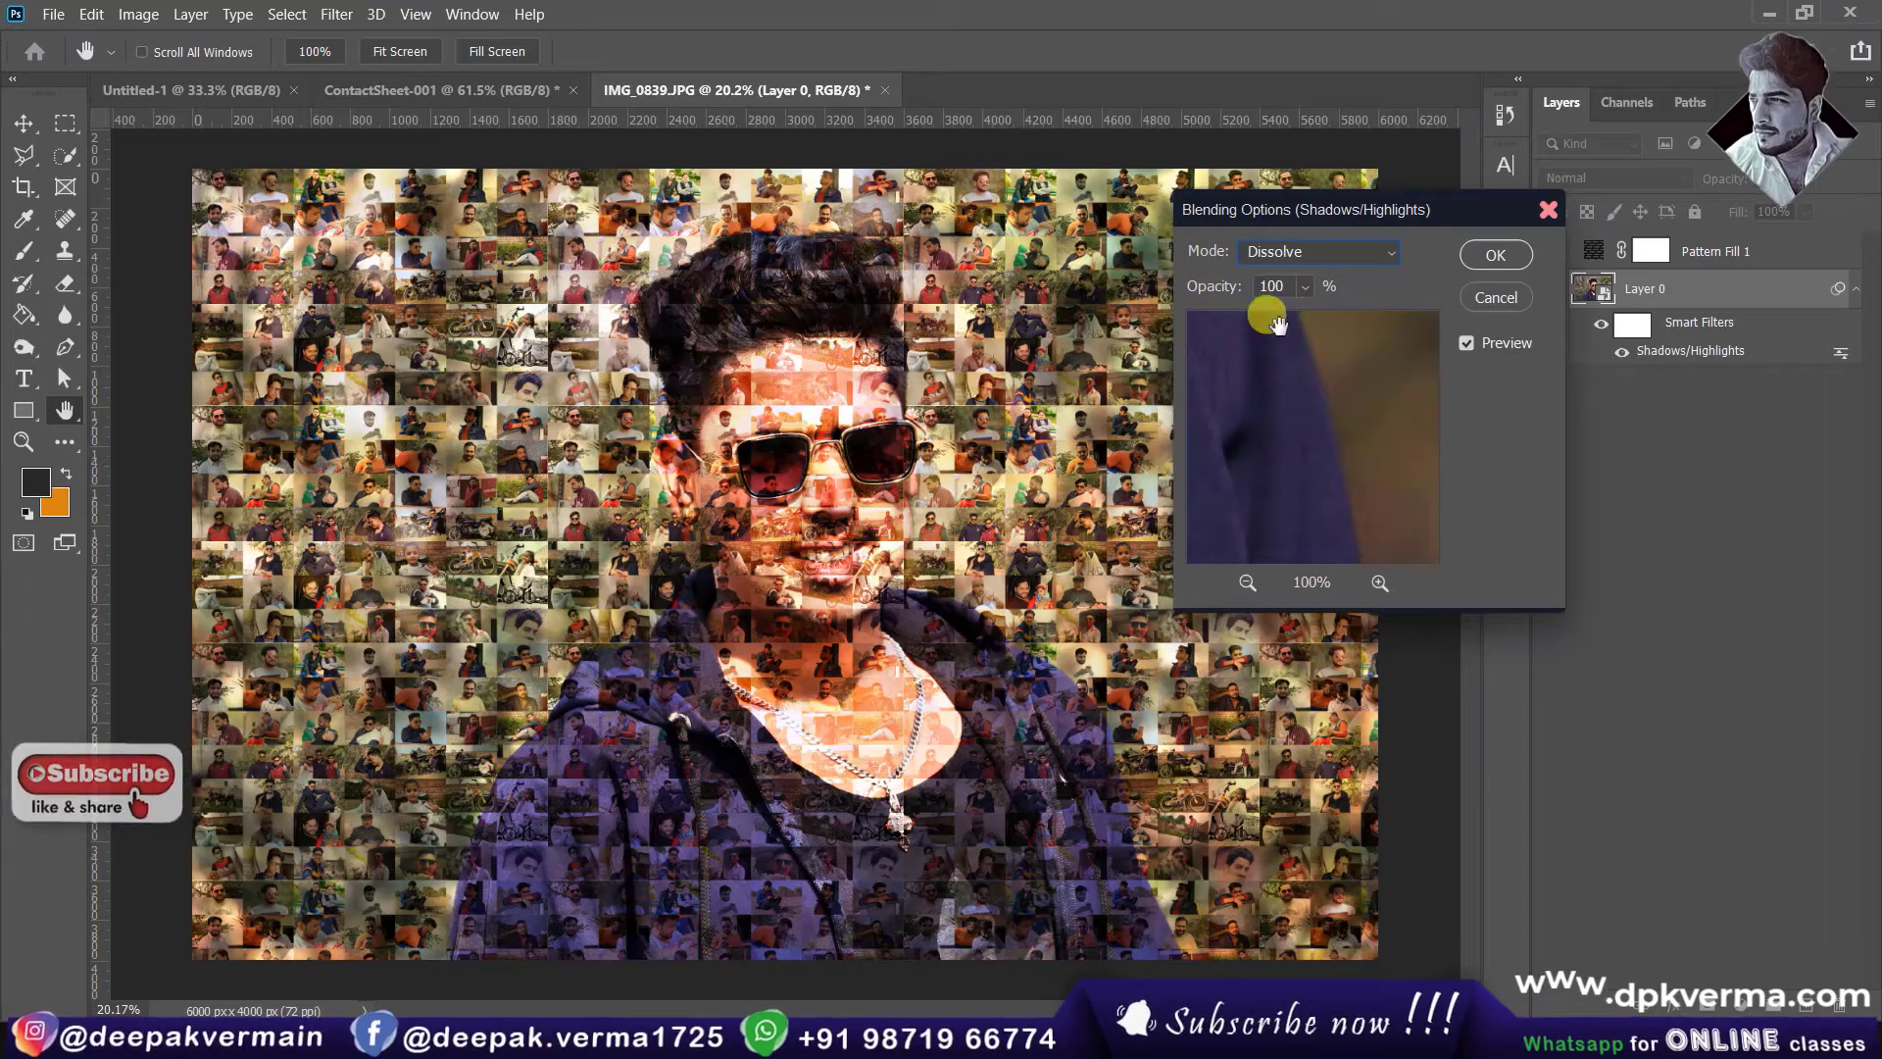
{"action": "left_click", "coordinate": [1305, 287]}
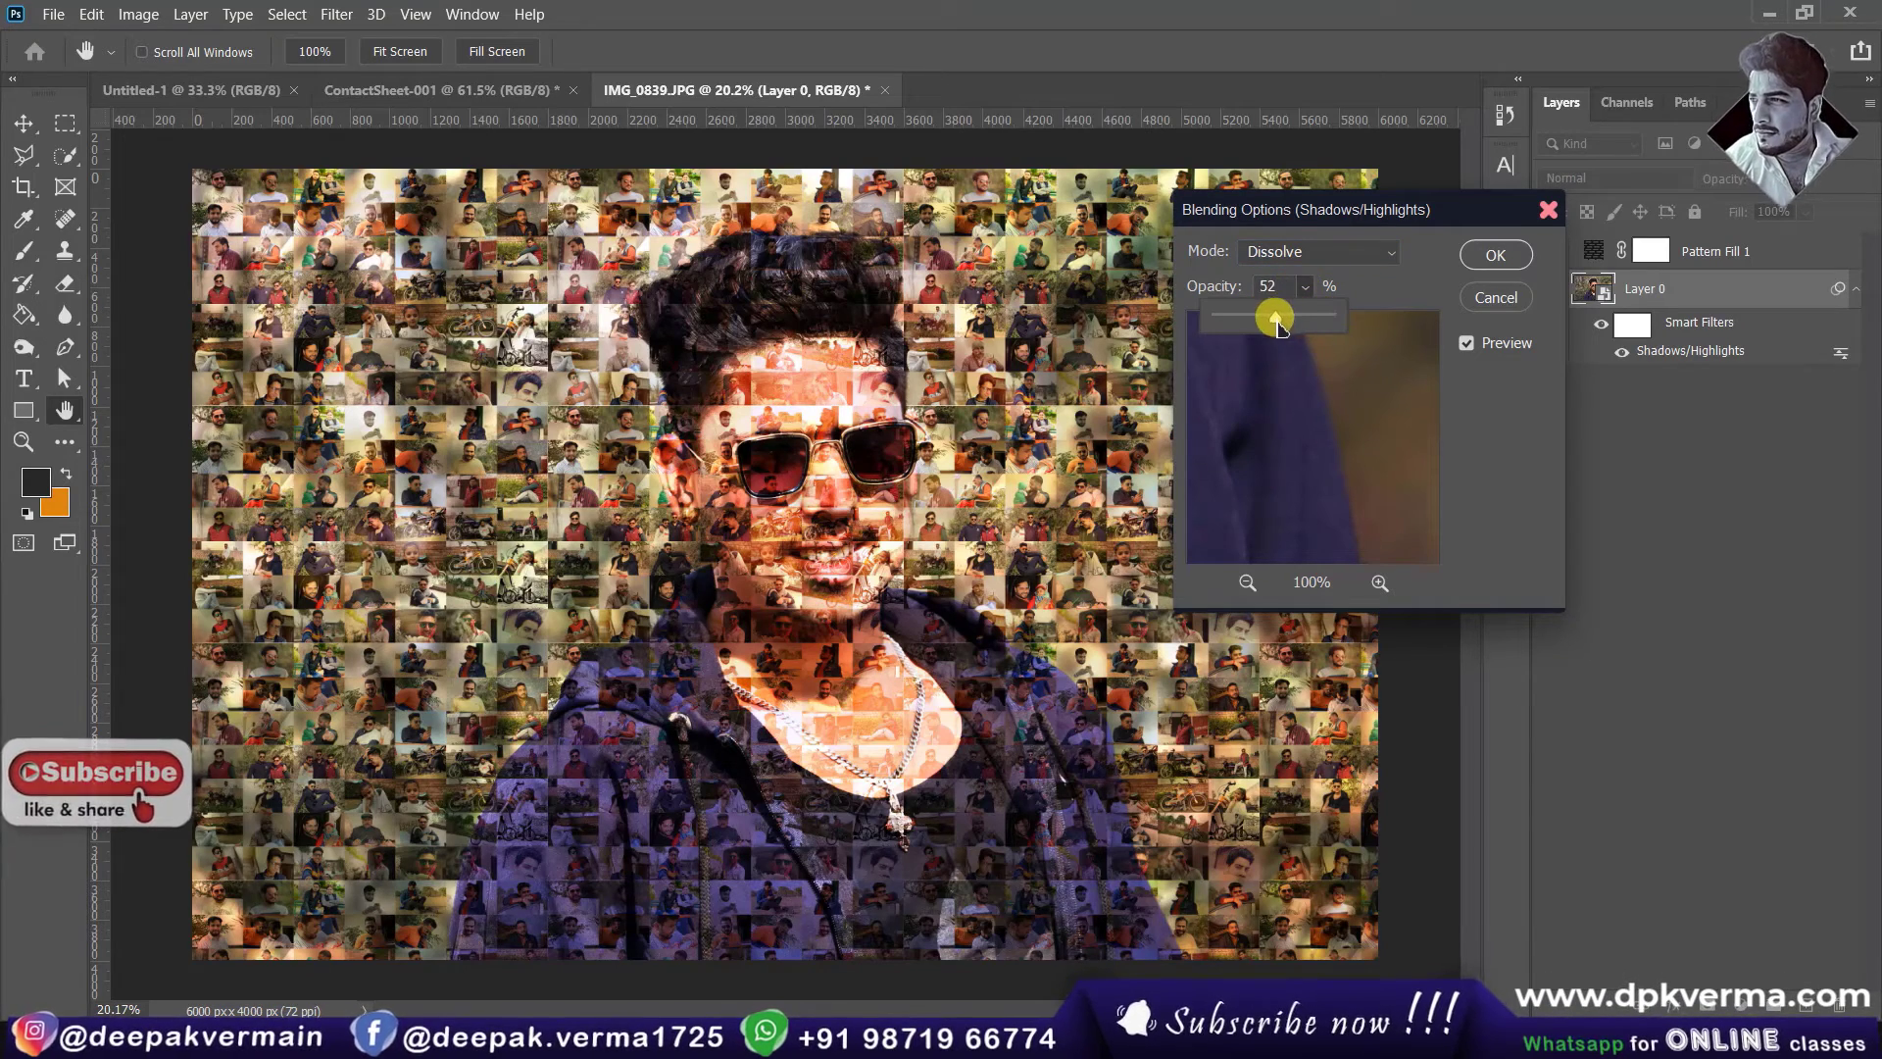
{"action": "mouse_move", "coordinate": [1258, 323]}
{"action": "left_mouse_down"}
{"action": "mouse_move", "coordinate": [1233, 323]}
{"action": "mouse_move", "coordinate": [1305, 322]}
{"action": "left_mouse_up"}
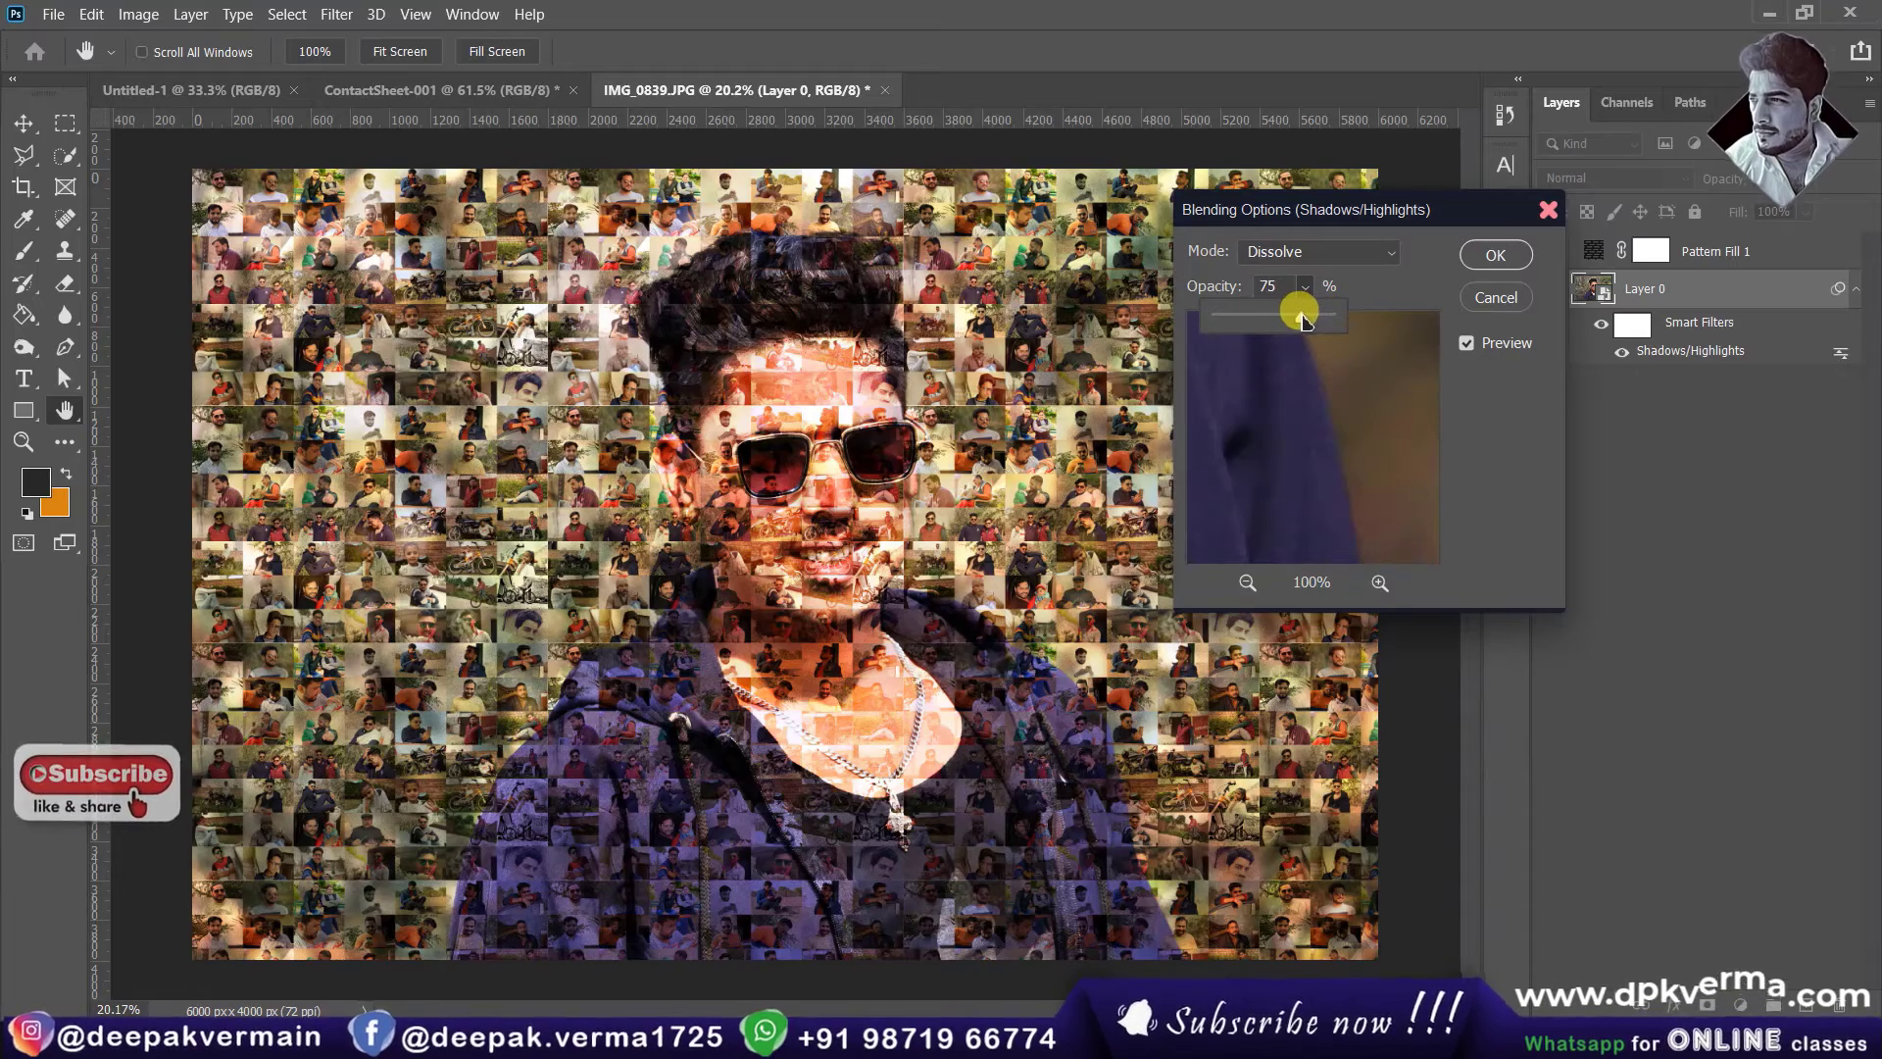
{"action": "left_click", "coordinate": [1518, 254]}
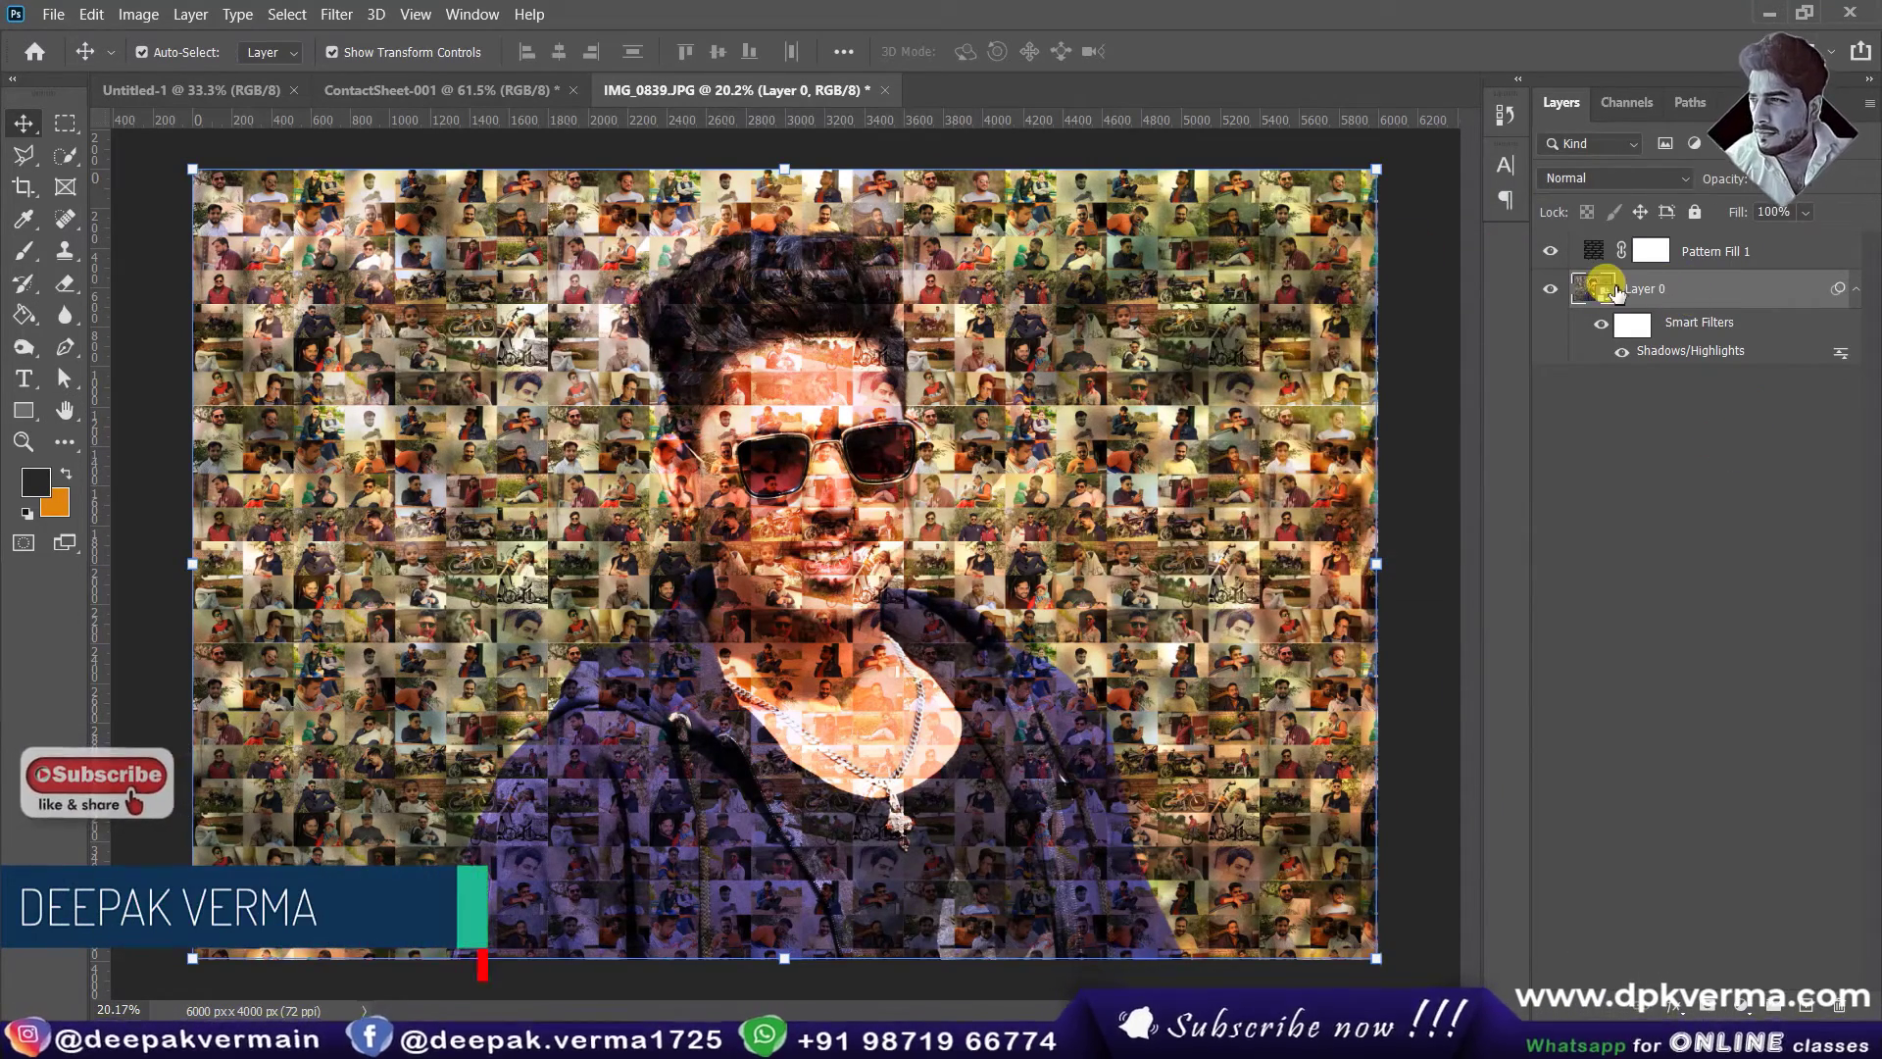
Step: Tune Pattern Fill 1's mosaic strength to 79% fill, then reselect Layer 0
{"action": "left_click", "coordinate": [1580, 253]}
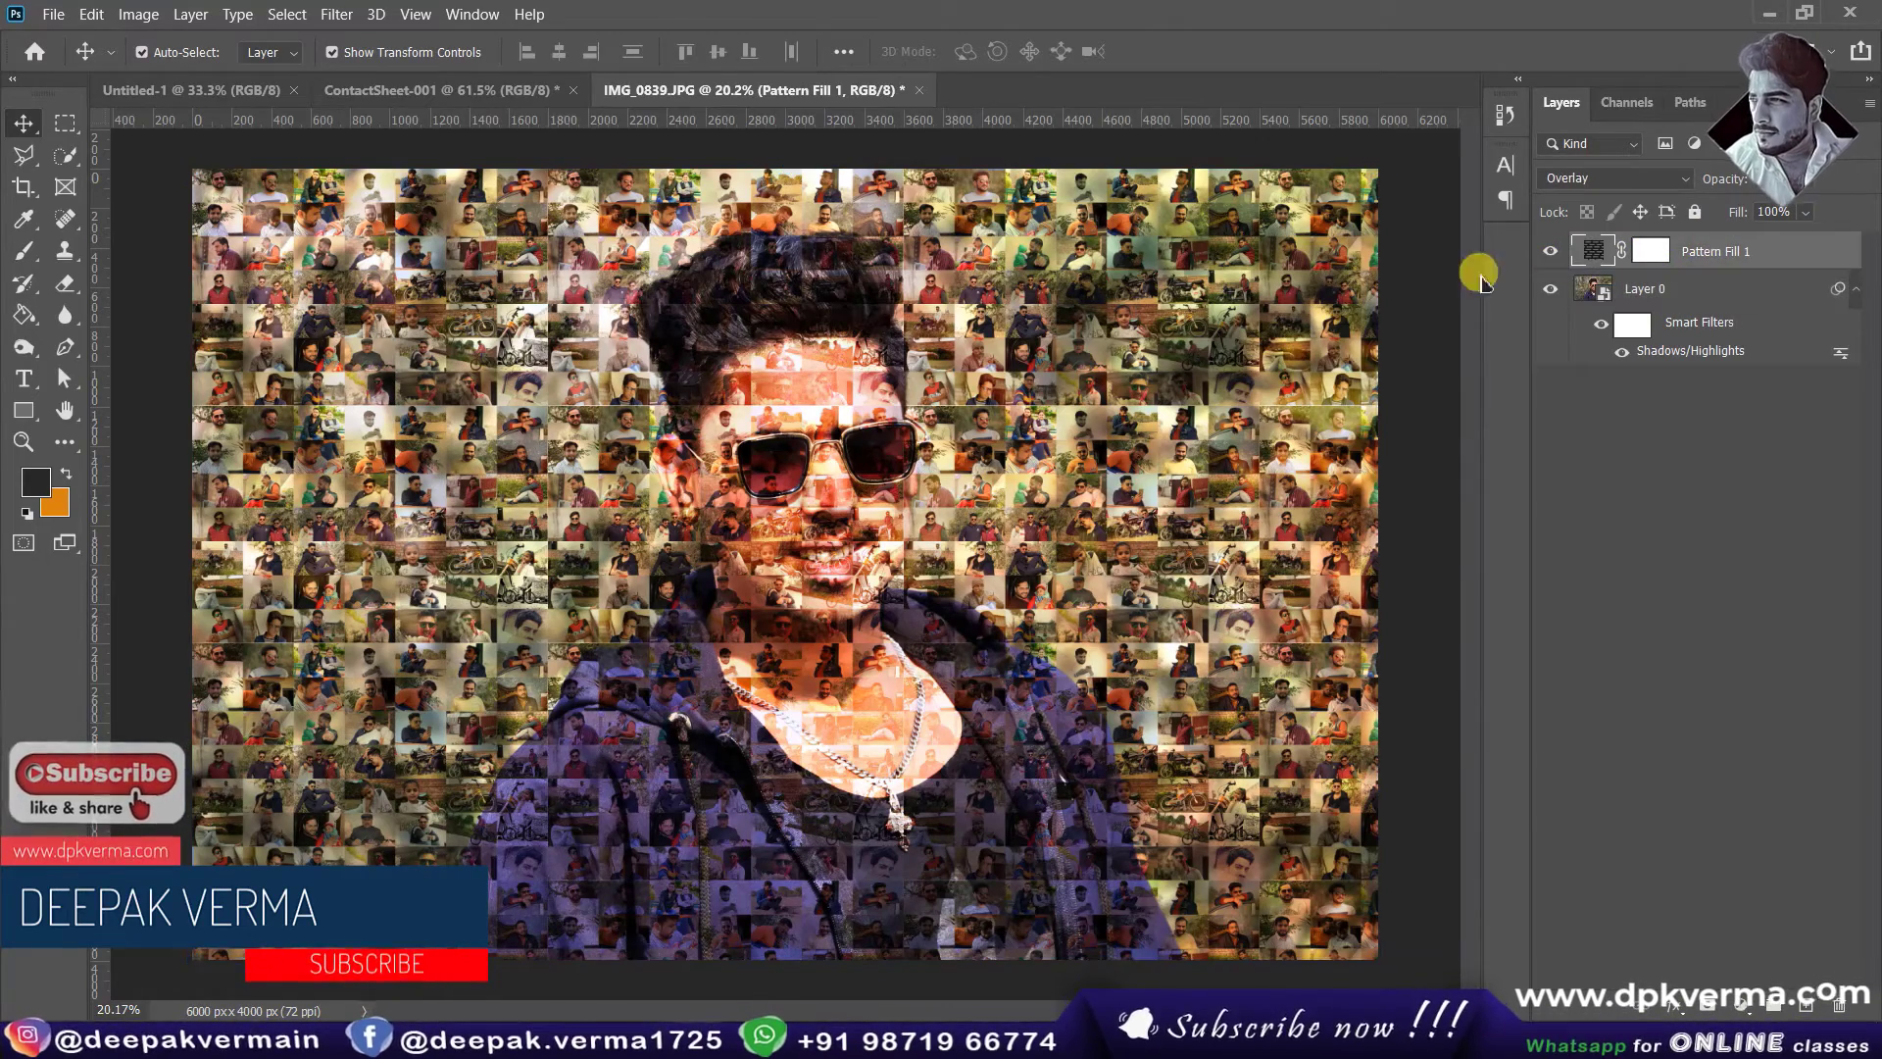
{"action": "left_click_drag", "start_coordinate": [1731, 186], "coordinate": [1696, 187]}
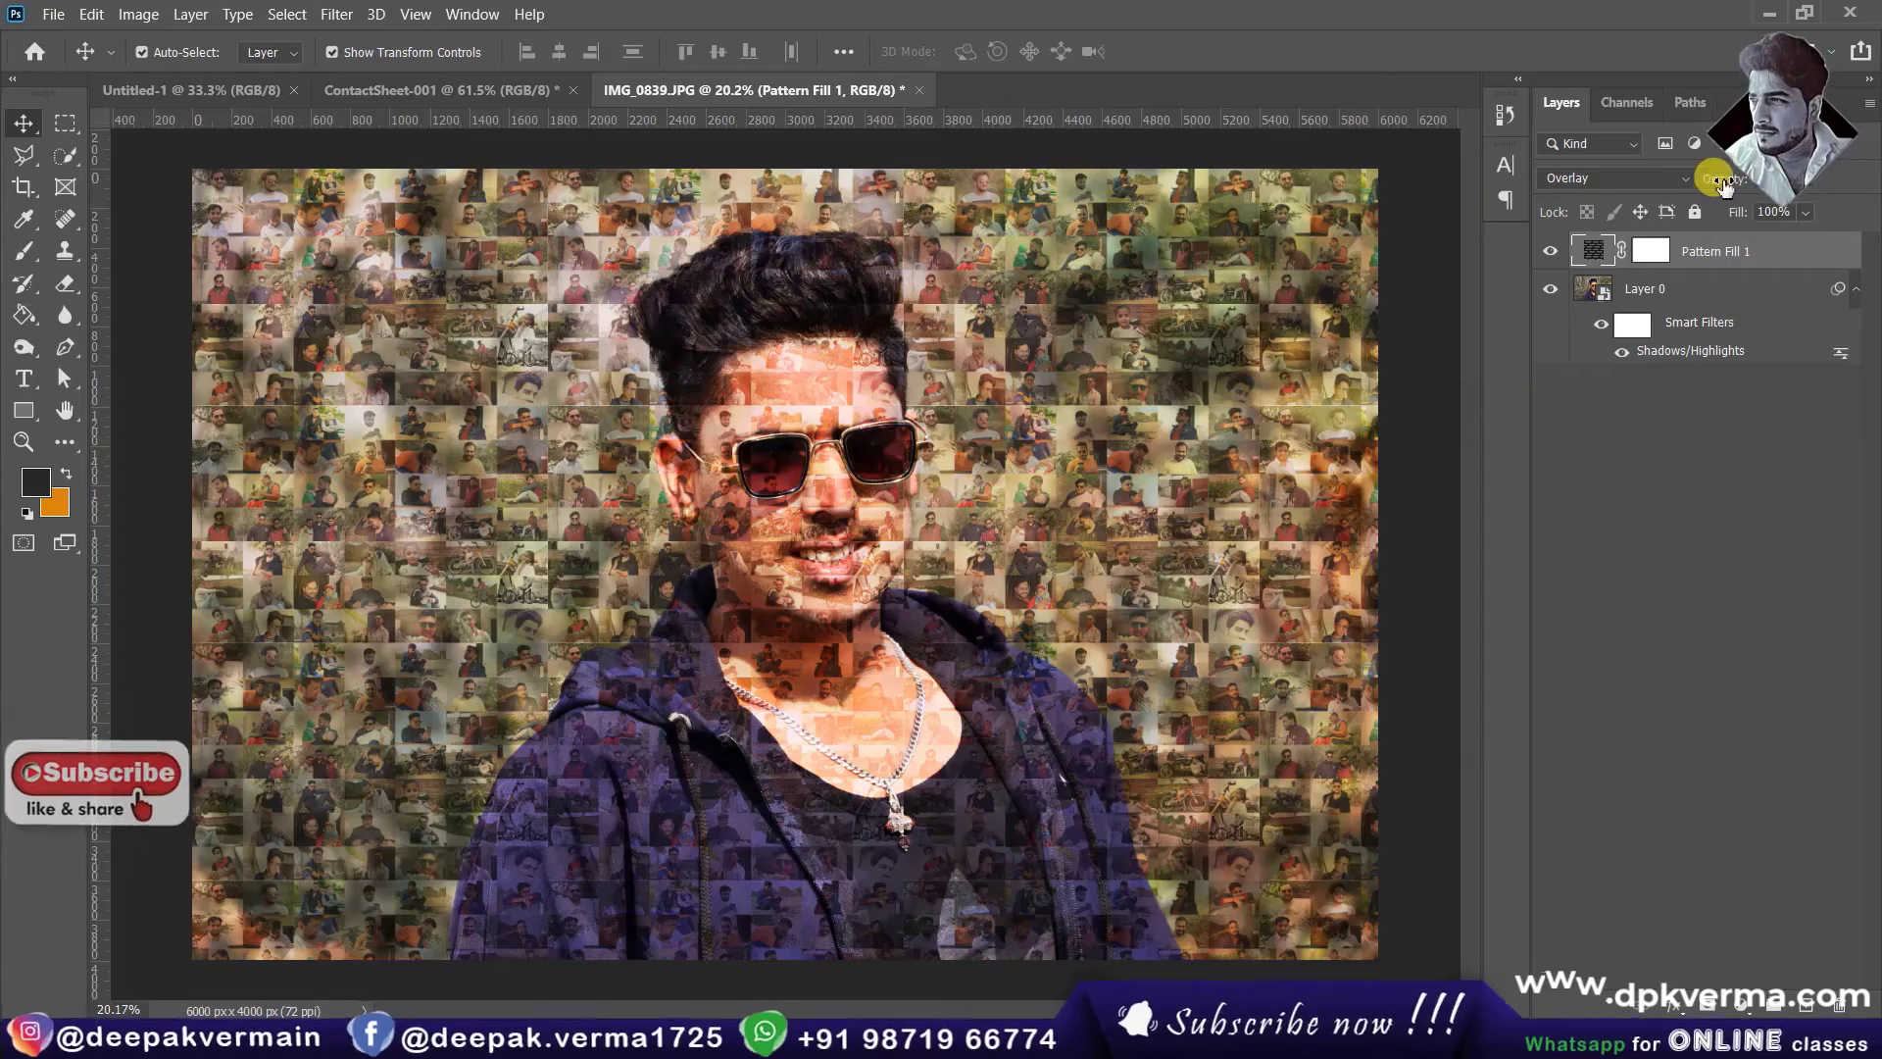
{"action": "mouse_move", "coordinate": [1723, 184]}
{"action": "left_mouse_down"}
{"action": "mouse_move", "coordinate": [1711, 224]}
{"action": "mouse_move", "coordinate": [1742, 224]}
{"action": "left_mouse_up"}
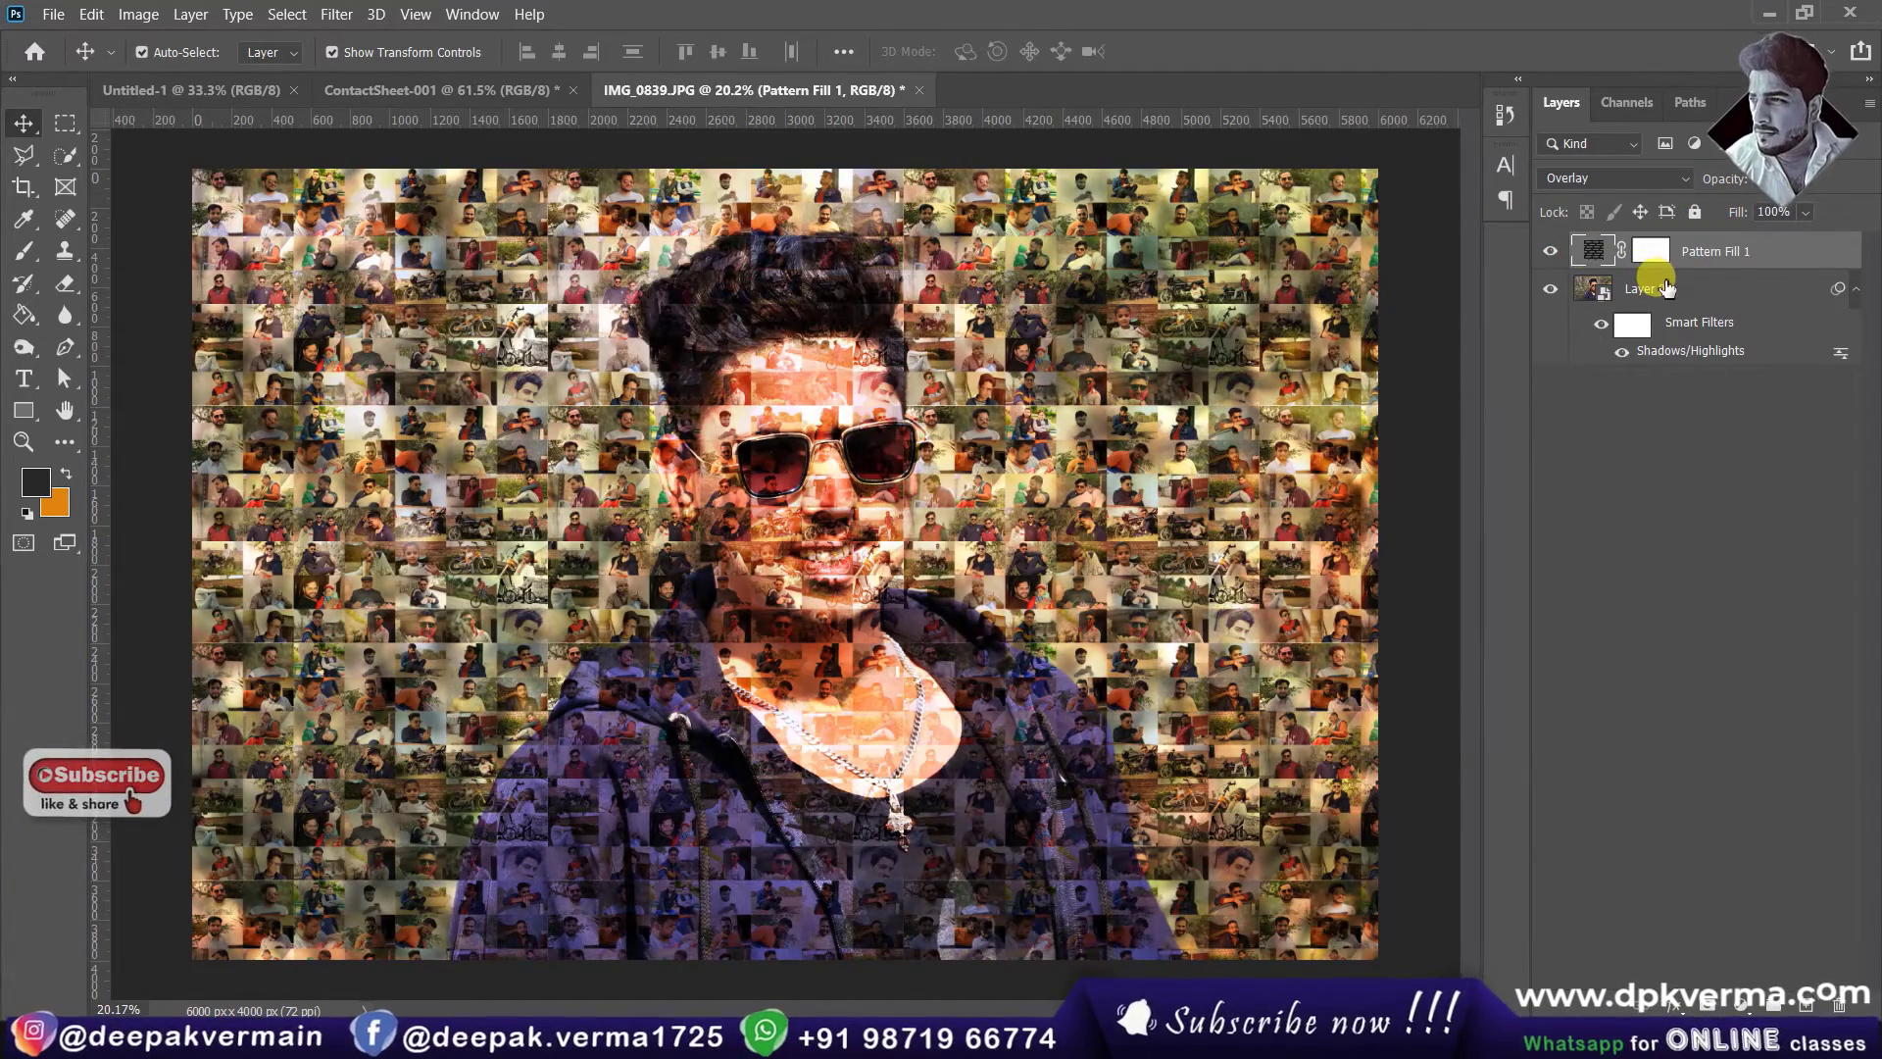
{"action": "left_click", "coordinate": [1657, 289]}
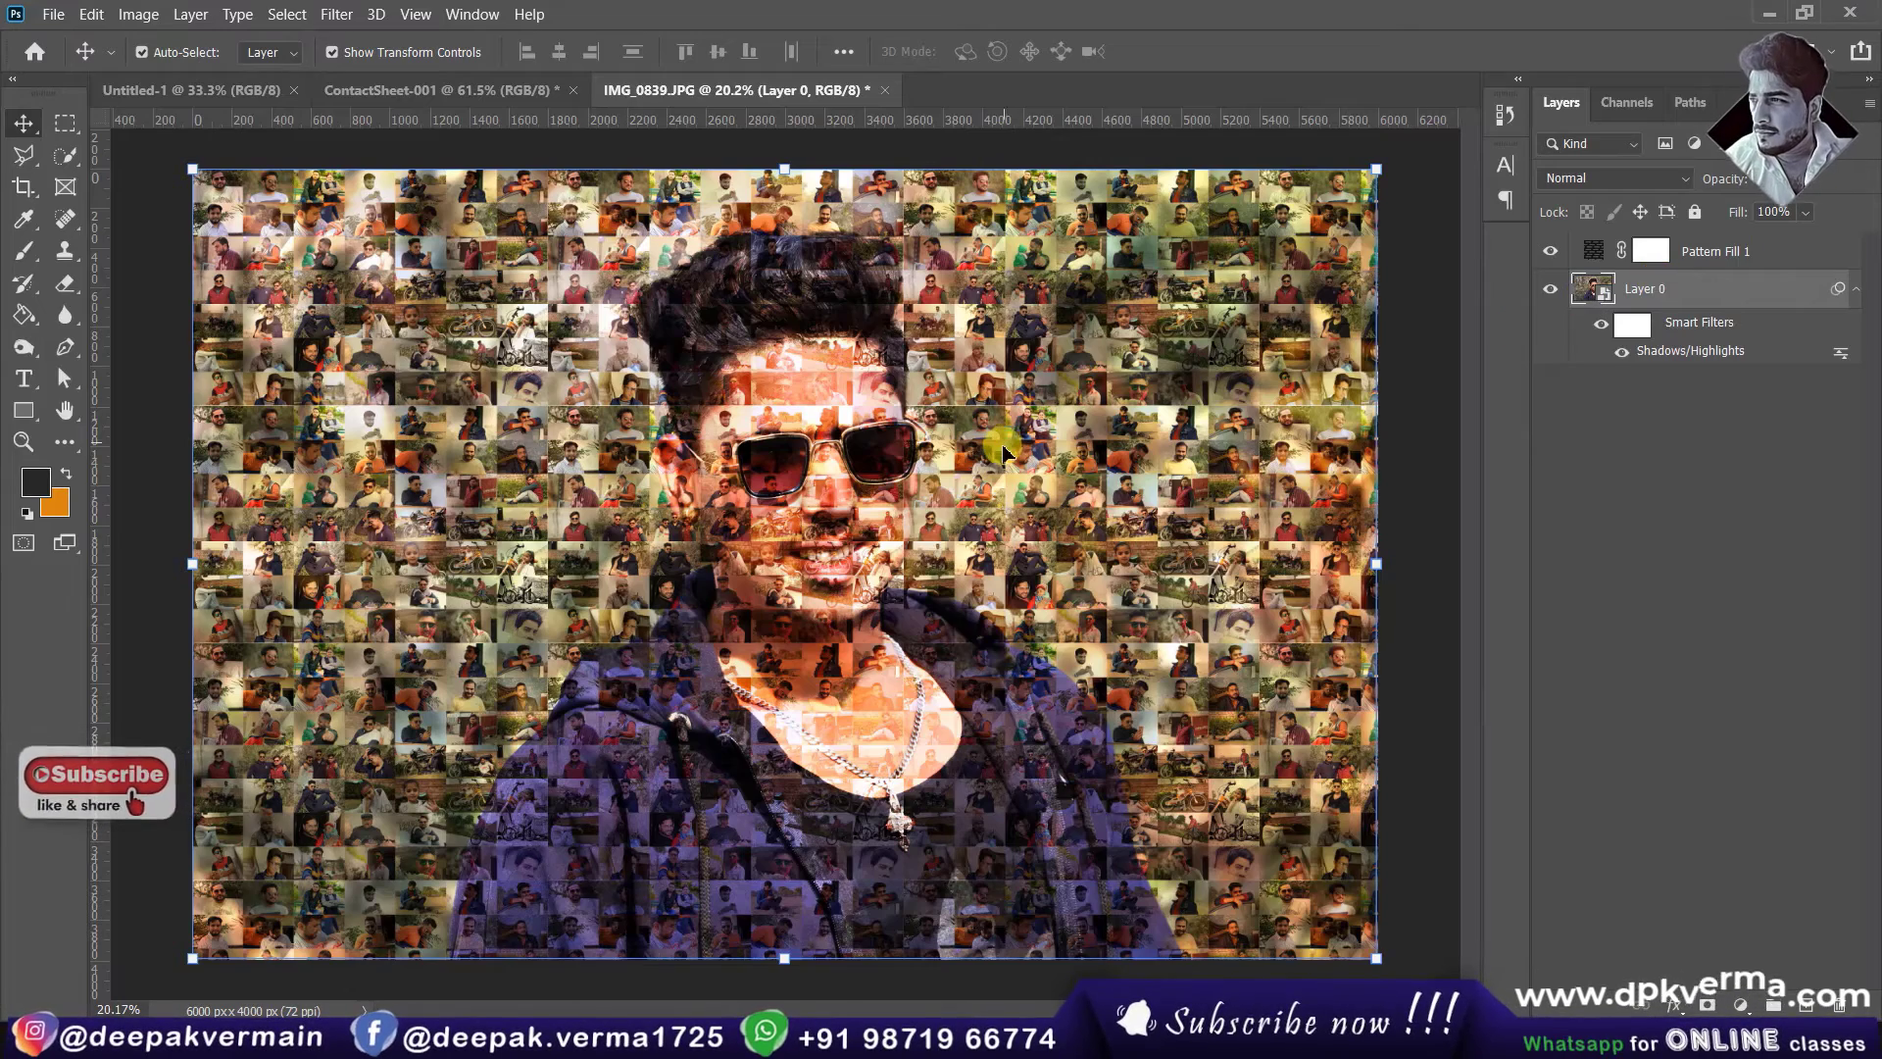
Step: Re-edit Shadows/Highlights to shadows amount 0%, tone 67%, radius 374 px, highlights amount 28%
{"action": "double_click", "coordinate": [1629, 332]}
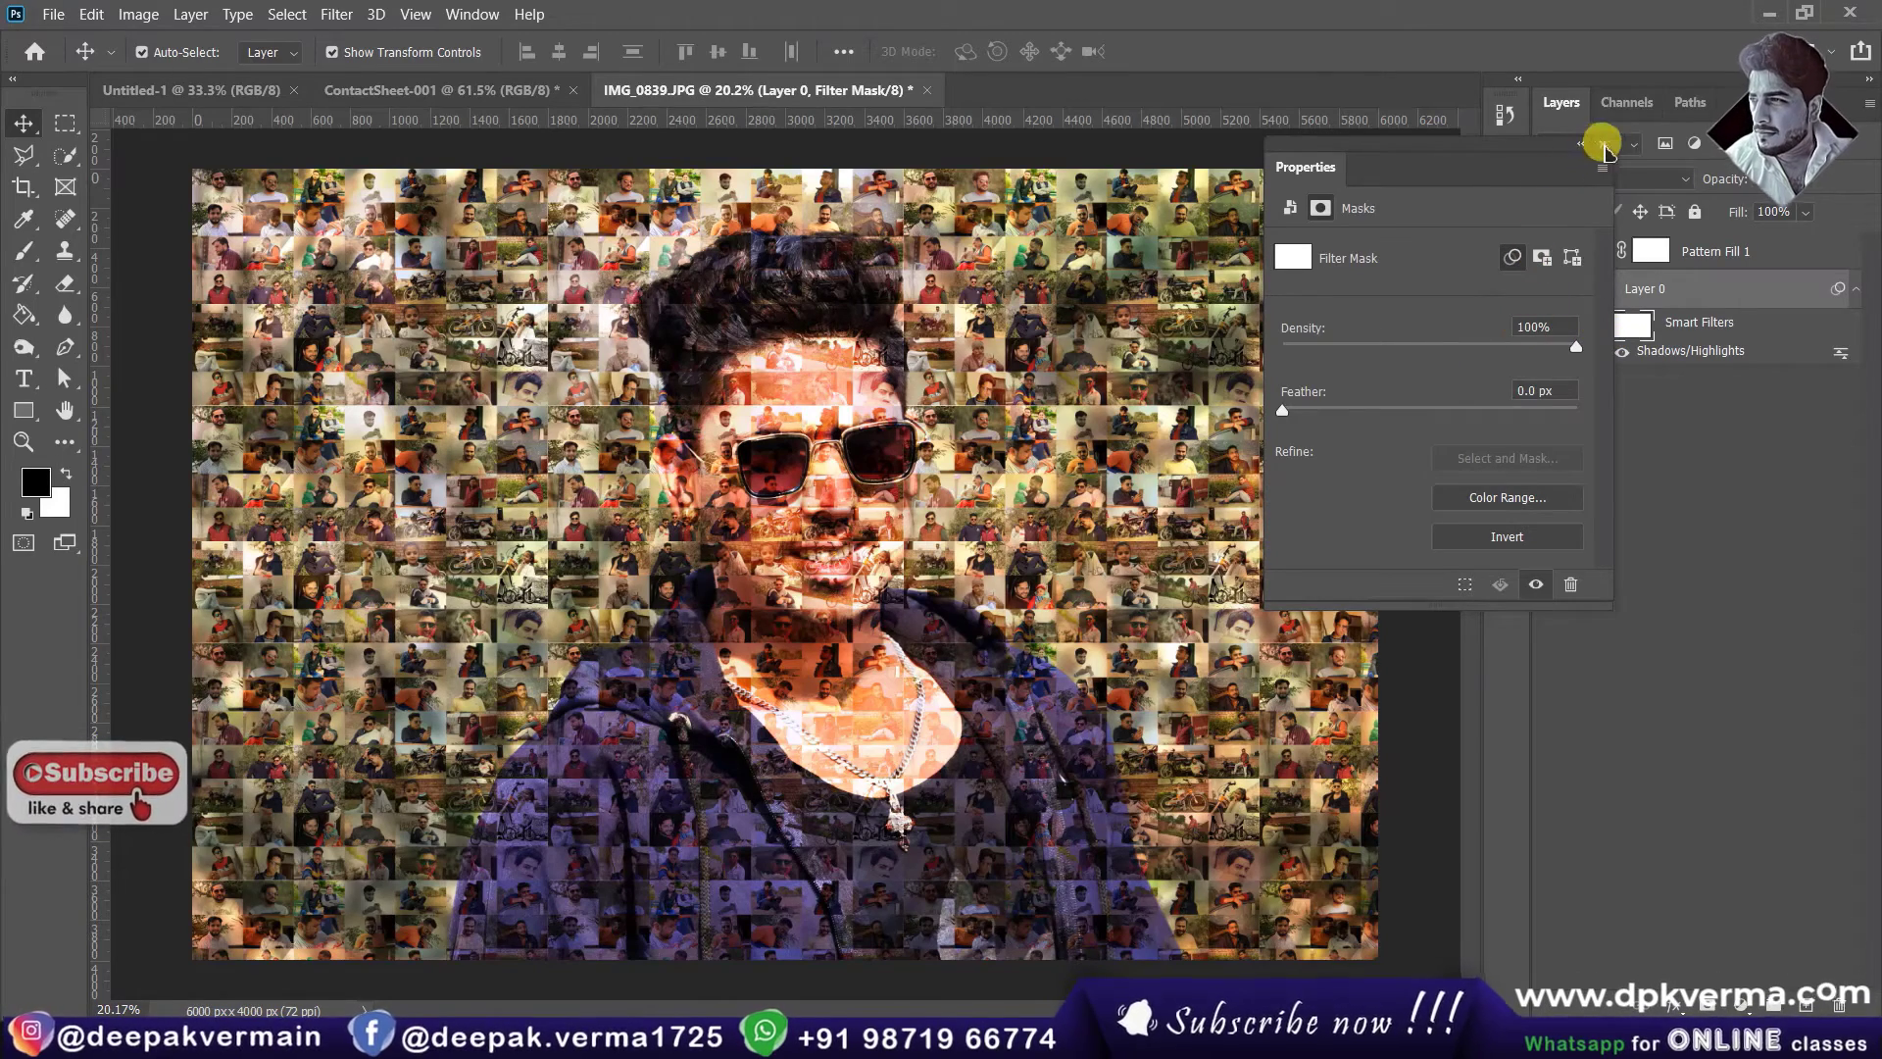
{"action": "left_click", "coordinate": [1603, 144]}
{"action": "double_click", "coordinate": [1722, 355]}
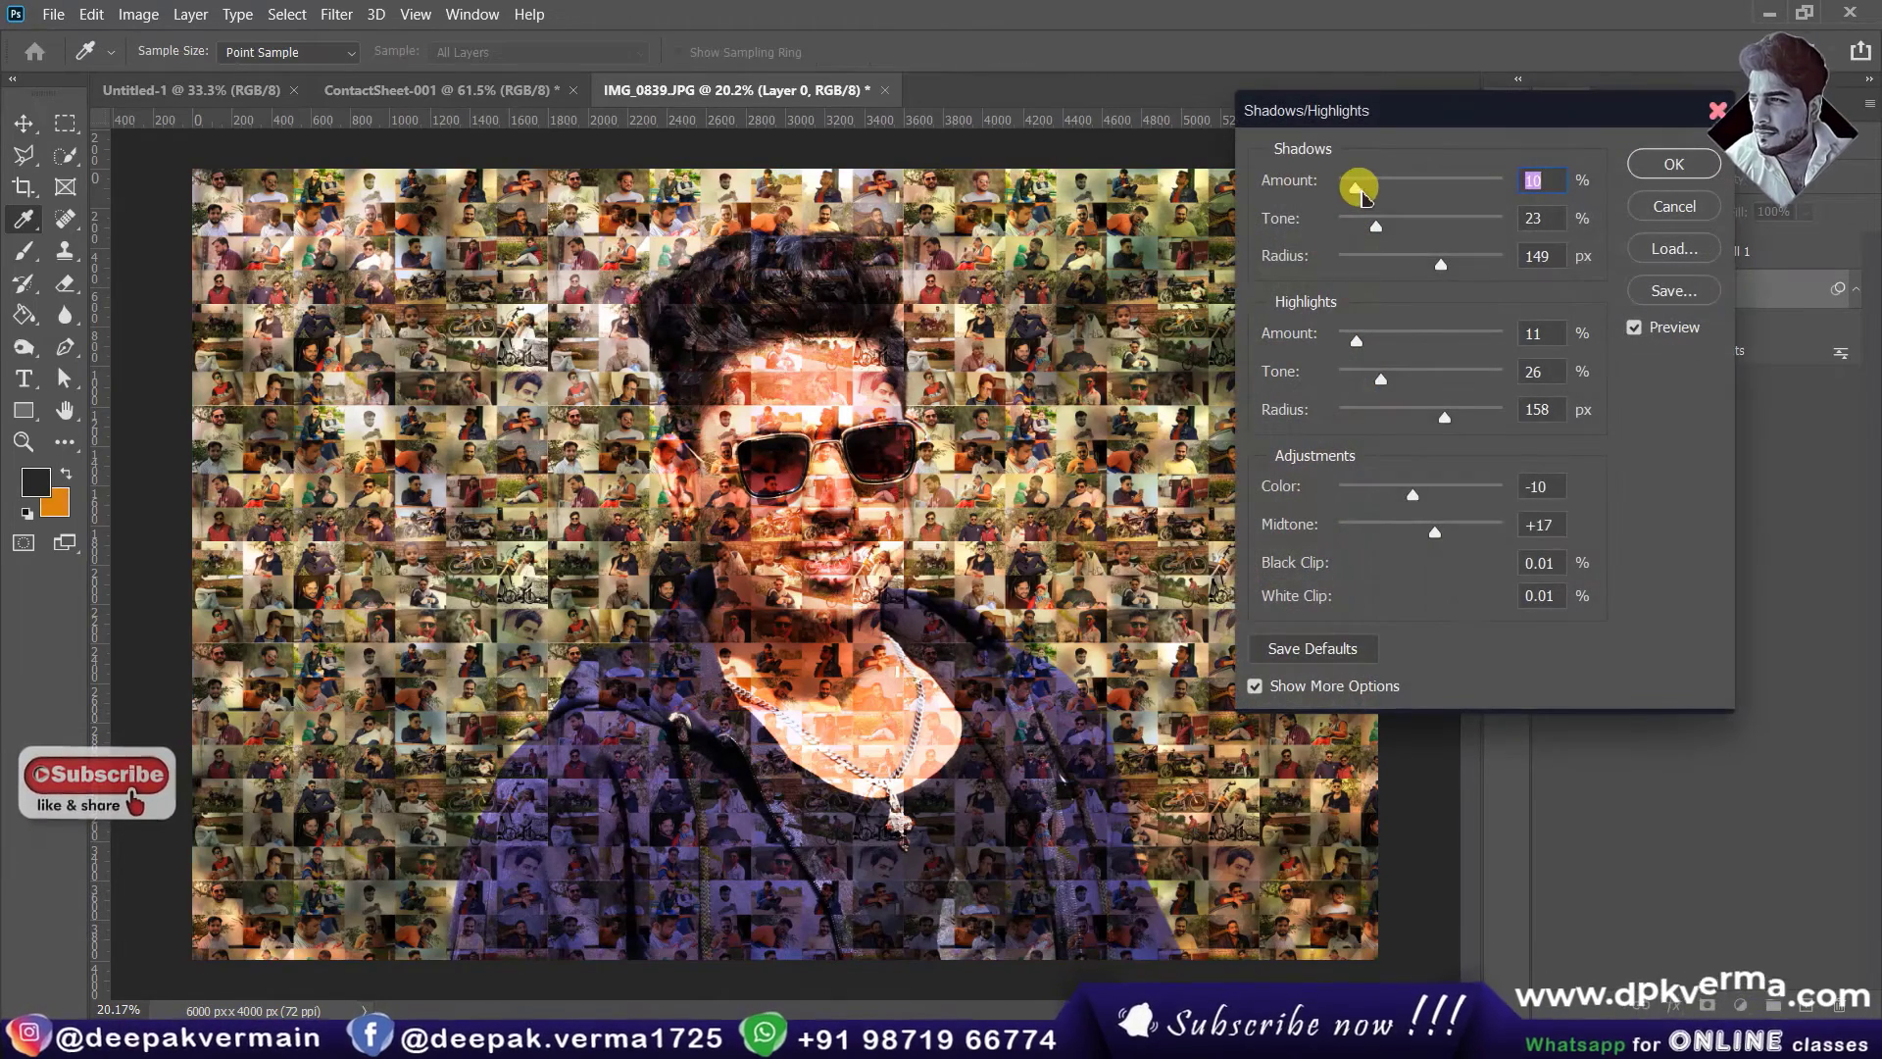
{"action": "mouse_move", "coordinate": [1357, 184]}
{"action": "left_mouse_down"}
{"action": "mouse_move", "coordinate": [1333, 186]}
{"action": "mouse_move", "coordinate": [1466, 242]}
{"action": "mouse_move", "coordinate": [1337, 237]}
{"action": "mouse_move", "coordinate": [1453, 237]}
{"action": "mouse_move", "coordinate": [1429, 265]}
{"action": "mouse_move", "coordinate": [1365, 265]}
{"action": "mouse_move", "coordinate": [1414, 264]}
{"action": "left_mouse_up"}
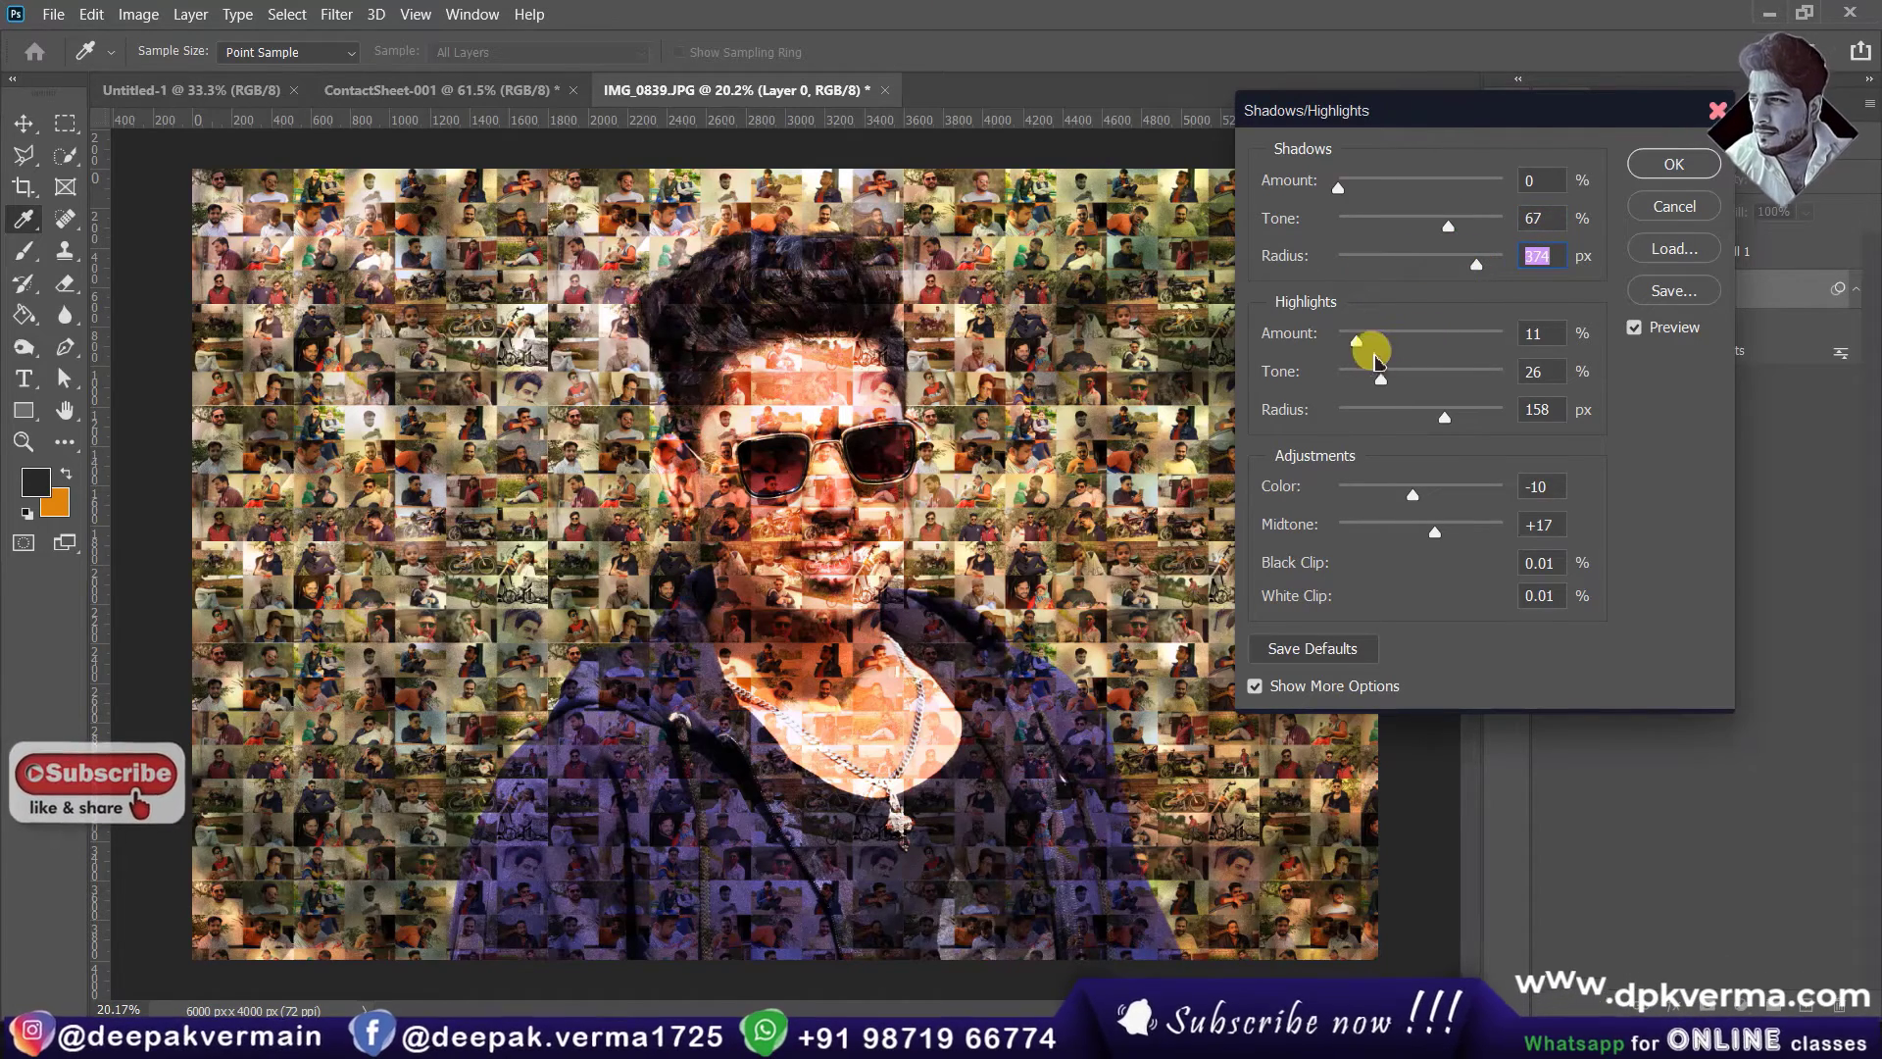
{"action": "mouse_move", "coordinate": [1359, 341]}
{"action": "left_mouse_down"}
{"action": "mouse_move", "coordinate": [1432, 341]}
{"action": "mouse_move", "coordinate": [1374, 341]}
{"action": "left_mouse_up"}
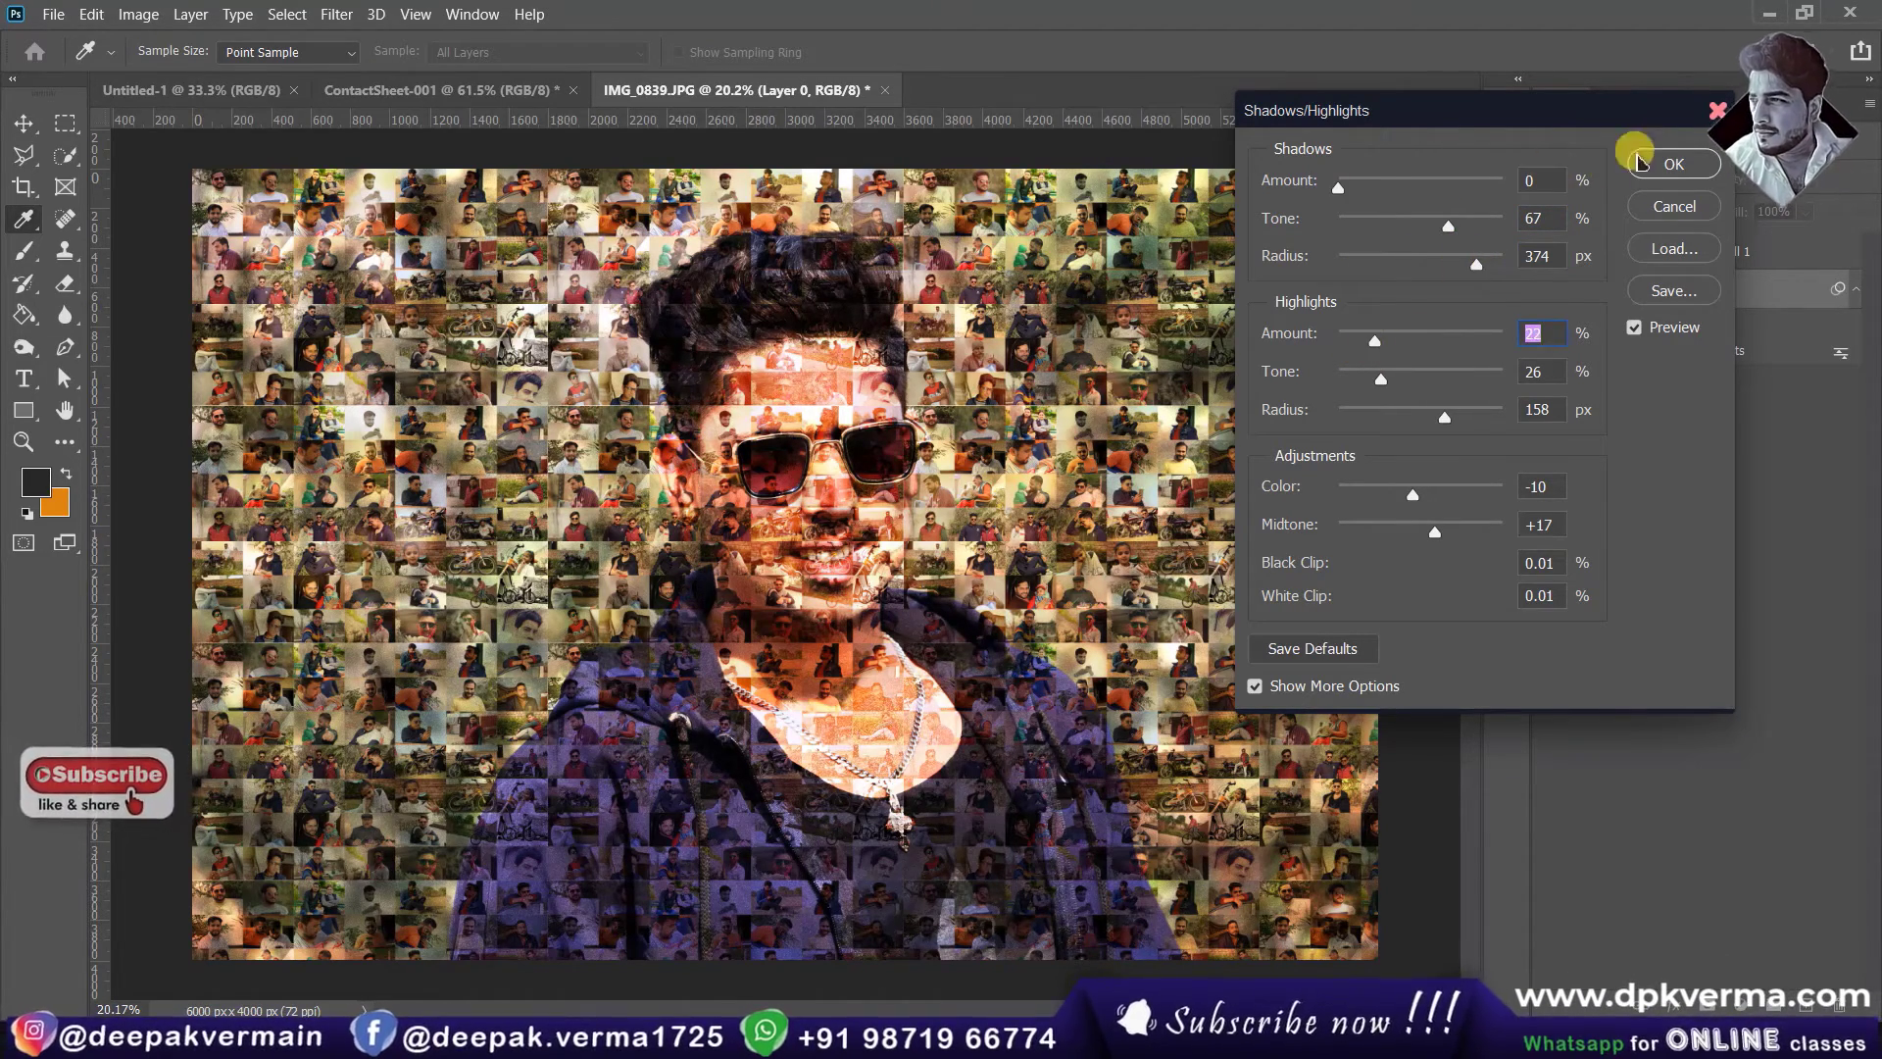
{"action": "left_click", "coordinate": [1675, 163]}
{"action": "key", "text": "v"}
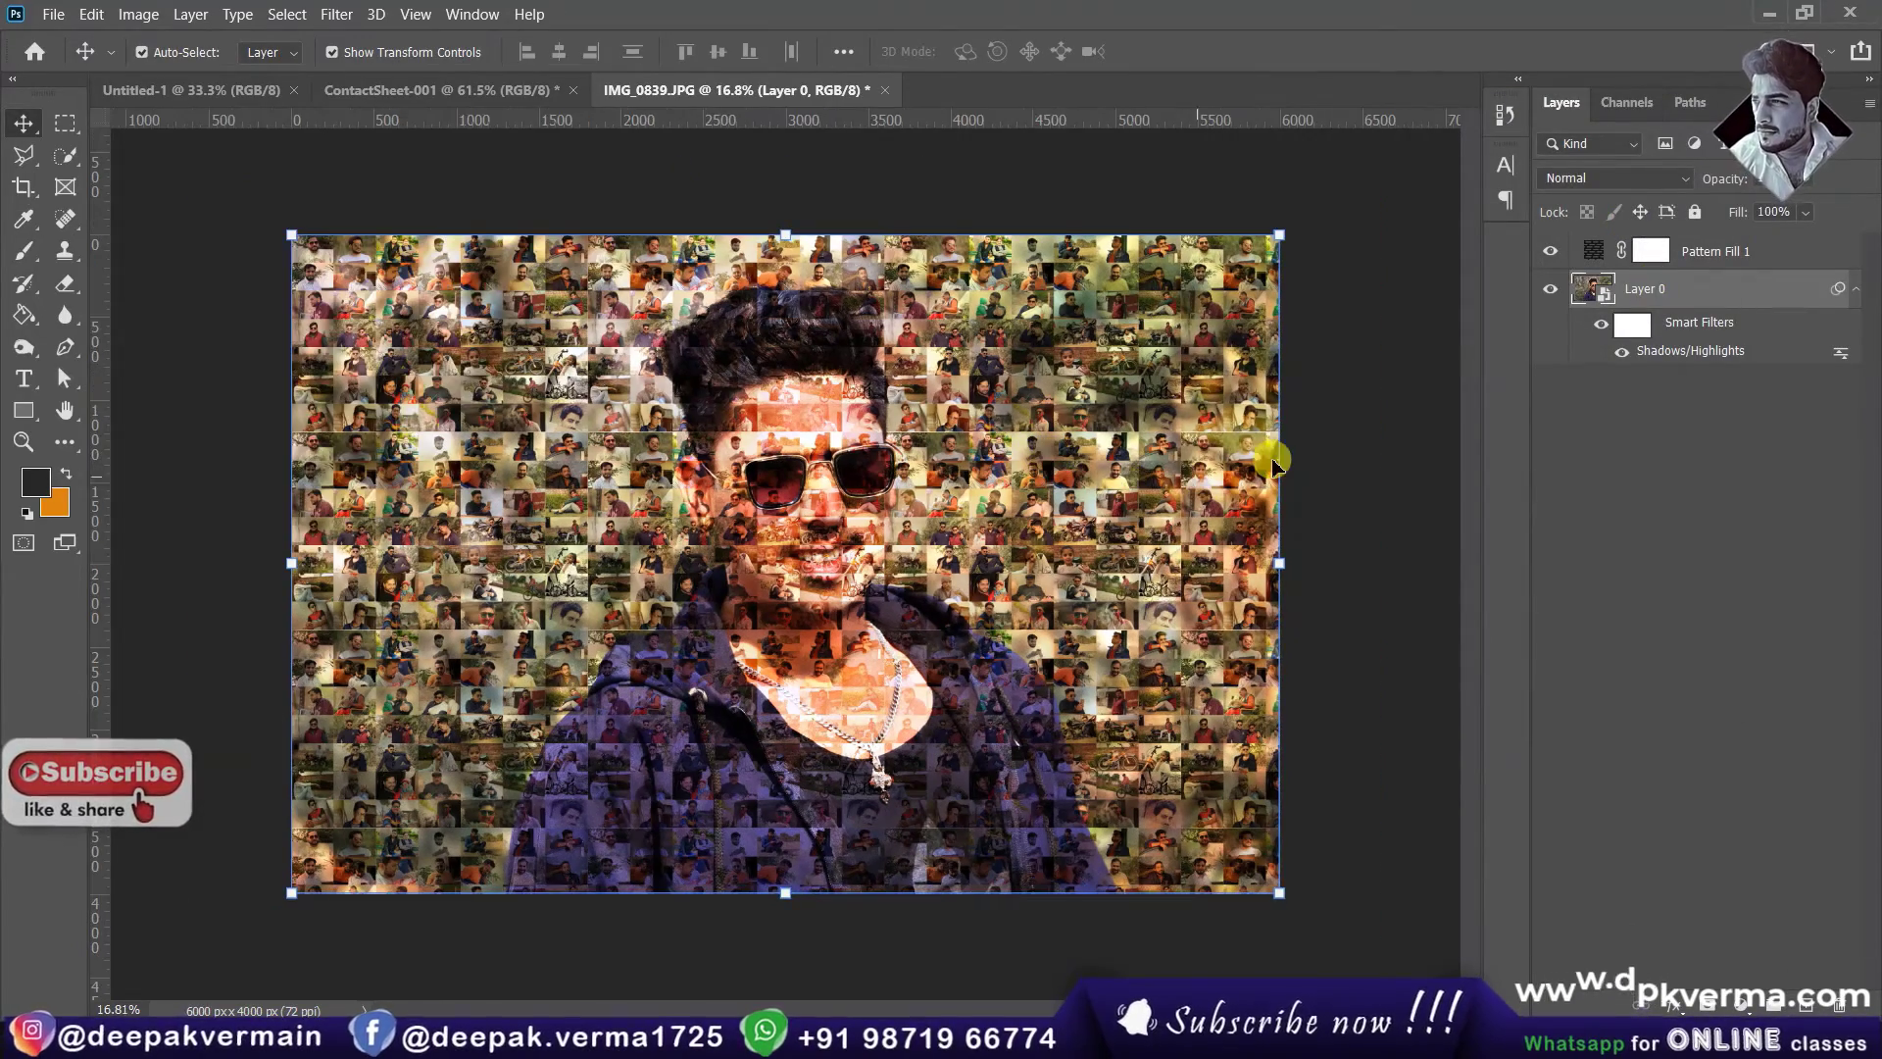
{"action": "left_click", "coordinate": [1357, 432]}
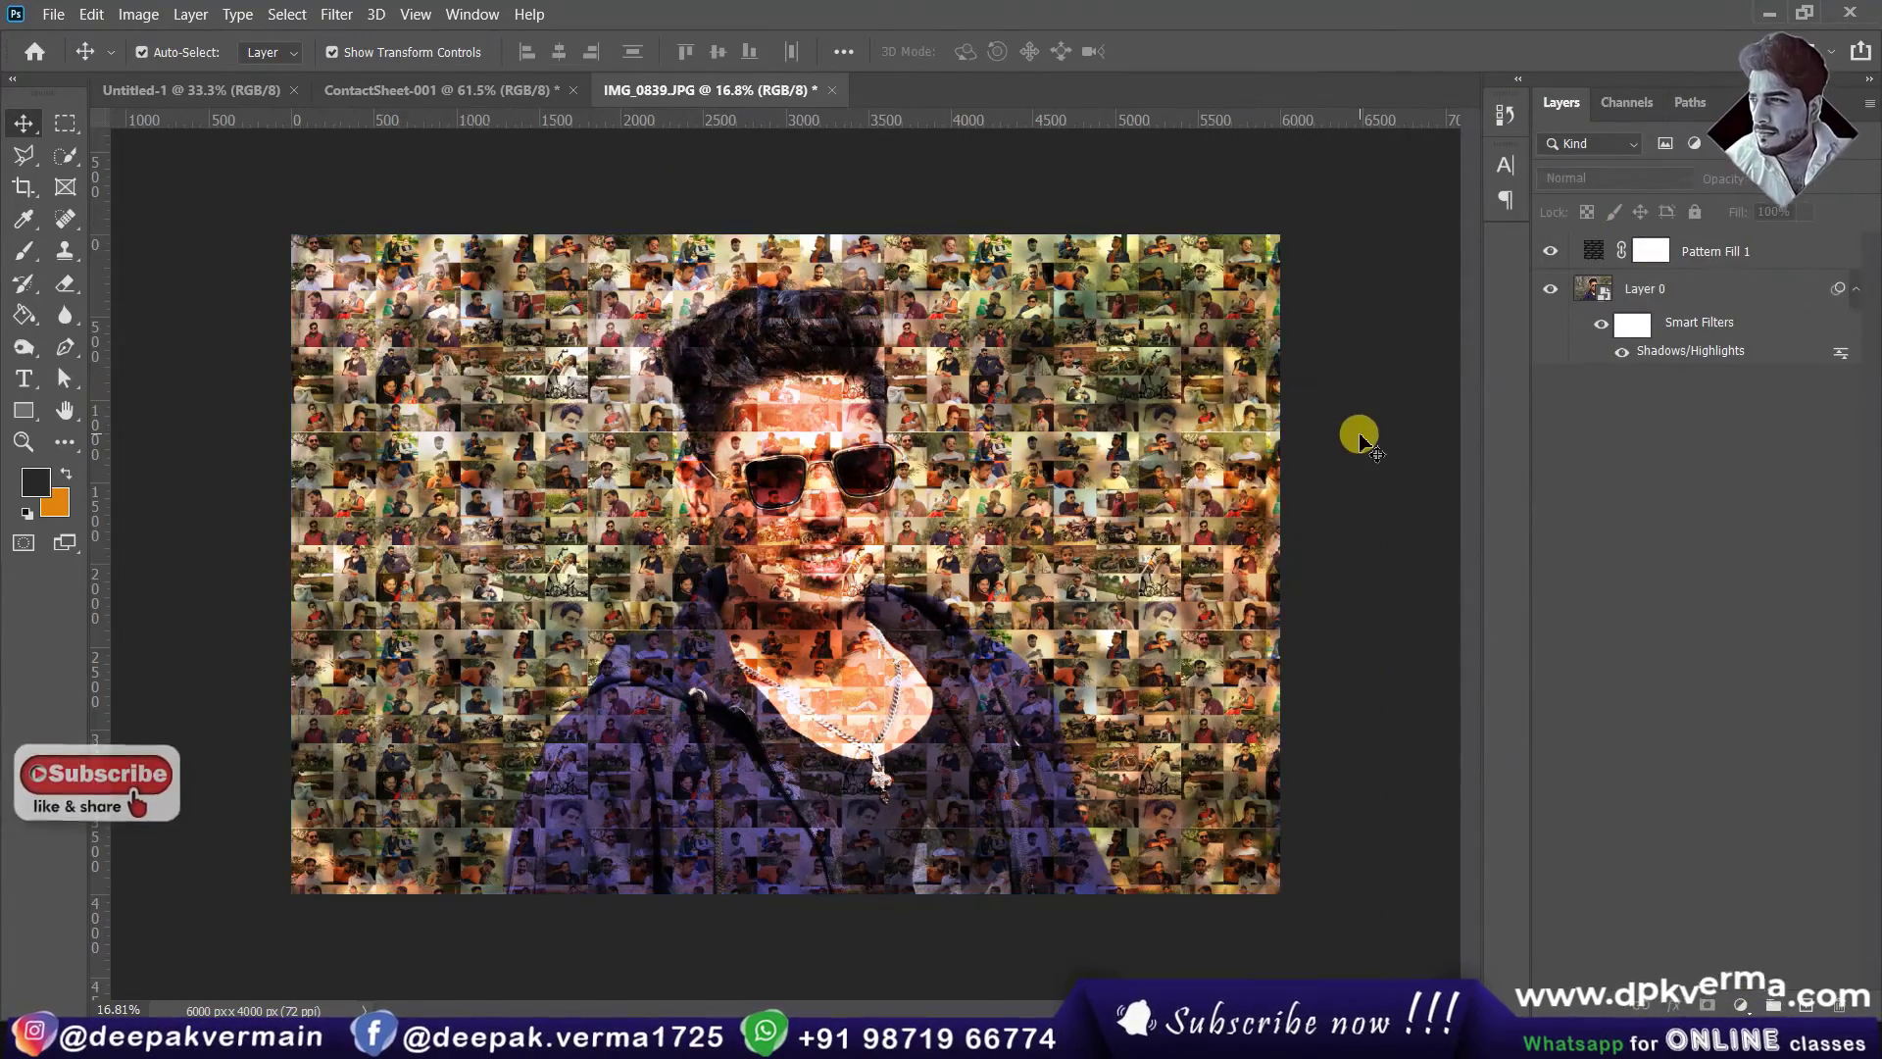
{"action": "scroll", "coordinate": [861, 575], "scroll_direction": "up", "scroll_amount": 1}
{"action": "scroll", "coordinate": [856, 594], "scroll_direction": "up", "scroll_amount": 1}
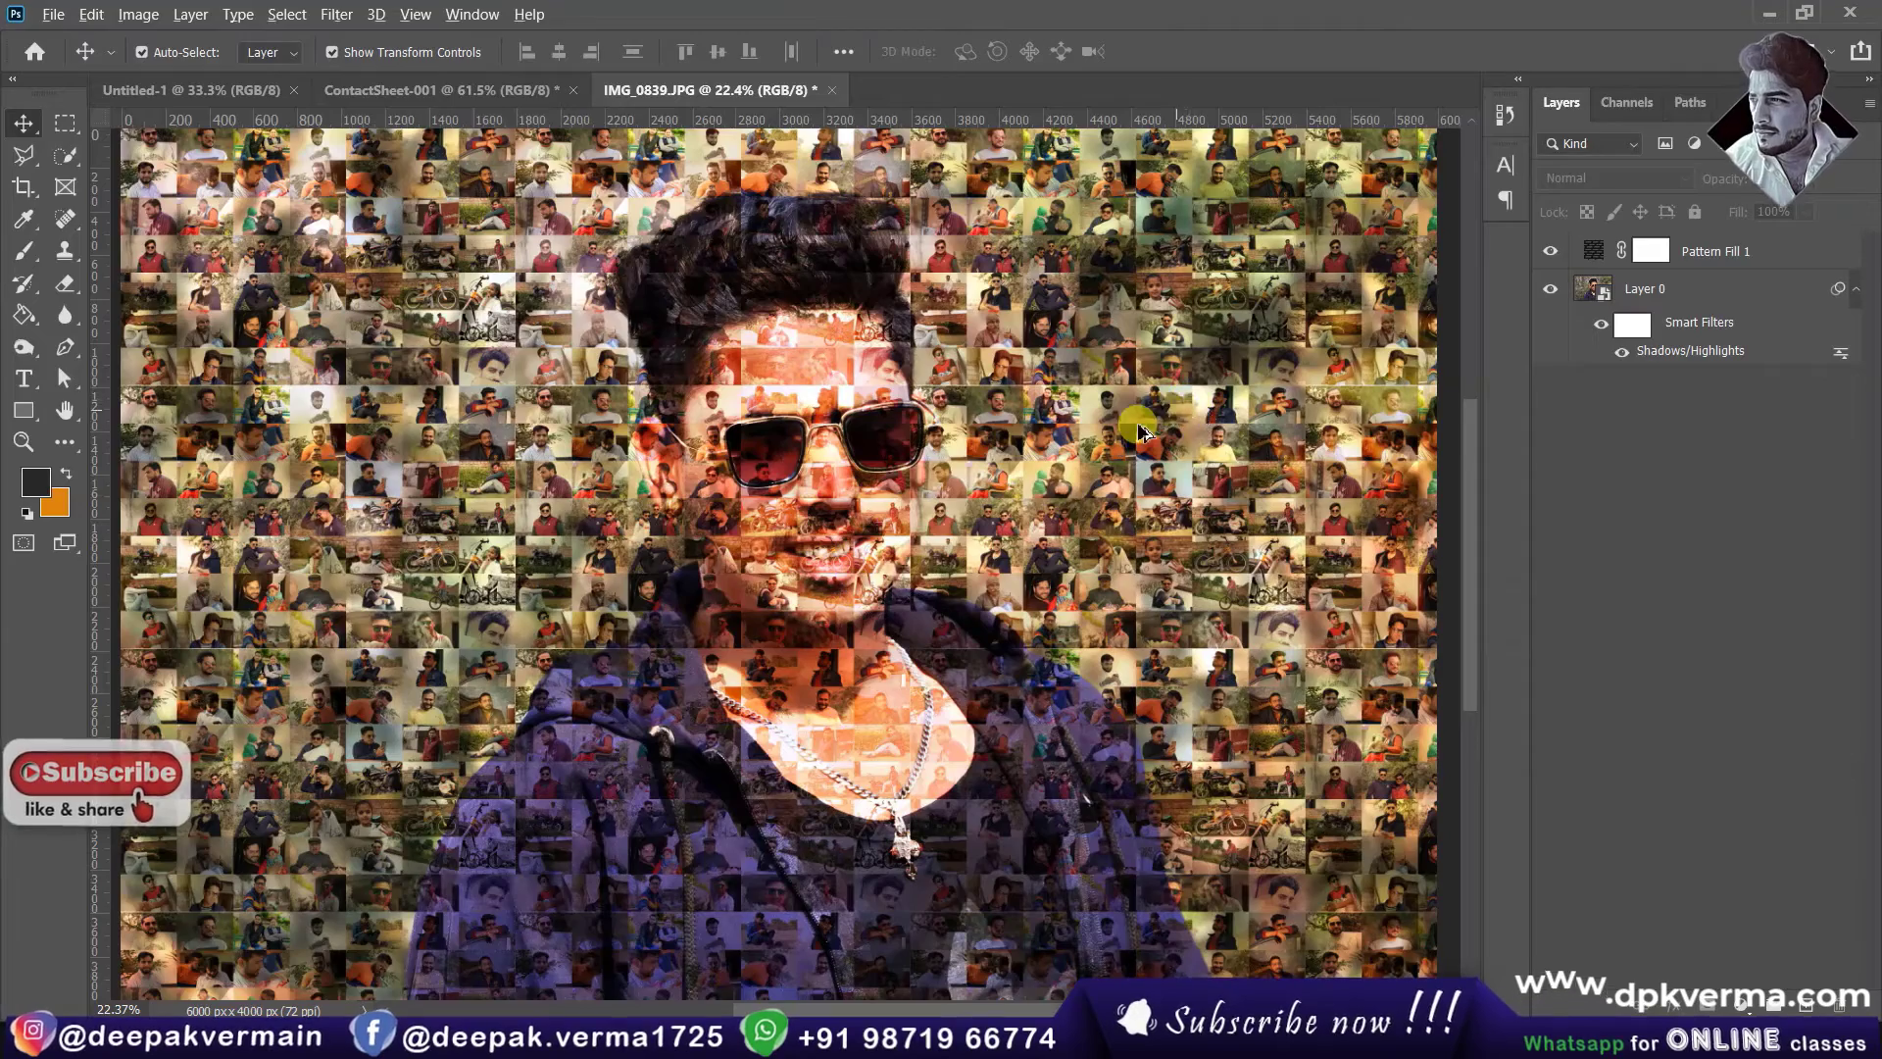
{"action": "scroll", "coordinate": [1139, 434], "scroll_direction": "down", "scroll_amount": 1}
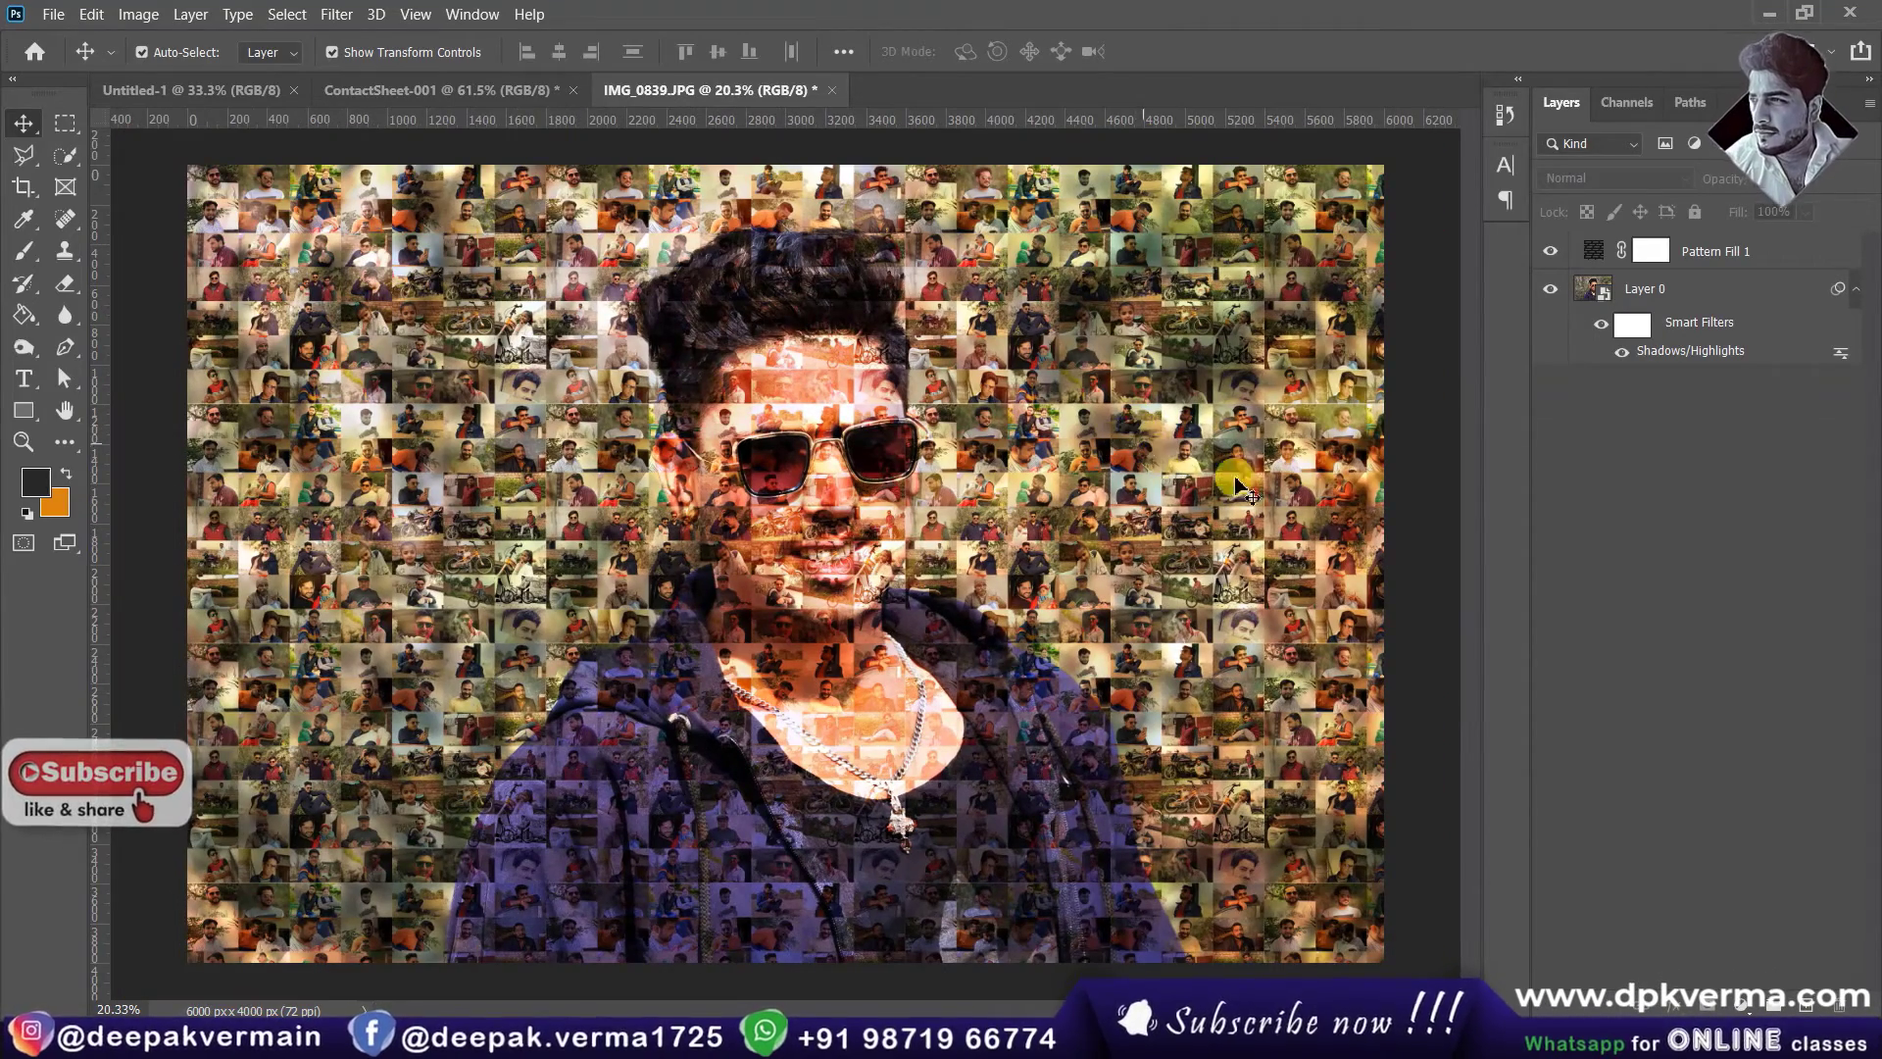